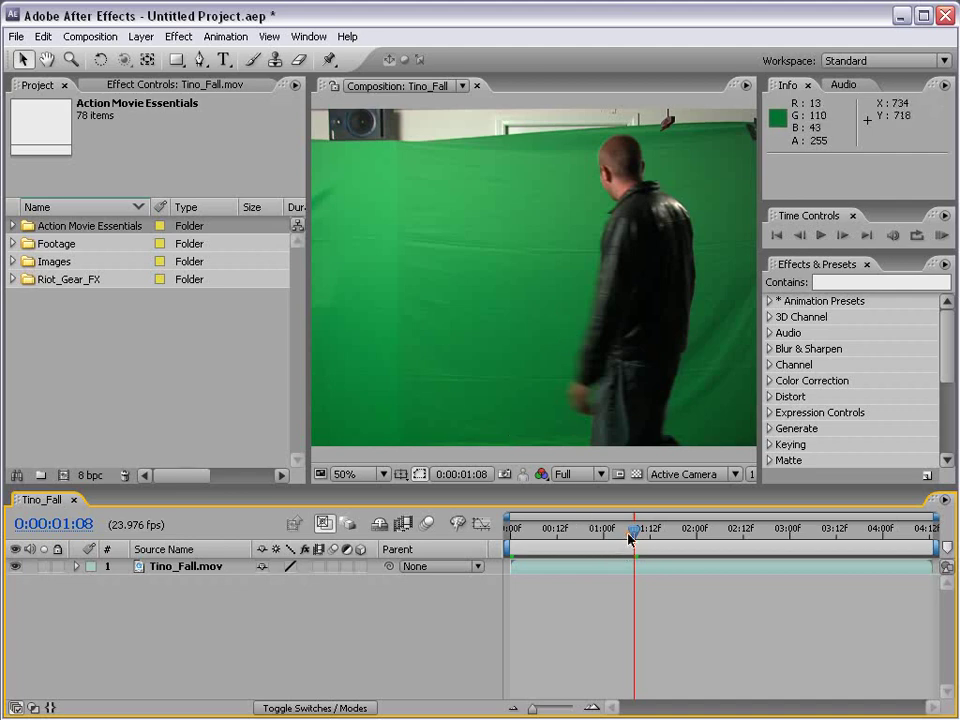
- Move the current time to 0:00:01:13 and apply the Keylight (1.2) effect to the Tino_Fall.mov layer
{"action": "left_click_drag", "start_coordinate": [630, 538], "coordinate": [653, 556]}
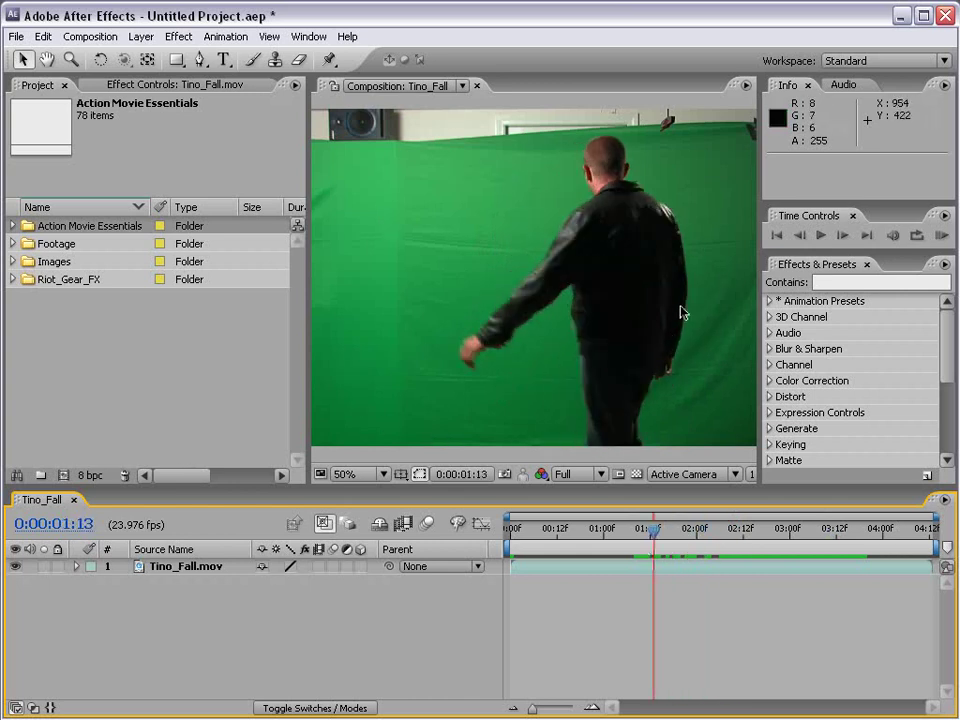
{"action": "left_click", "coordinate": [514, 294]}
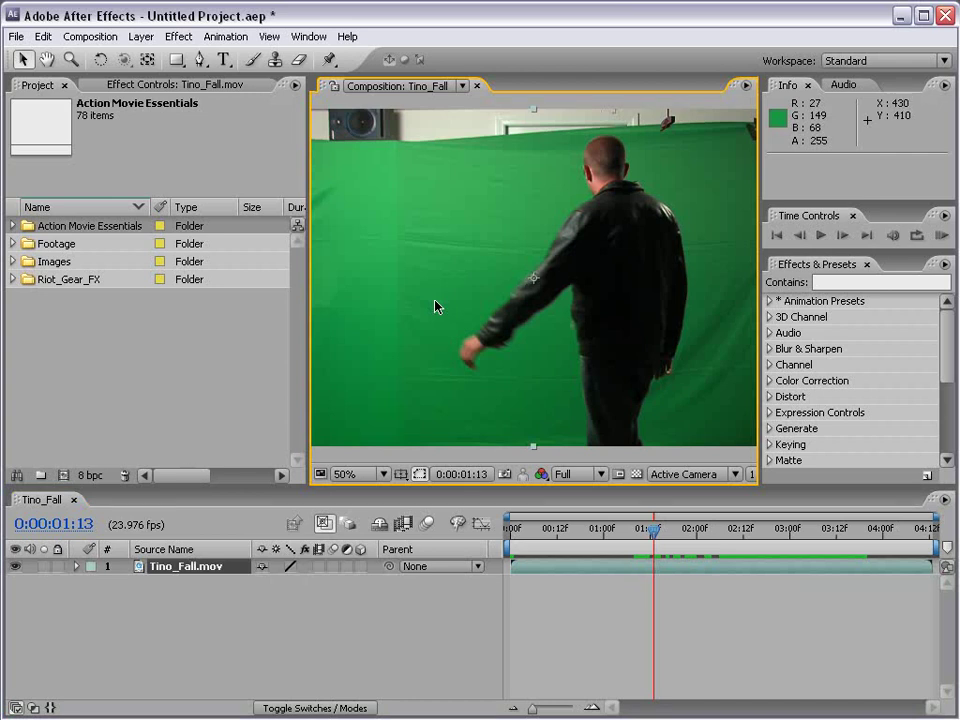
{"action": "left_click", "coordinate": [700, 651]}
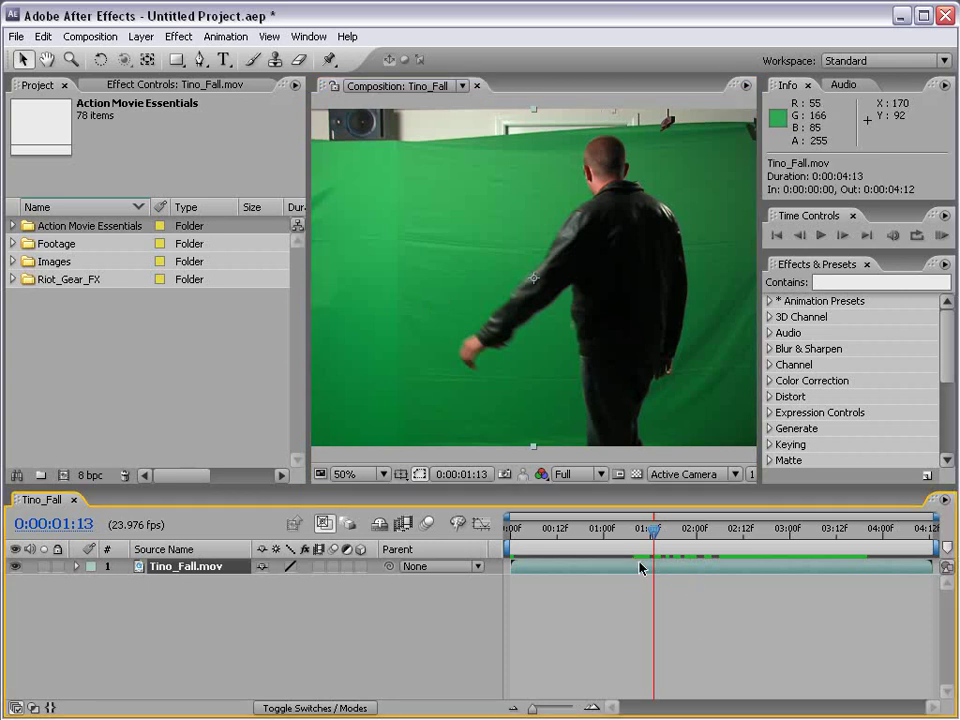
{"action": "left_click", "coordinate": [178, 36]}
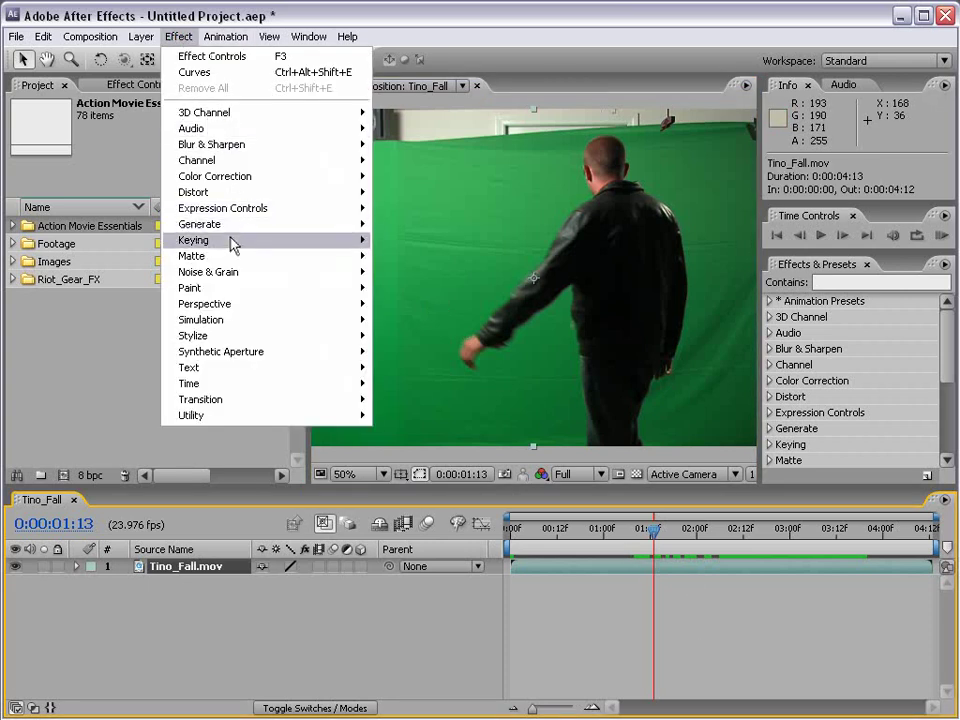
{"action": "mouse_move", "coordinate": [233, 243]}
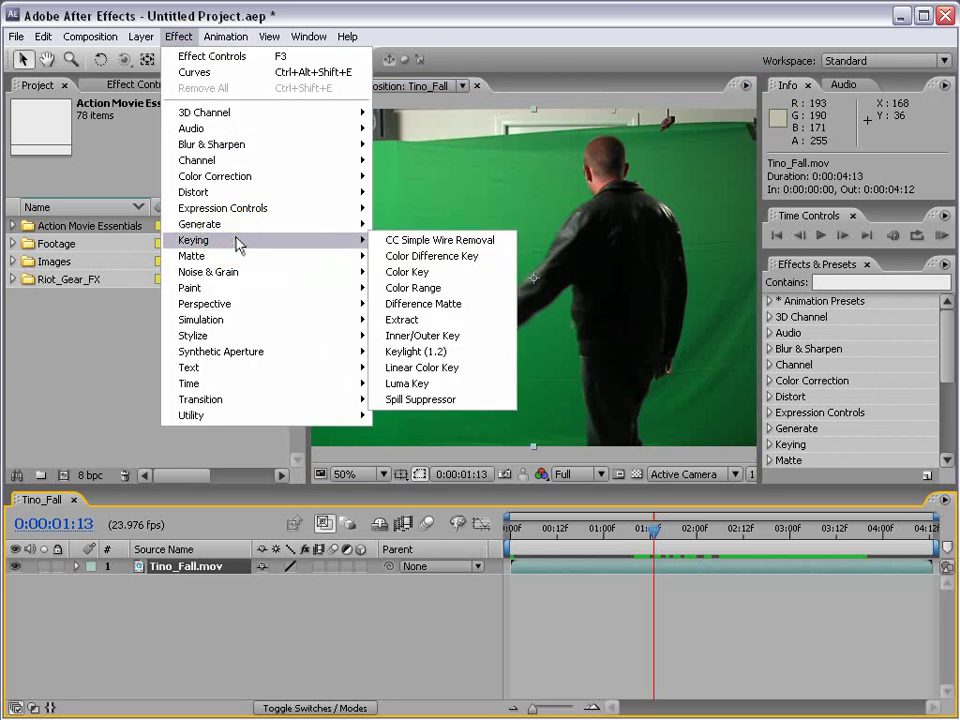
{"action": "left_click", "coordinate": [483, 357]}
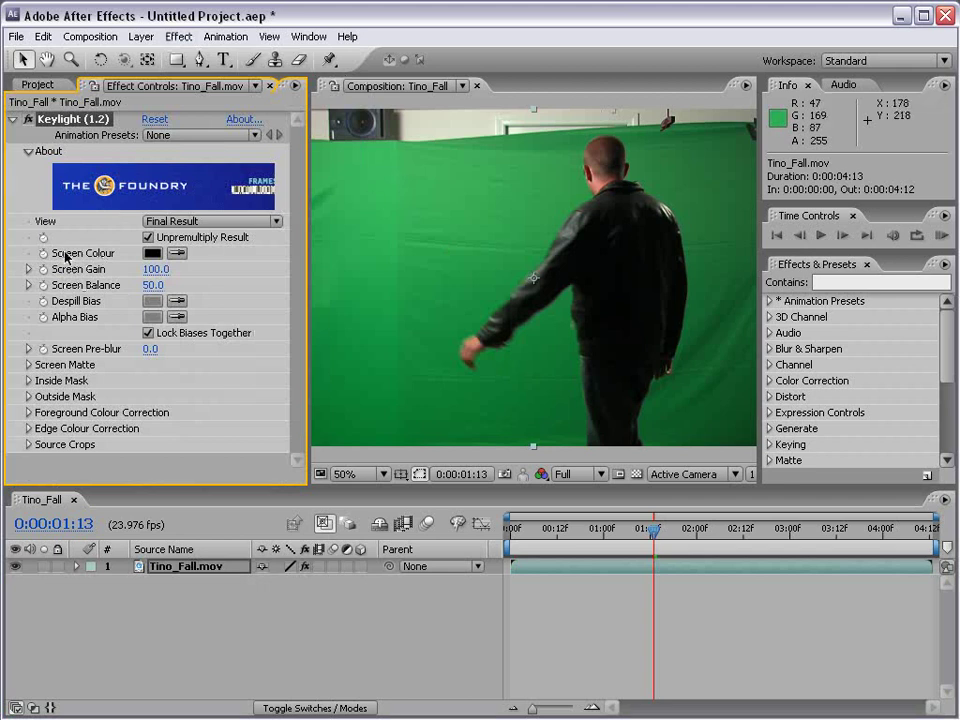
- Sample the green backdrop as Keylight's Screen Colour and turn on the composition's transparency grid
{"action": "left_click", "coordinate": [174, 255]}
{"action": "left_click", "coordinate": [505, 213]}
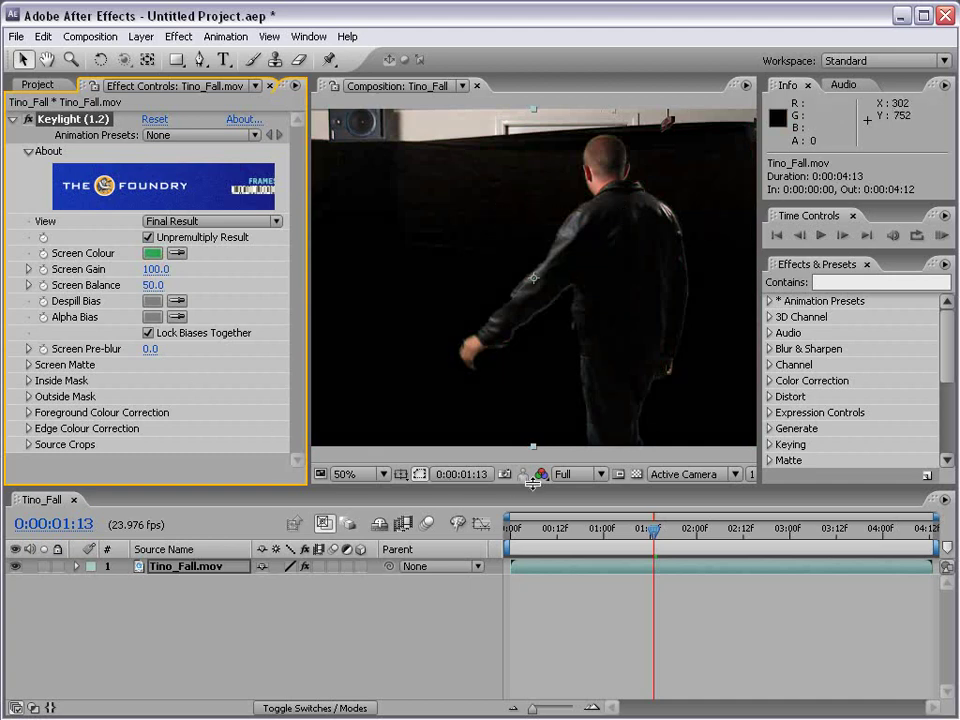
{"action": "left_click", "coordinate": [637, 476]}
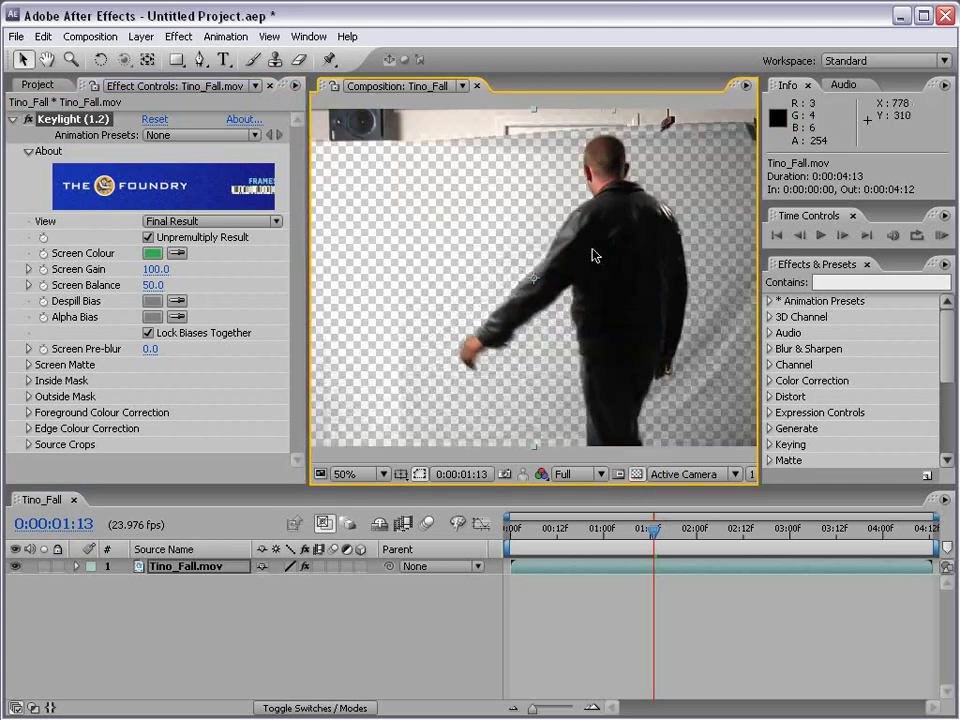
- Refine the Keylight matte by setting Clip Black to 39, Clip White to 88 and Screen Gain to 111
{"action": "scroll", "coordinate": [613, 336], "scroll_direction": "right", "scroll_amount": 3}
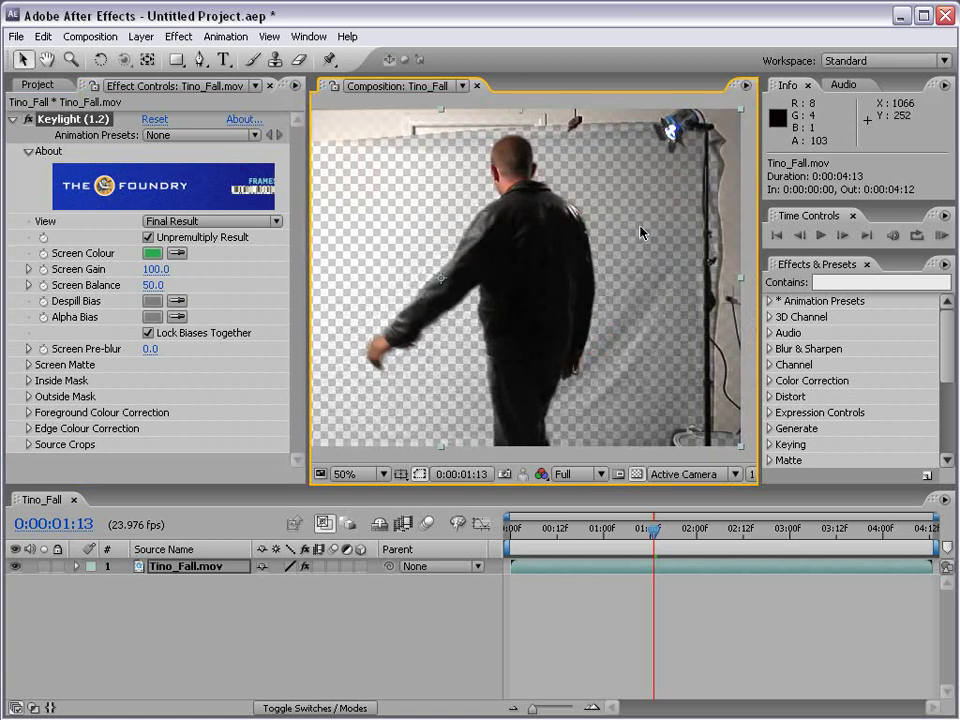
{"action": "left_click", "coordinate": [28, 365]}
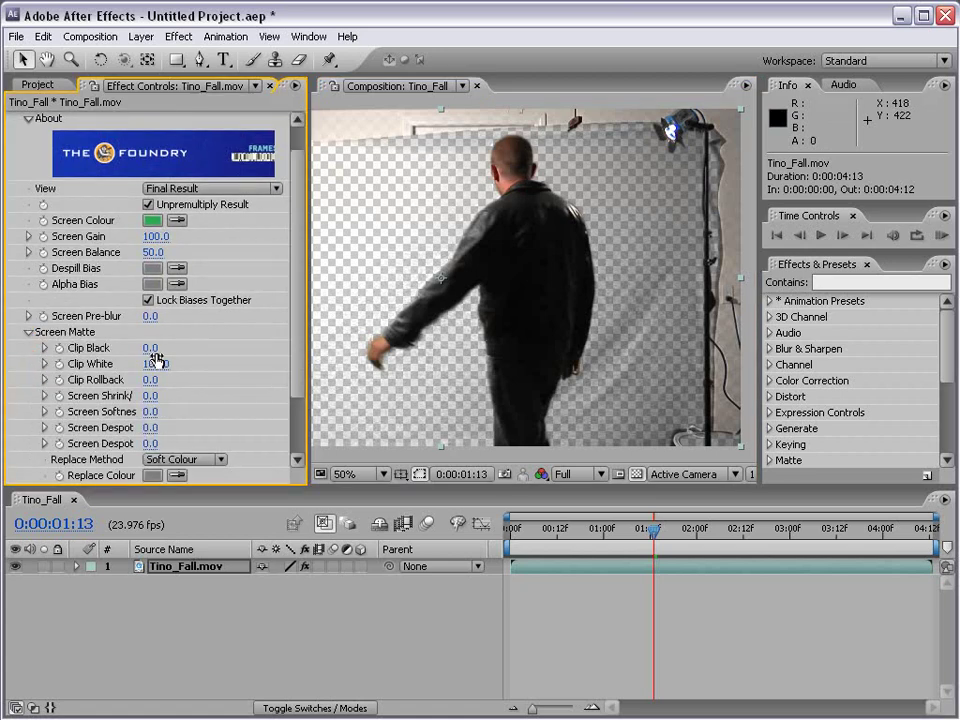
{"action": "left_click_drag", "start_coordinate": [150, 347], "coordinate": [185, 346]}
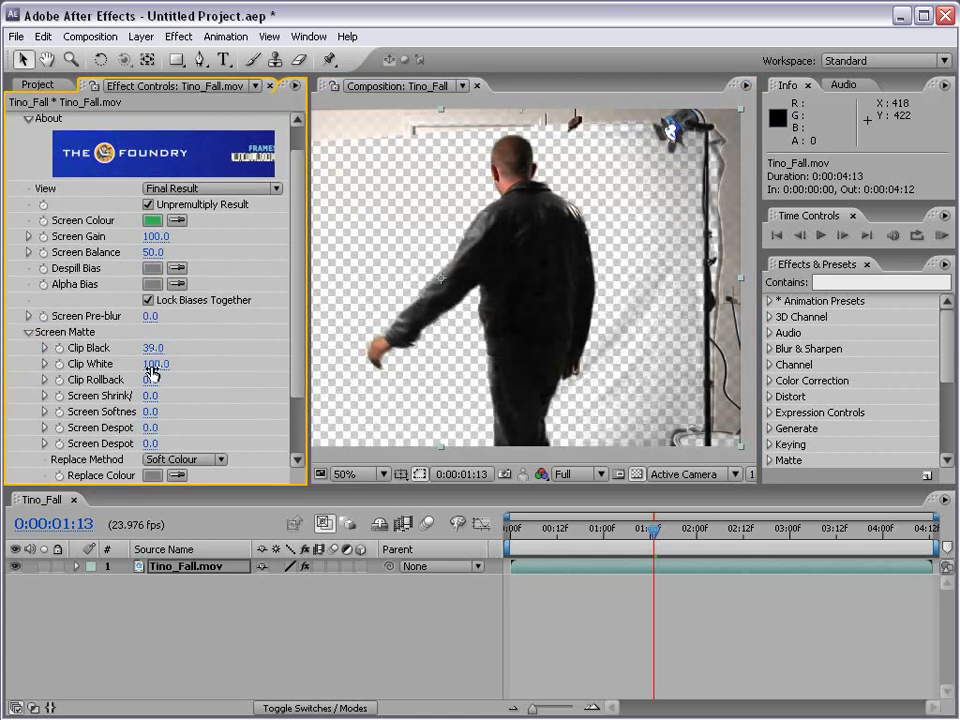
{"action": "left_click_drag", "start_coordinate": [155, 364], "coordinate": [150, 364]}
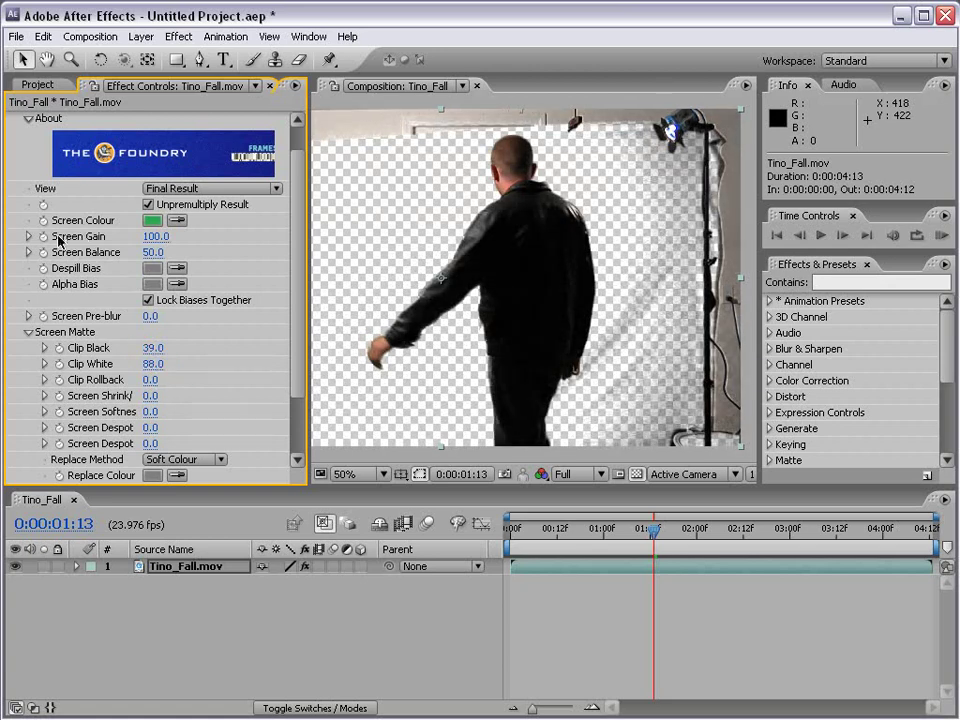
{"action": "left_click_drag", "start_coordinate": [161, 237], "coordinate": [163, 236]}
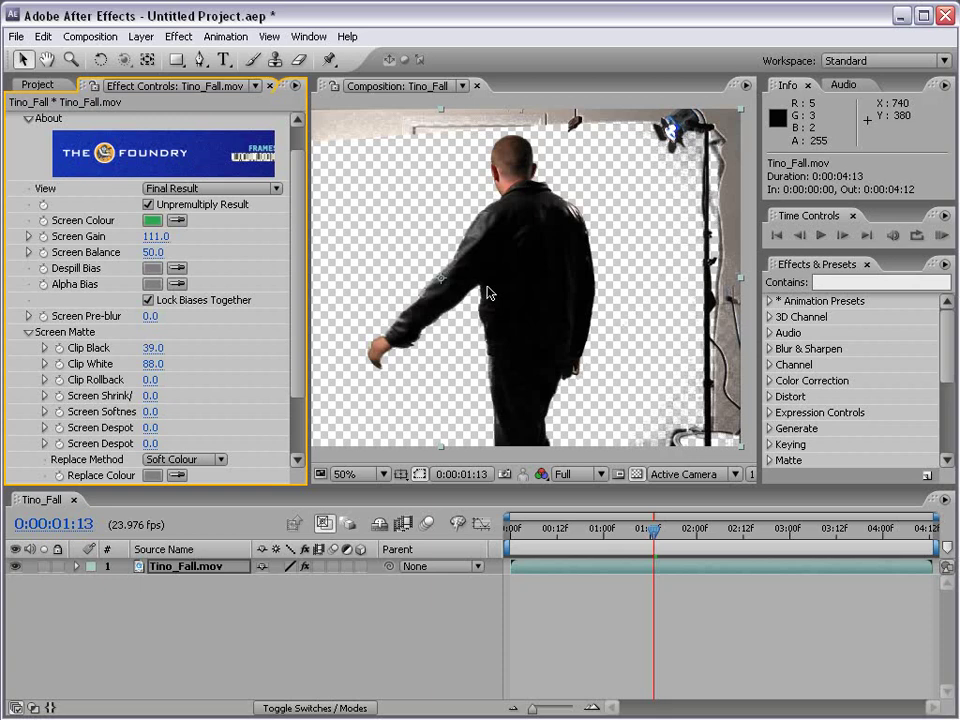
- Examine the keyed footage around the man and along the frame edges for background the key does not remove
{"action": "left_click_drag", "start_coordinate": [511, 316], "coordinate": [574, 321]}
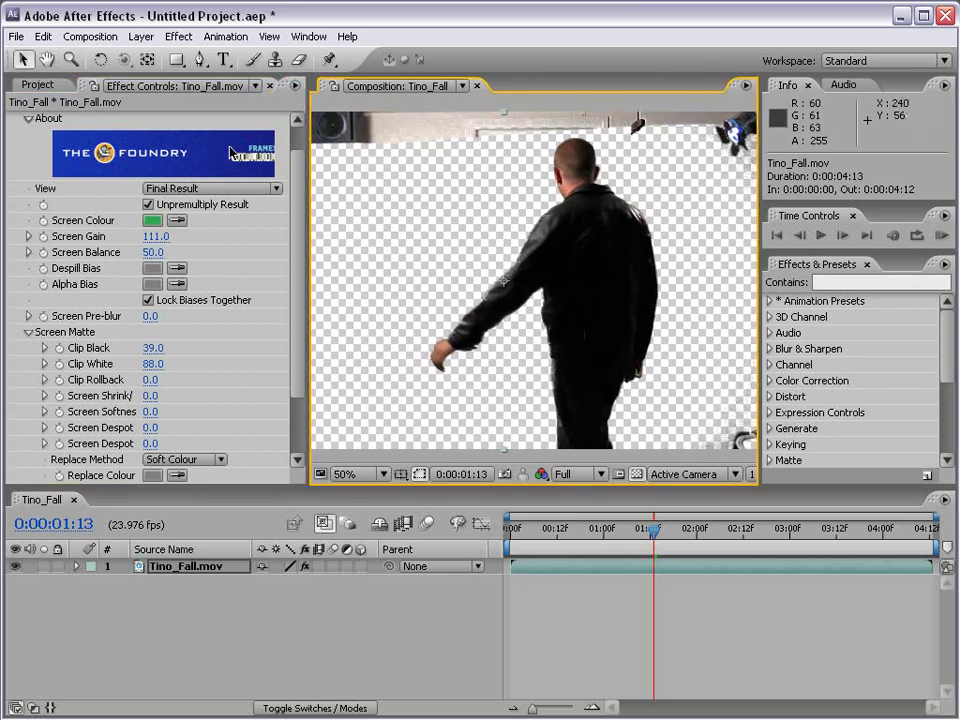
{"action": "left_click_drag", "start_coordinate": [301, 282], "coordinate": [303, 240]}
{"action": "scroll", "coordinate": [567, 311], "scroll_direction": "down", "scroll_amount": 1}
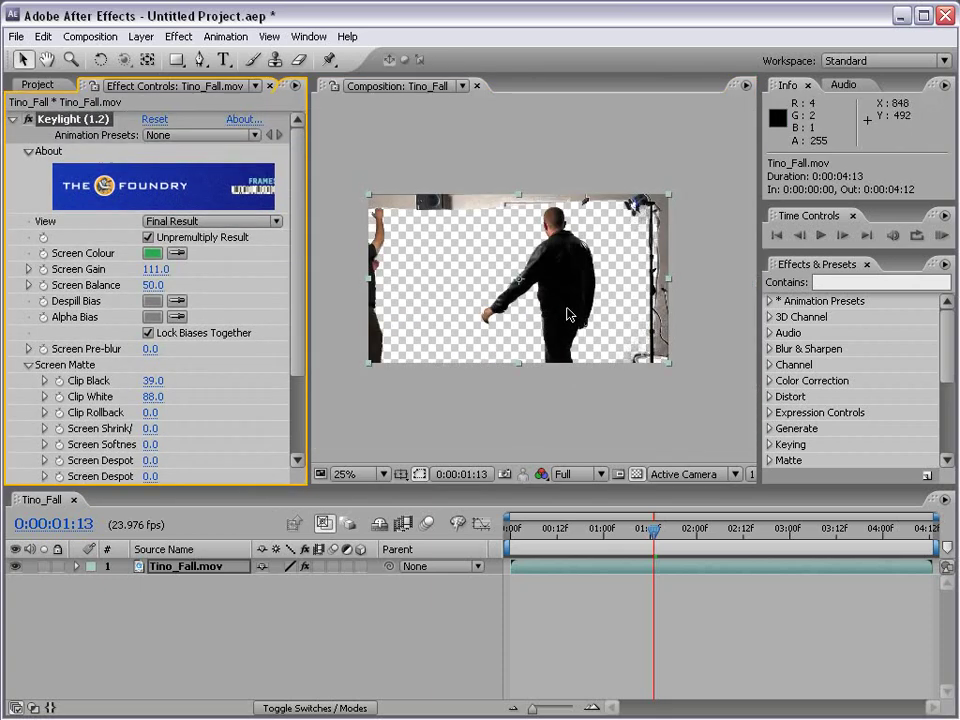
{"action": "scroll", "coordinate": [567, 314], "scroll_direction": "up", "scroll_amount": 1}
{"action": "left_click_drag", "start_coordinate": [575, 329], "coordinate": [575, 396]}
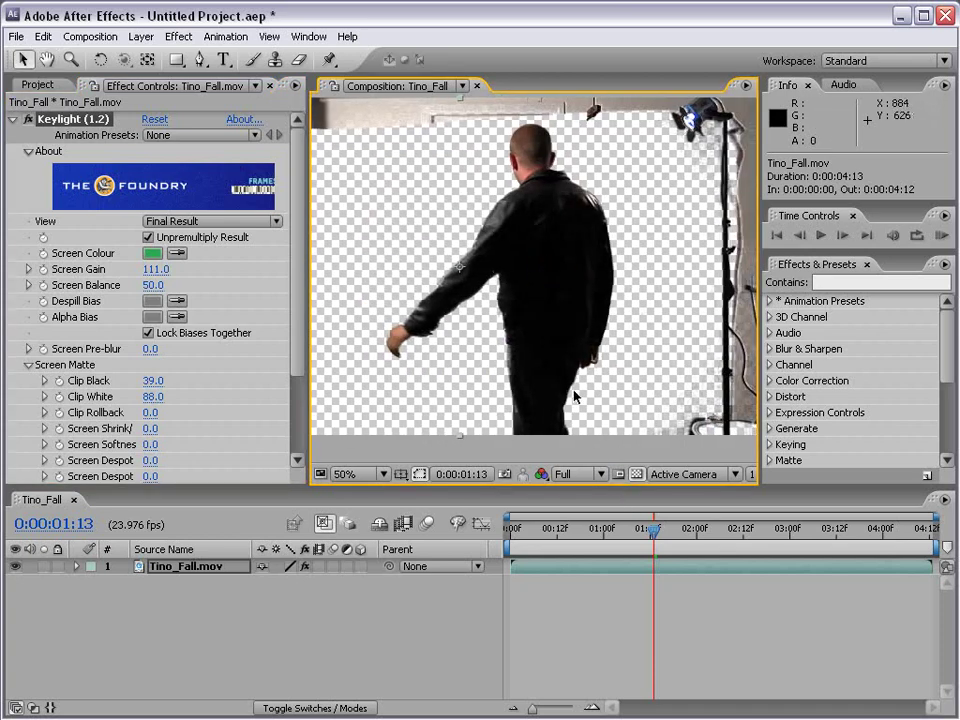
{"action": "left_click_drag", "start_coordinate": [590, 146], "coordinate": [598, 226]}
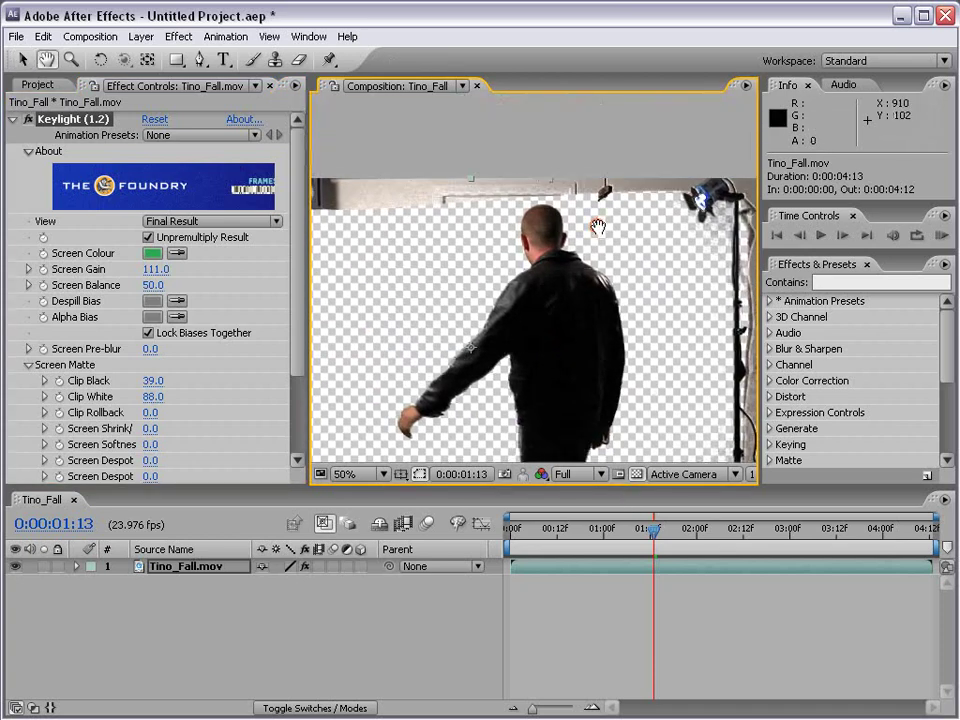
{"action": "left_click_drag", "start_coordinate": [338, 315], "coordinate": [438, 225]}
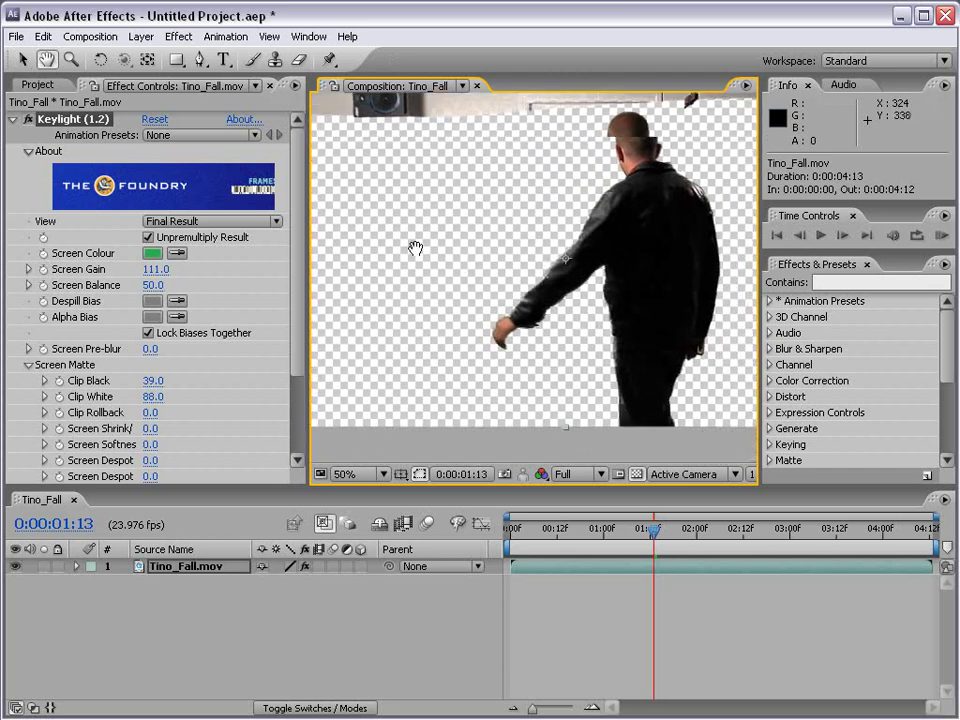
{"action": "scroll", "coordinate": [415, 248], "scroll_direction": "down", "scroll_amount": 1}
{"action": "key", "text": "v"}
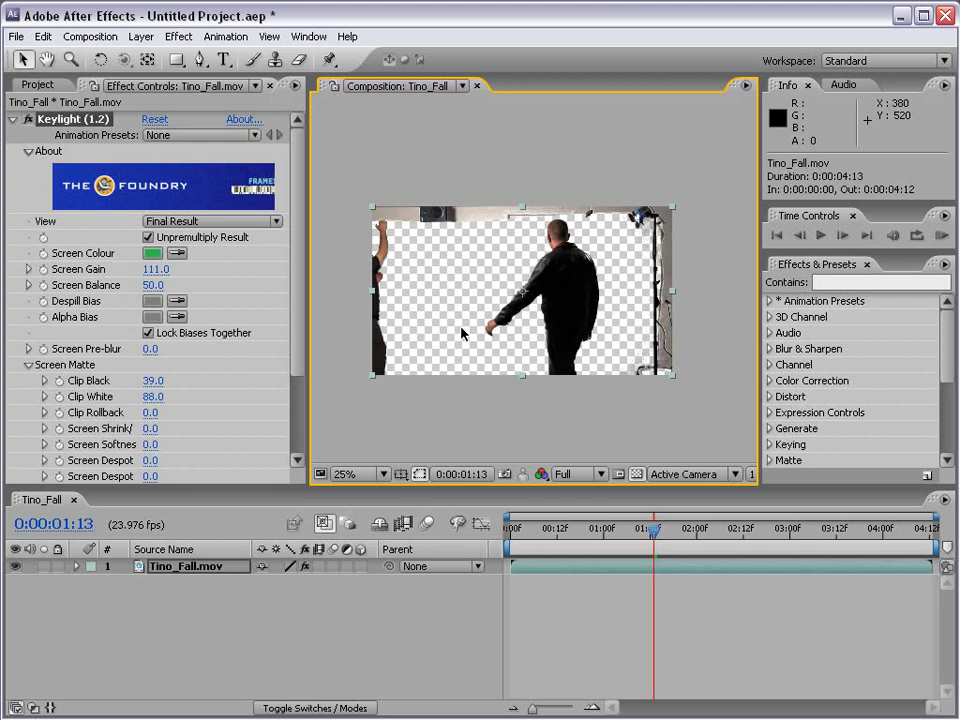
- Turn off the Keylight effect and draw a closed eight-point Pen tool mask around the man on Tino_Fall.mov, including a notch at the lower edge
{"action": "left_click", "coordinate": [28, 120]}
{"action": "left_click", "coordinate": [12, 120]}
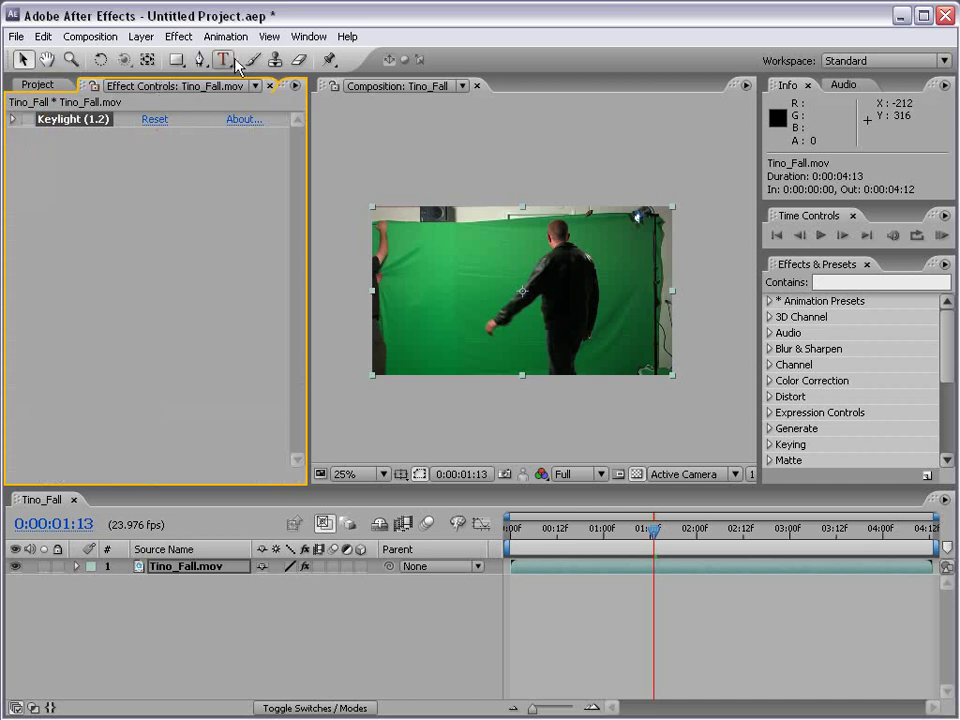
{"action": "left_click", "coordinate": [200, 59]}
{"action": "scroll", "coordinate": [454, 262], "scroll_direction": "up", "scroll_amount": 1}
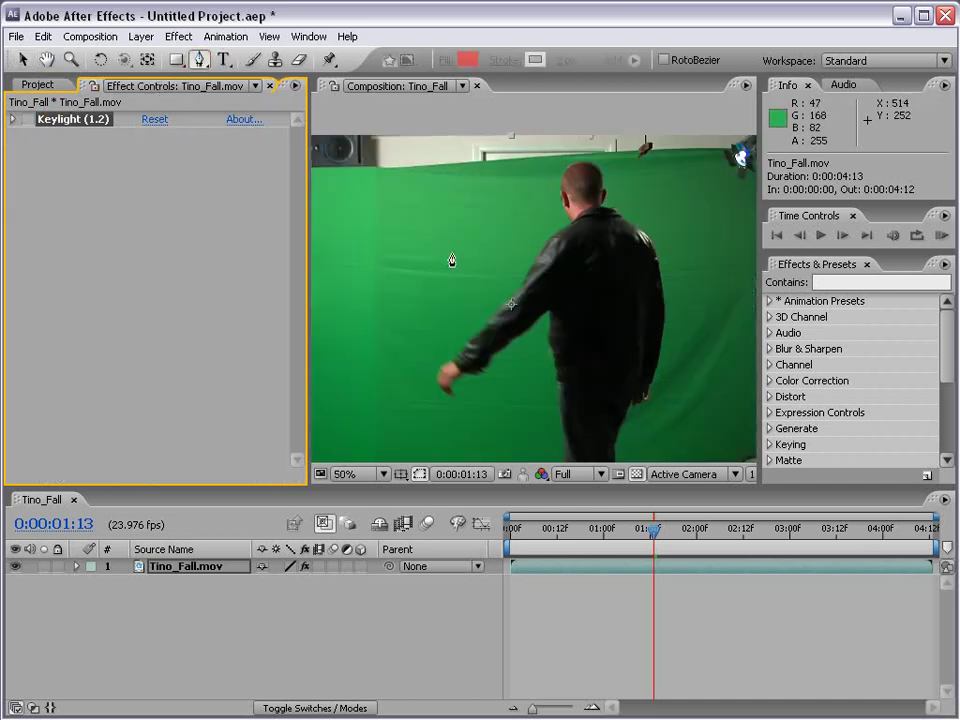
{"action": "left_click", "coordinate": [392, 170]}
{"action": "left_click", "coordinate": [354, 365]}
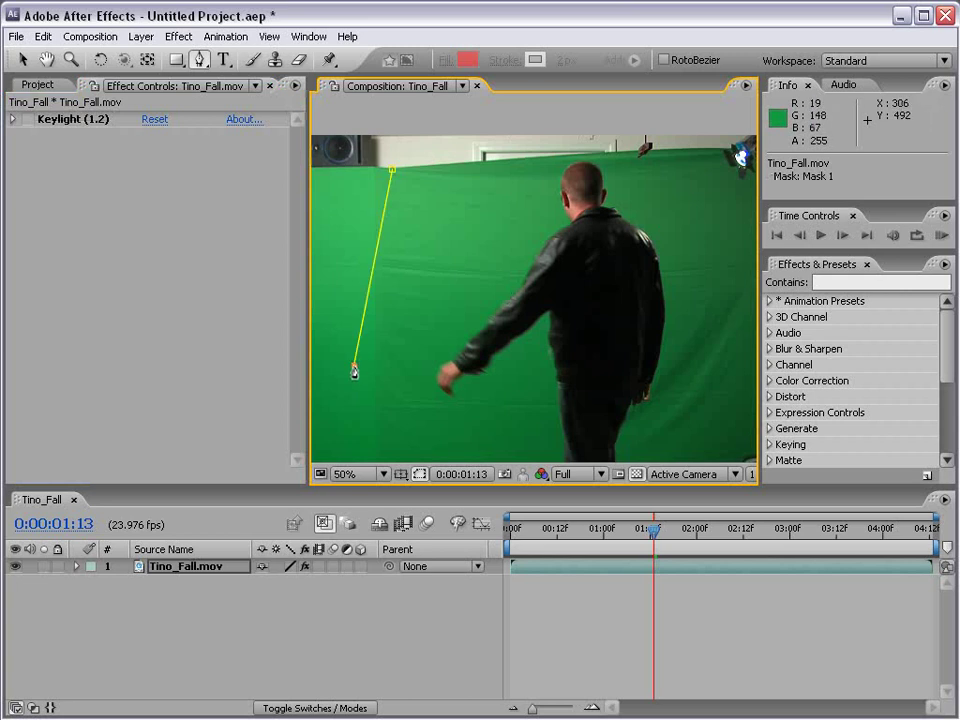
{"action": "left_click", "coordinate": [541, 418]}
{"action": "left_click", "coordinate": [527, 357]}
{"action": "left_click", "coordinate": [643, 426]}
{"action": "left_click", "coordinate": [716, 378]}
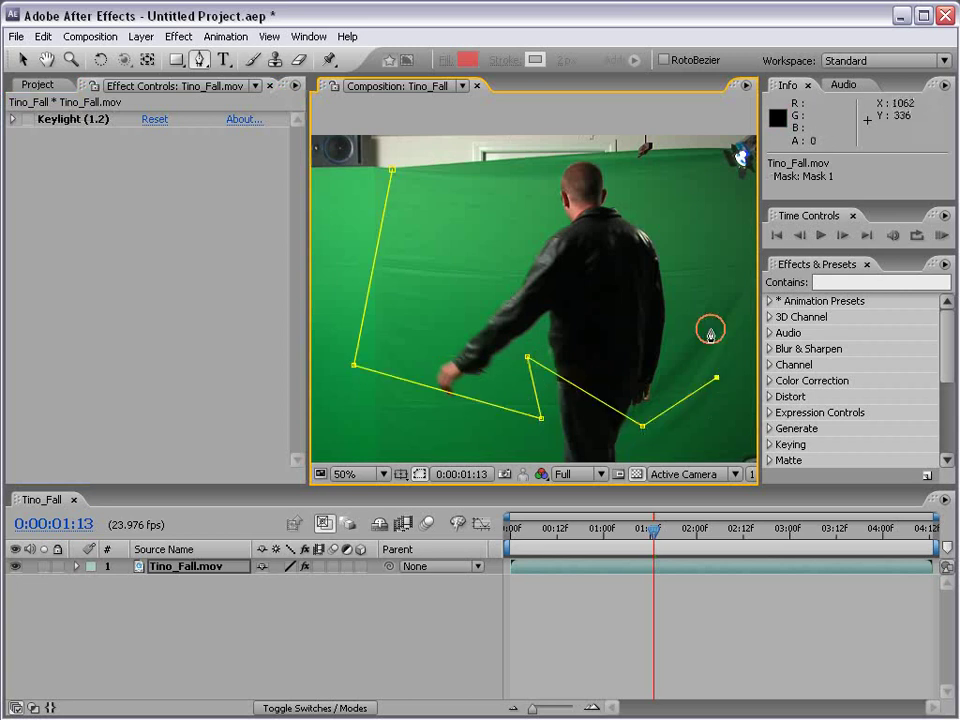
{"action": "left_click", "coordinate": [707, 246]}
{"action": "left_click", "coordinate": [712, 150]}
{"action": "left_click", "coordinate": [392, 170]}
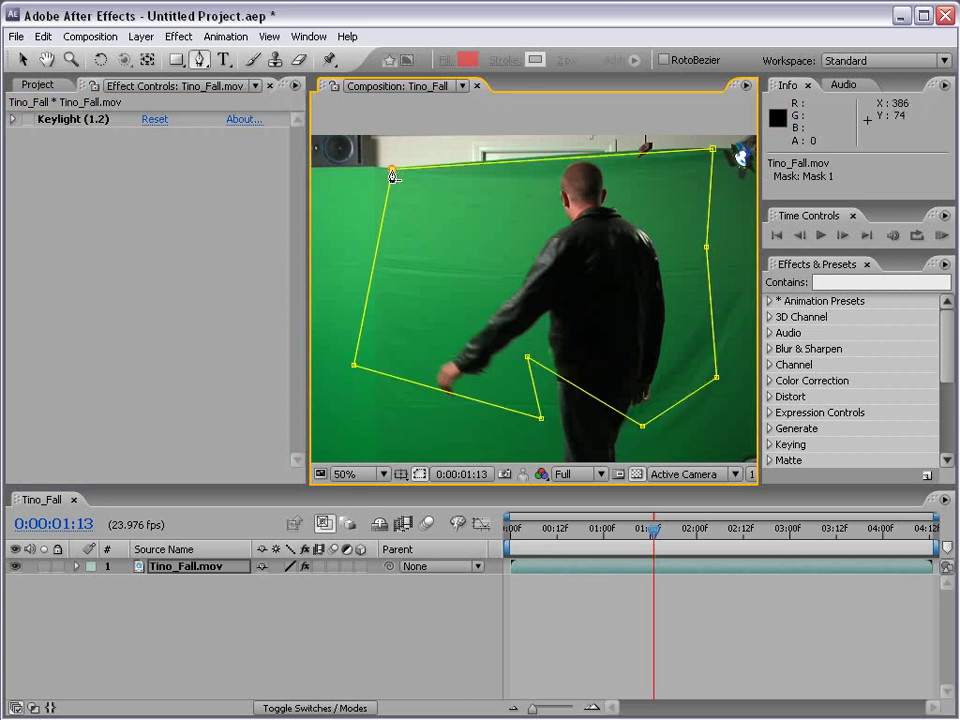
{"action": "left_click", "coordinate": [650, 620]}
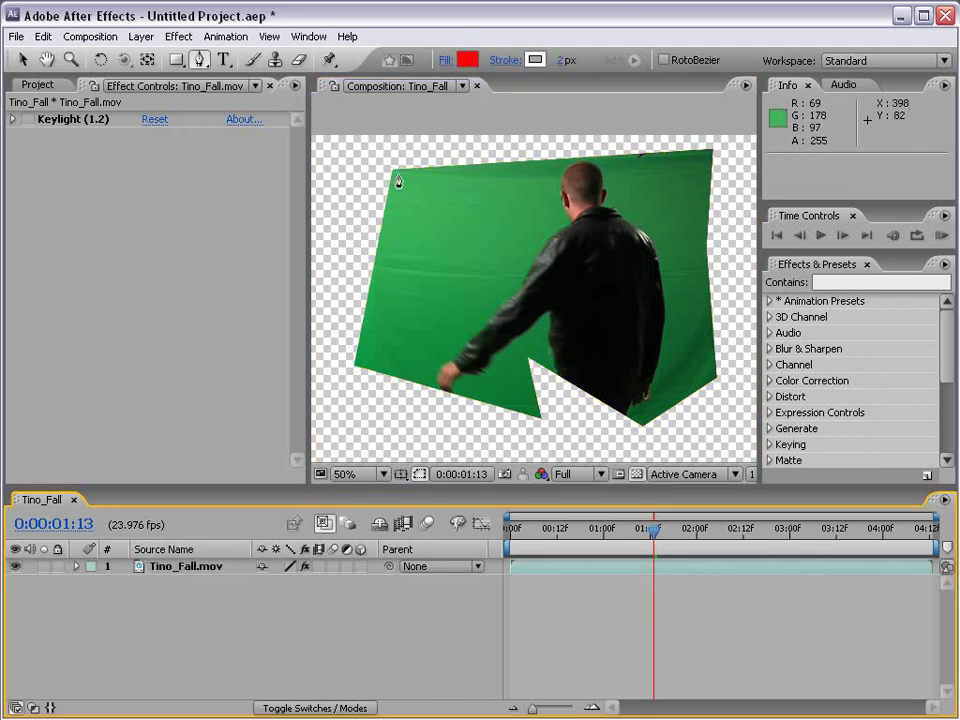
{"action": "scroll", "coordinate": [519, 354], "scroll_direction": "down", "scroll_amount": 1}
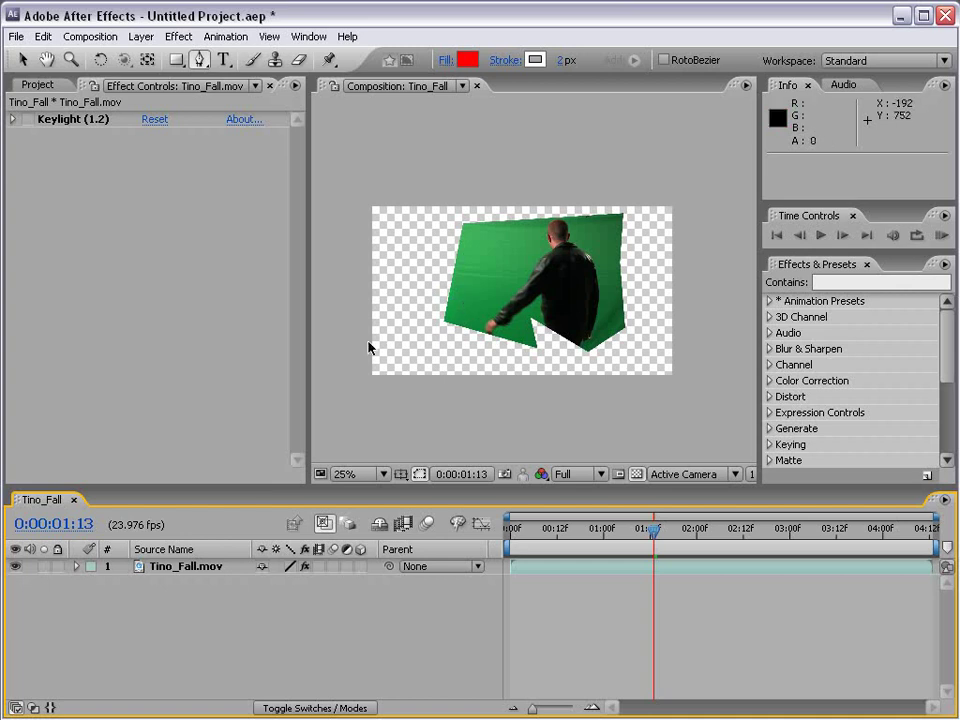
- Reveal the path, feather, opacity and expansion properties of Mask 1 on the Tino_Fall.mov layer
{"action": "left_click", "coordinate": [77, 567]}
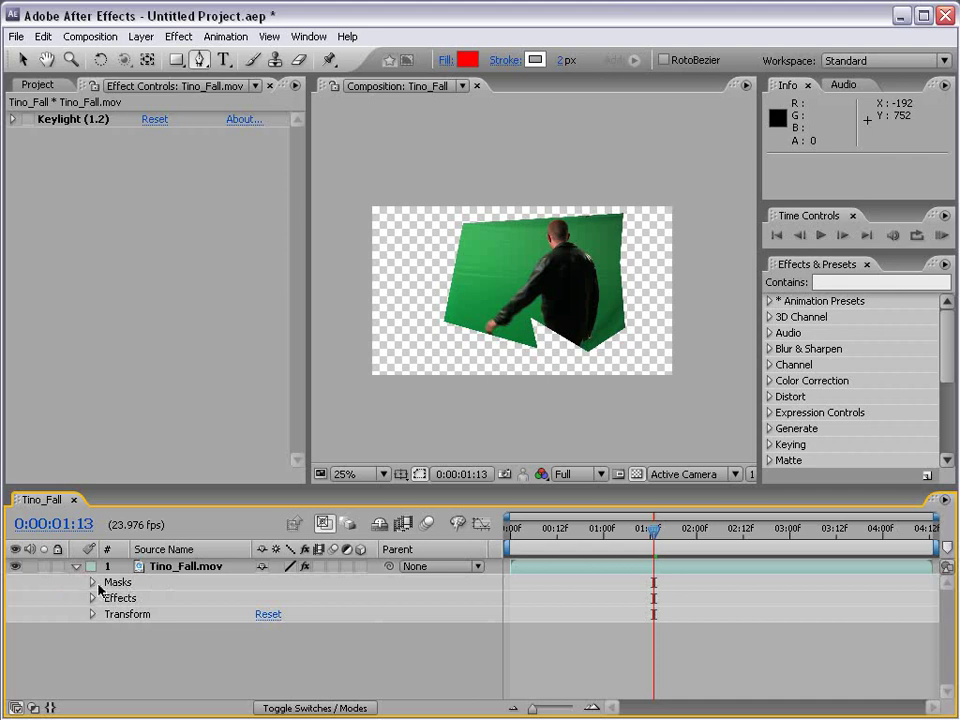
{"action": "left_click", "coordinate": [93, 585]}
{"action": "left_click_drag", "start_coordinate": [146, 490], "coordinate": [146, 432]}
{"action": "left_click", "coordinate": [108, 540]}
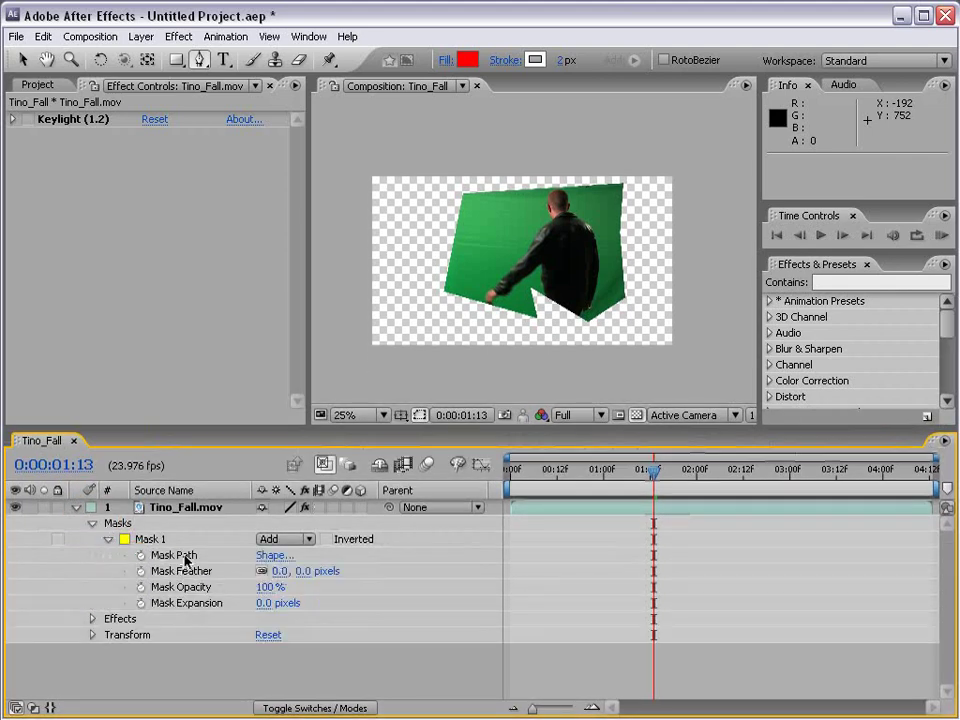
- Try moving the mask's lower-left vertex upward, and undo the path edit
{"action": "left_click", "coordinate": [203, 603]}
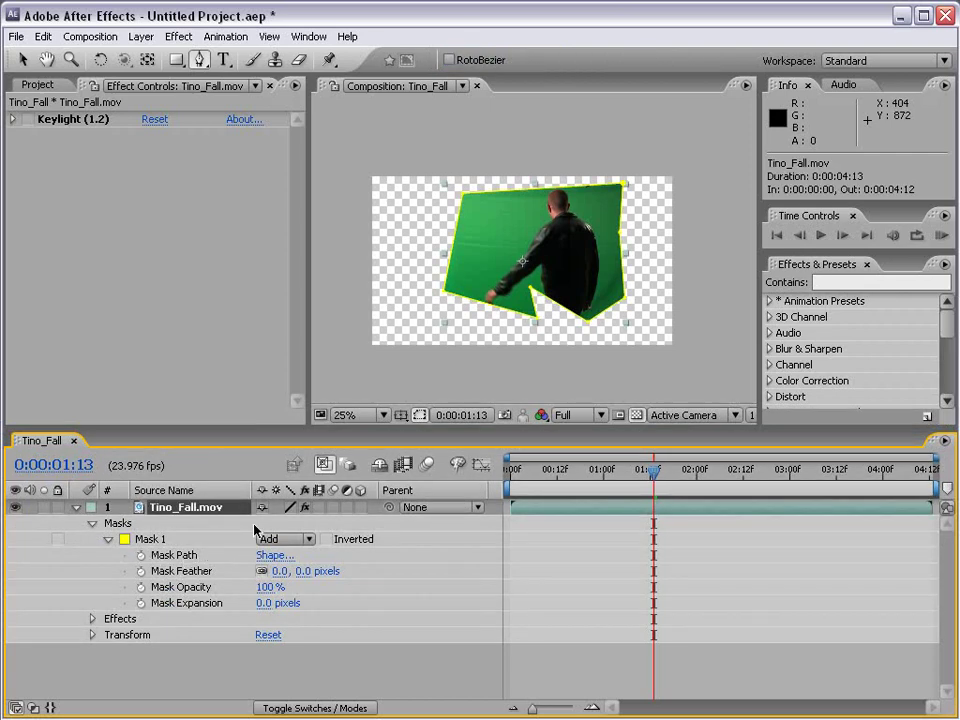
{"action": "scroll", "coordinate": [482, 267], "scroll_direction": "up", "scroll_amount": 1}
{"action": "left_click_drag", "start_coordinate": [376, 337], "coordinate": [430, 268]}
{"action": "key", "text": "v"}
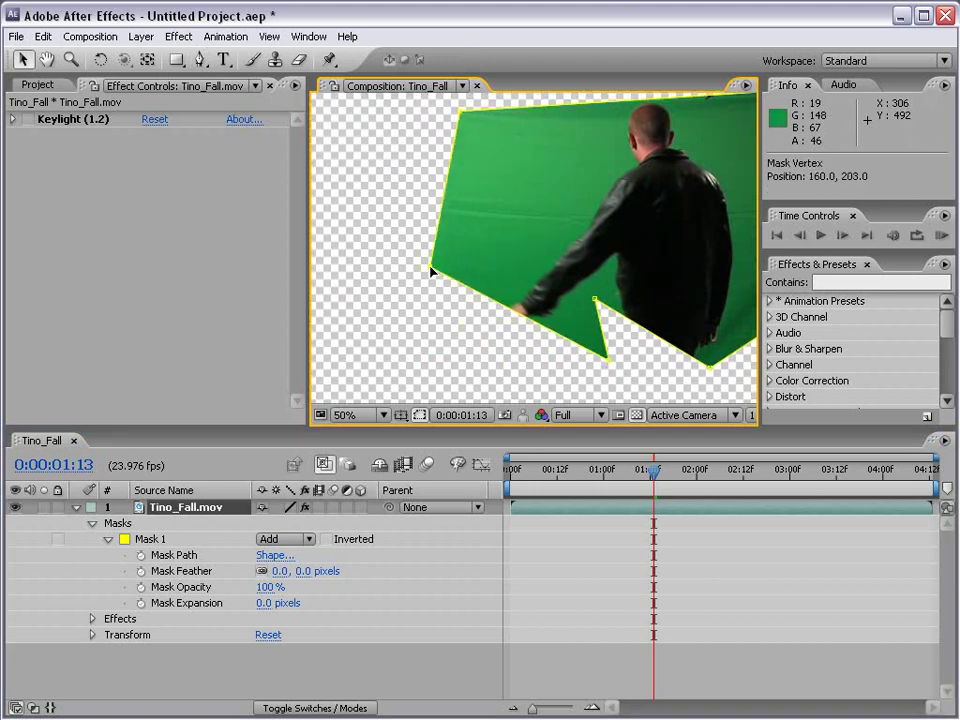
{"action": "key", "text": "ctrl+z"}
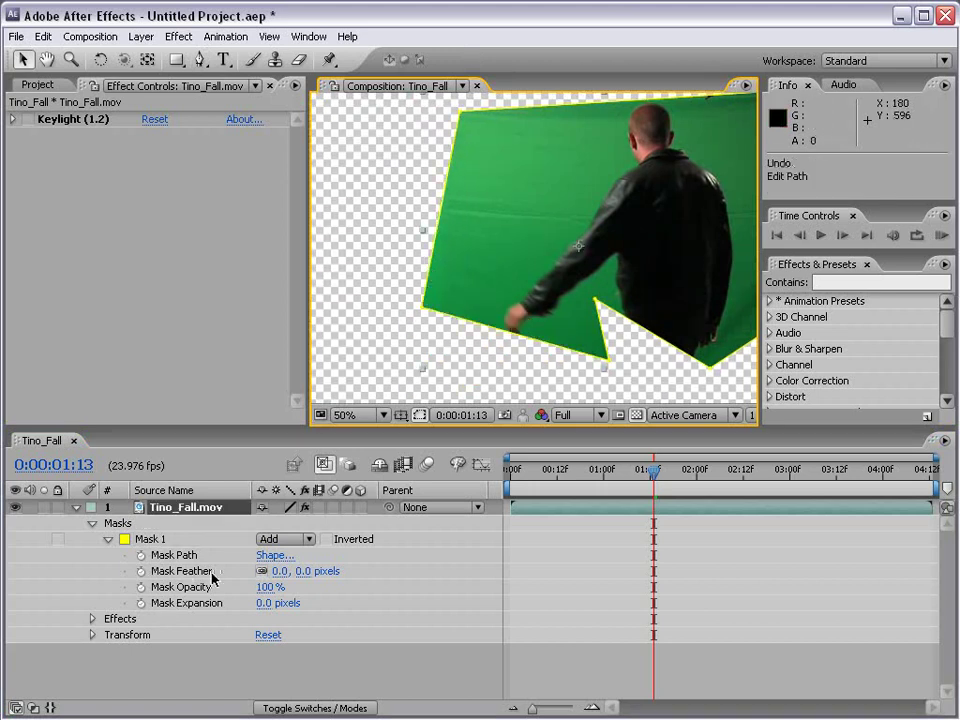
- Set Mask 1's feather to 58 pixels in both directions and deselect the layer
{"action": "left_click_drag", "start_coordinate": [300, 571], "coordinate": [493, 585]}
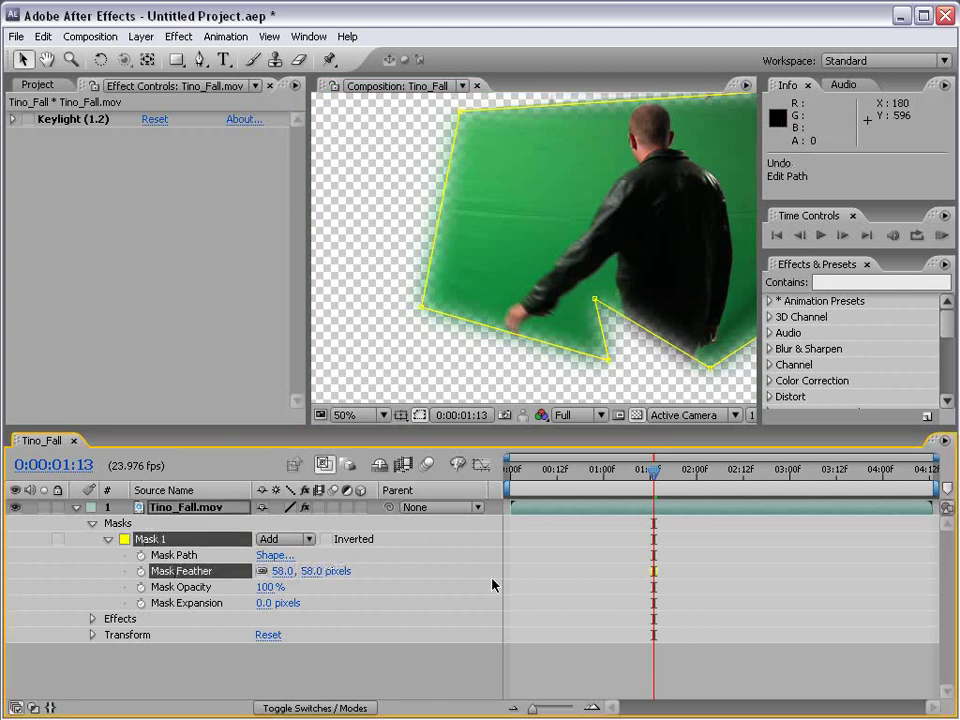
{"action": "left_click", "coordinate": [493, 585]}
{"action": "left_click_drag", "start_coordinate": [649, 238], "coordinate": [565, 272]}
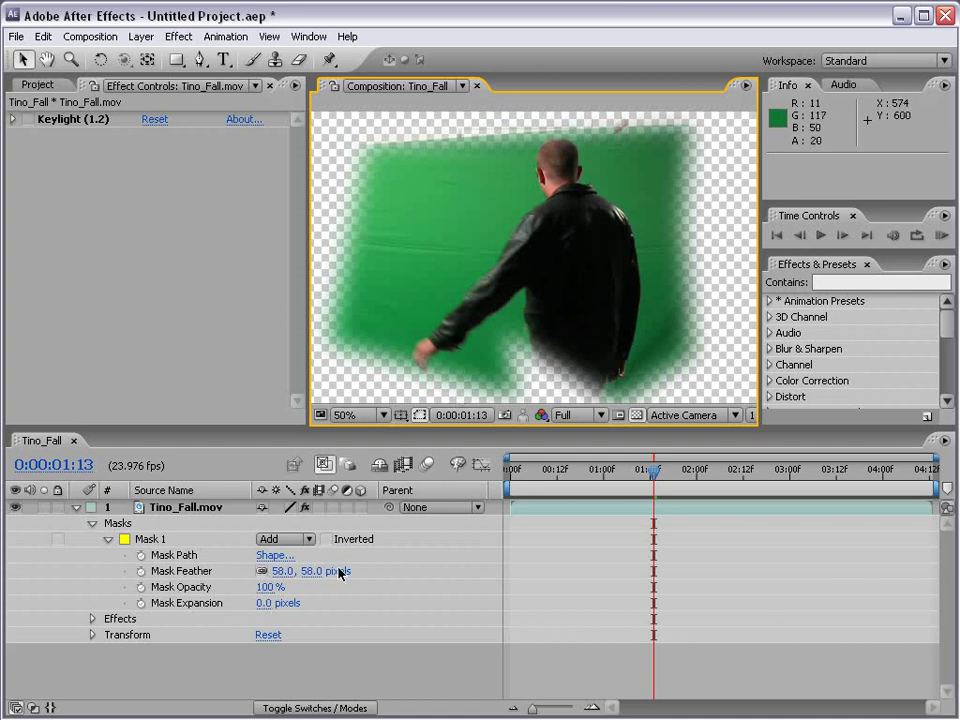
- Try a Mask Expansion of -93 pixels on Mask 1, and undo it
{"action": "left_click_drag", "start_coordinate": [265, 607], "coordinate": [194, 604]}
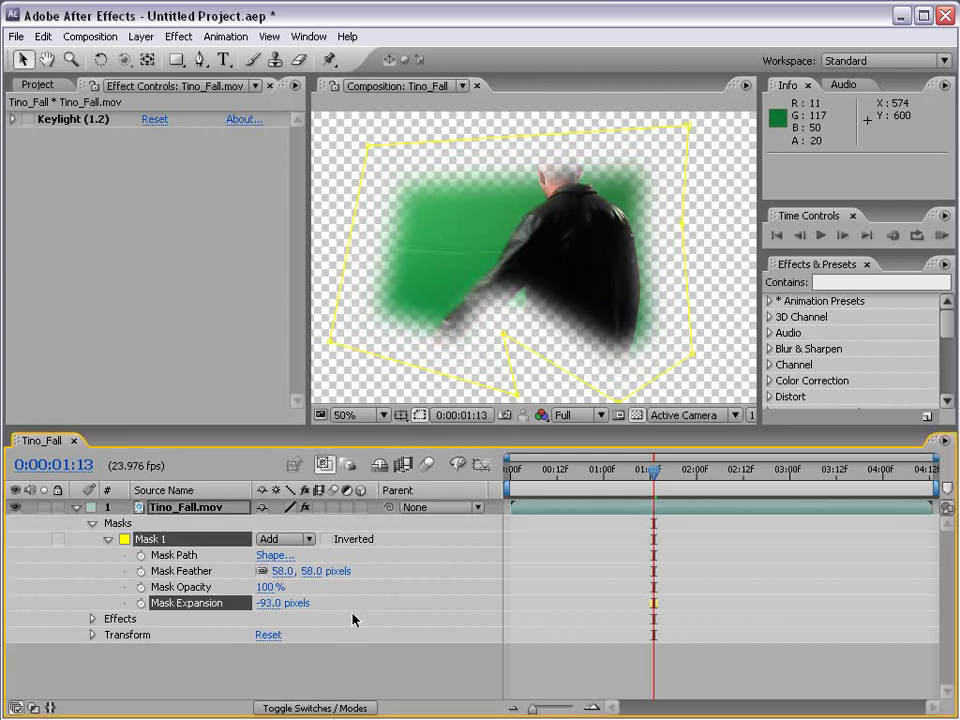
{"action": "key", "text": "ctrl+z"}
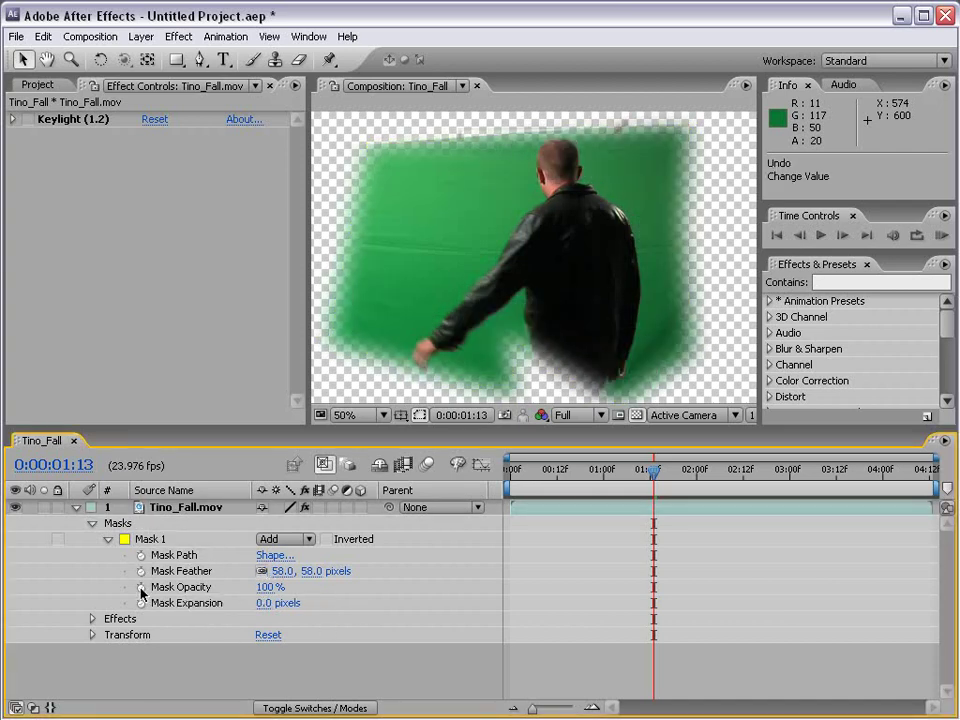
- Keyframe Mask 1's path at 0:00:00:15, reshape its upper-left, bottom notch and lower-right vertices at 0:00:01:00, and preview the motion
{"action": "left_click_drag", "start_coordinate": [587, 471], "coordinate": [567, 487]}
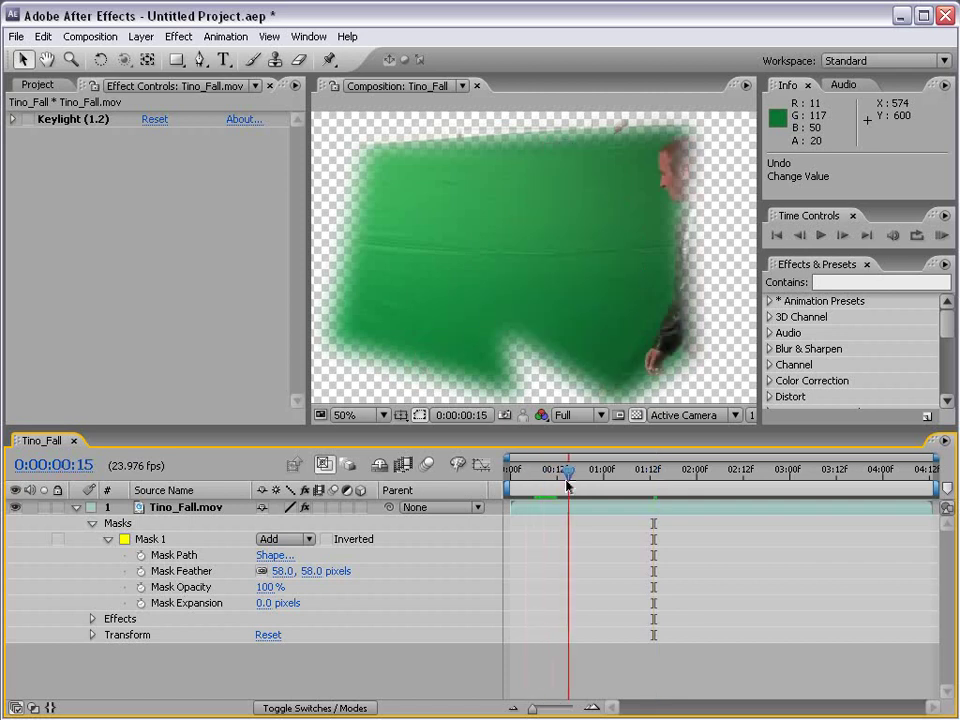
{"action": "left_click", "coordinate": [141, 556]}
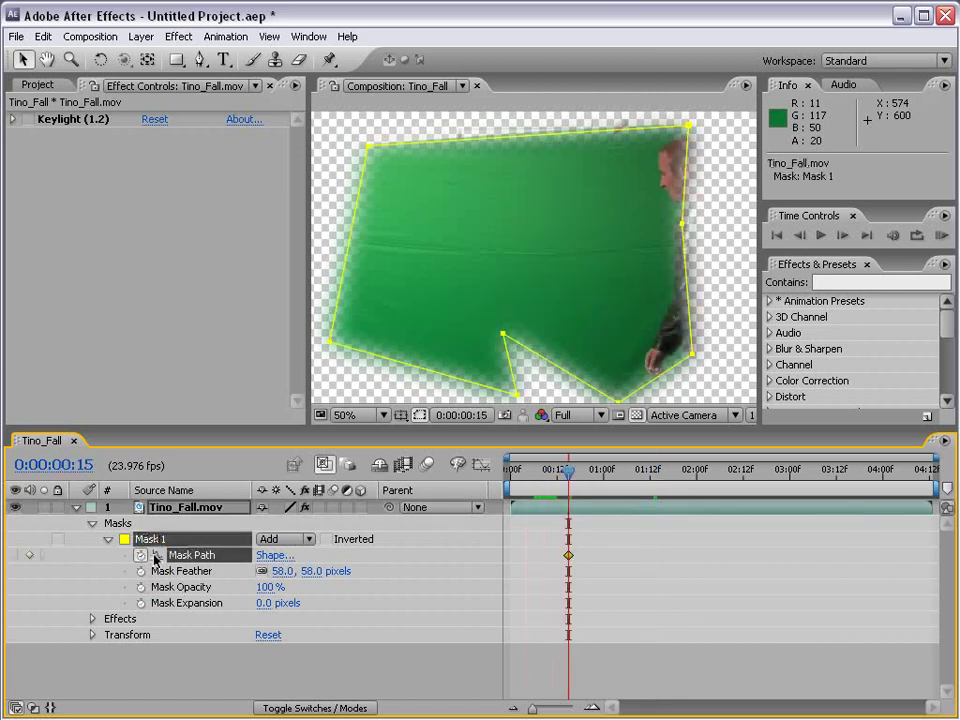
{"action": "left_click_drag", "start_coordinate": [585, 482], "coordinate": [603, 481]}
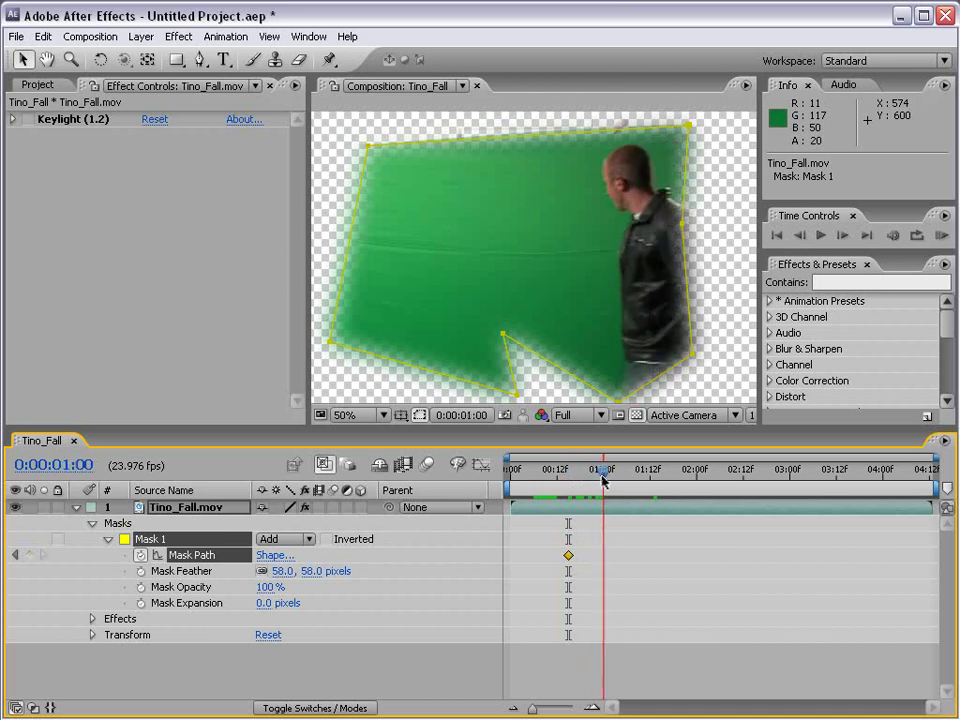
{"action": "left_click", "coordinate": [21, 60]}
{"action": "left_click_drag", "start_coordinate": [369, 146], "coordinate": [341, 124]}
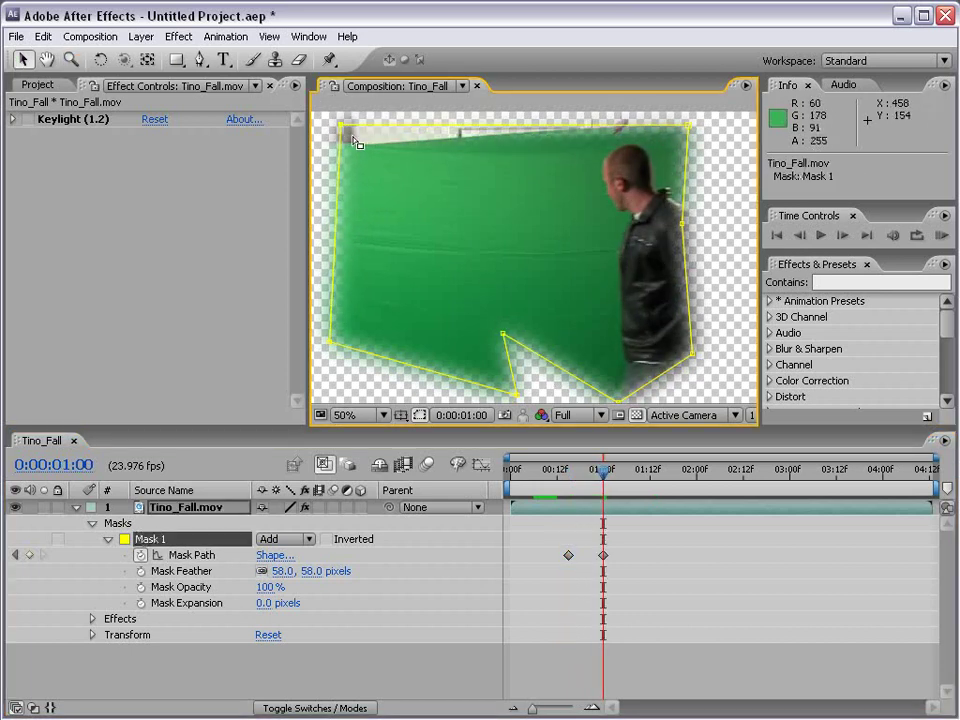
{"action": "left_click_drag", "start_coordinate": [502, 334], "coordinate": [569, 384]}
{"action": "scroll", "coordinate": [613, 313], "scroll_direction": "down", "scroll_amount": 2}
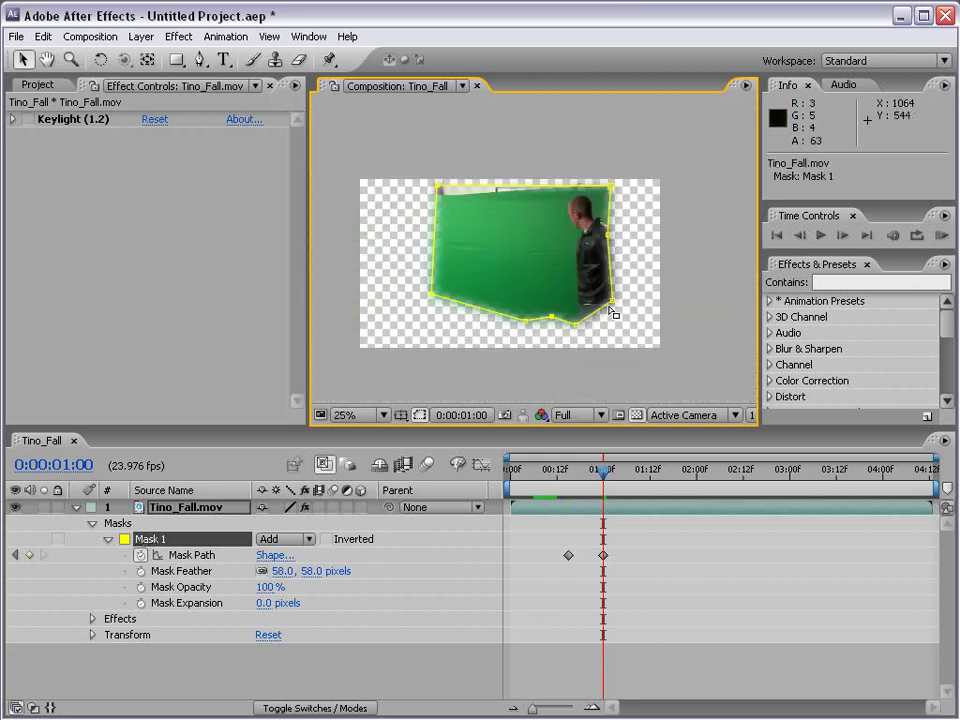
{"action": "left_click_drag", "start_coordinate": [615, 304], "coordinate": [636, 303]}
{"action": "left_click", "coordinate": [595, 473]}
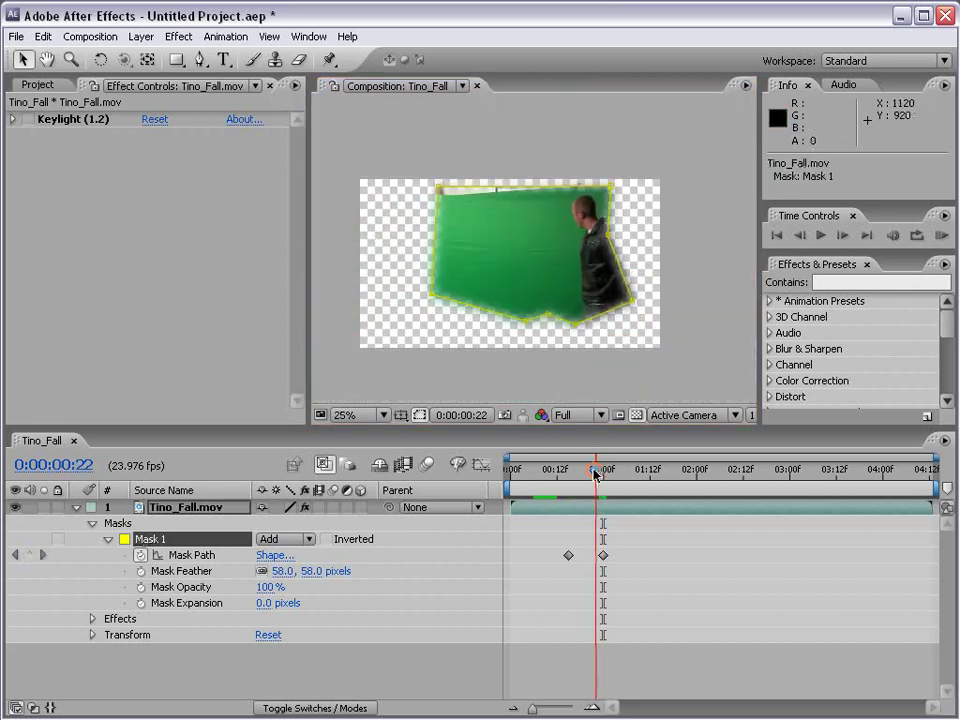
{"action": "mouse_move", "coordinate": [595, 473]}
{"action": "left_mouse_down"}
{"action": "mouse_move", "coordinate": [570, 473]}
{"action": "mouse_move", "coordinate": [596, 476]}
{"action": "left_mouse_up"}
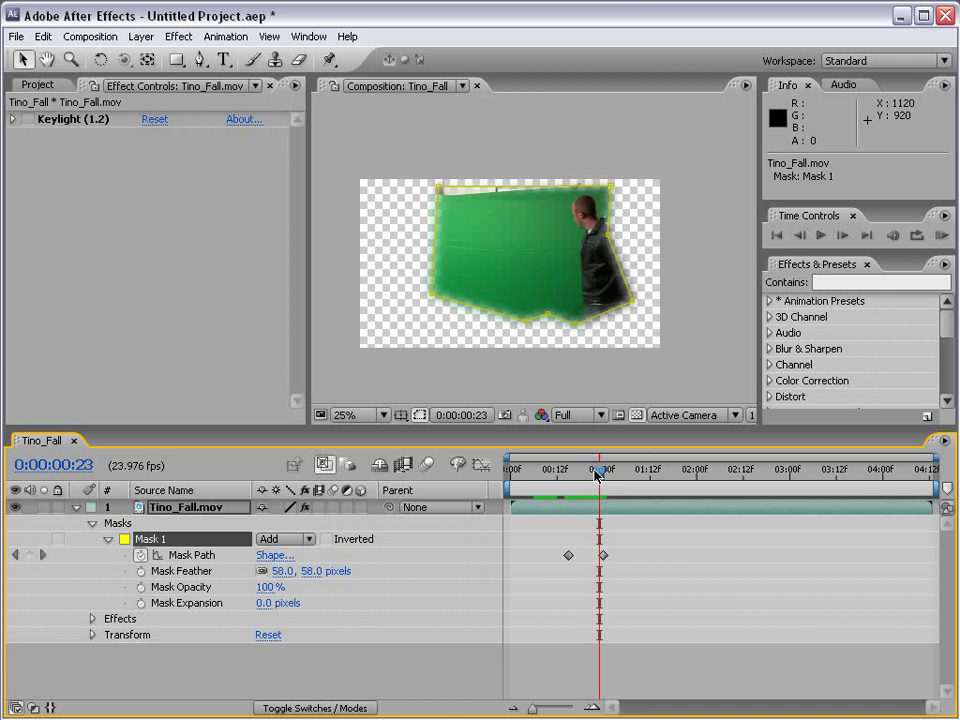
- Delete Mask 1 from the Tino_Fall.mov layer and turn the Keylight effect back on
{"action": "key", "text": "F2"}
{"action": "left_click", "coordinate": [152, 540]}
{"action": "key", "text": "Delete"}
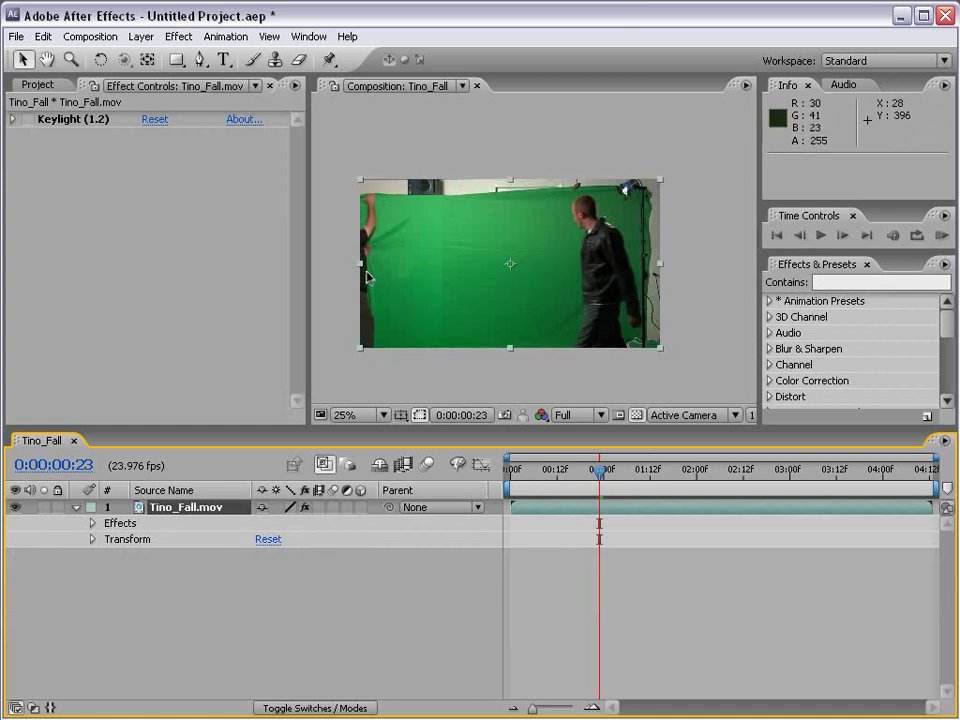
{"action": "left_click", "coordinate": [28, 120]}
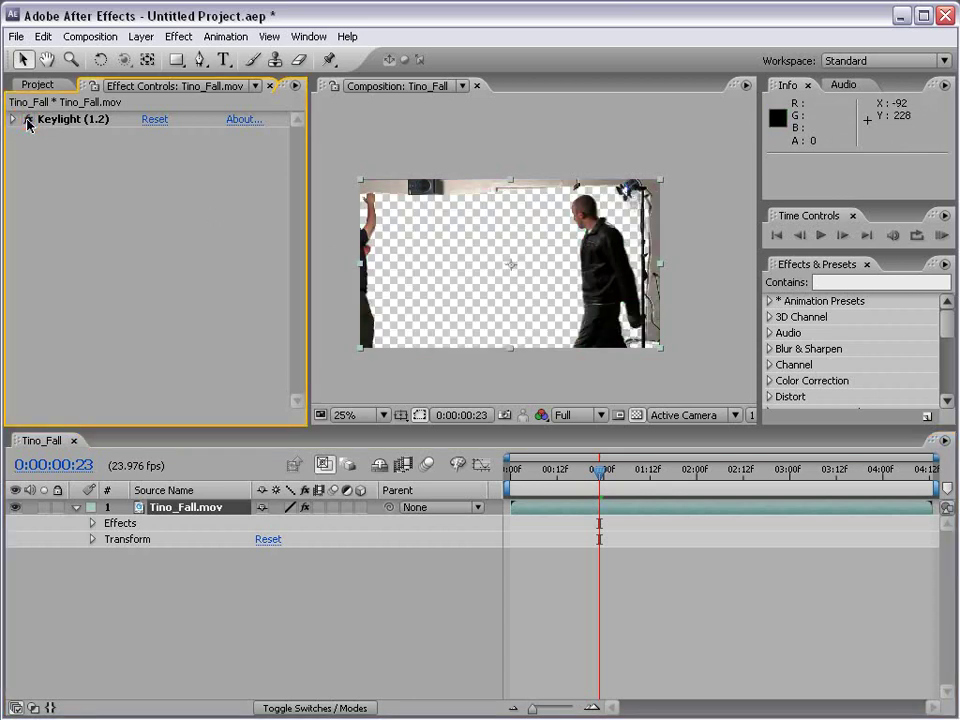
- At 0:00:01:14, draw a closed Pen mask around the walking man that excludes the light stand, the wall above the screen and the helper
{"action": "left_click", "coordinate": [199, 59]}
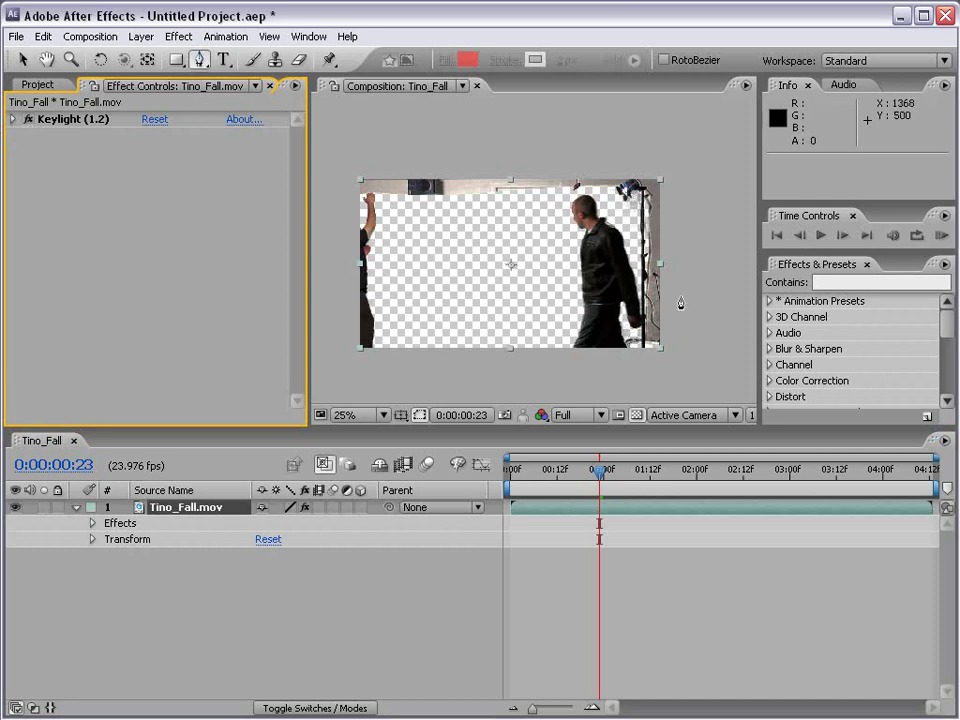
{"action": "left_click_drag", "start_coordinate": [639, 470], "coordinate": [658, 473]}
{"action": "scroll", "coordinate": [624, 377], "scroll_direction": "up", "scroll_amount": 2}
{"action": "left_click_drag", "start_coordinate": [617, 374], "coordinate": [586, 282]}
{"action": "left_click", "coordinate": [641, 377]}
{"action": "left_click", "coordinate": [701, 323]}
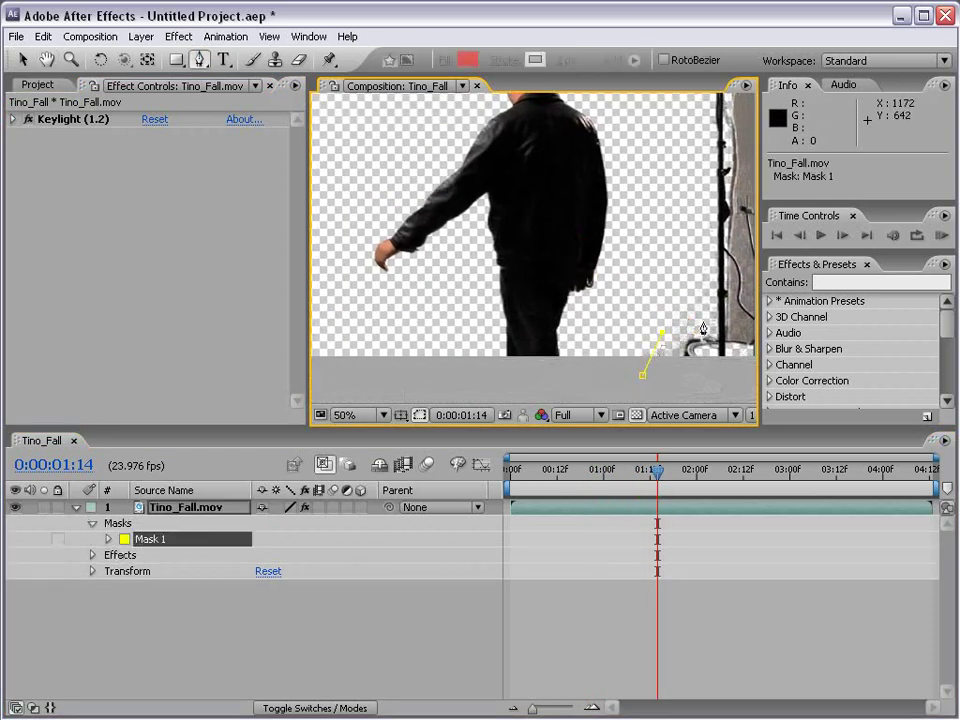
{"action": "left_click_drag", "start_coordinate": [692, 199], "coordinate": [703, 224]}
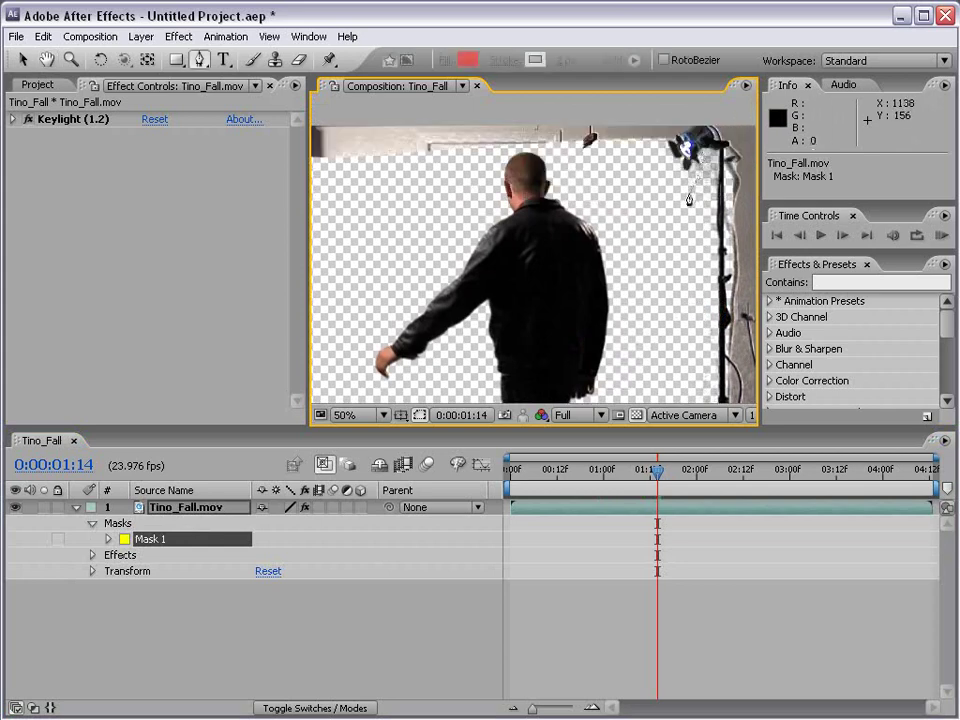
{"action": "left_click", "coordinate": [640, 145]}
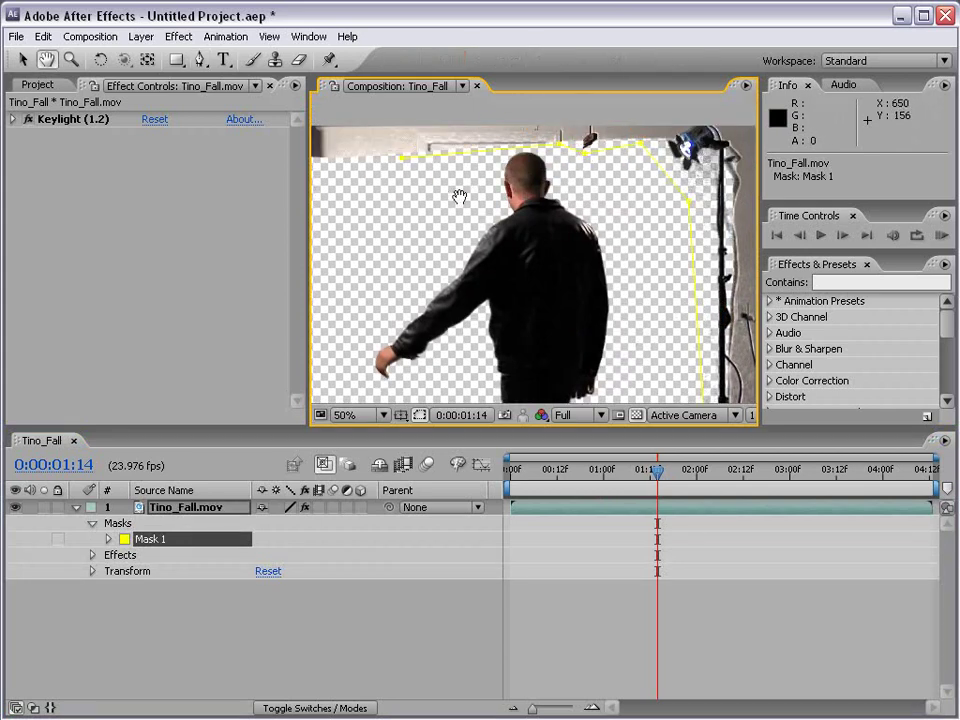
{"action": "scroll", "coordinate": [505, 216], "scroll_direction": "down", "scroll_amount": 2}
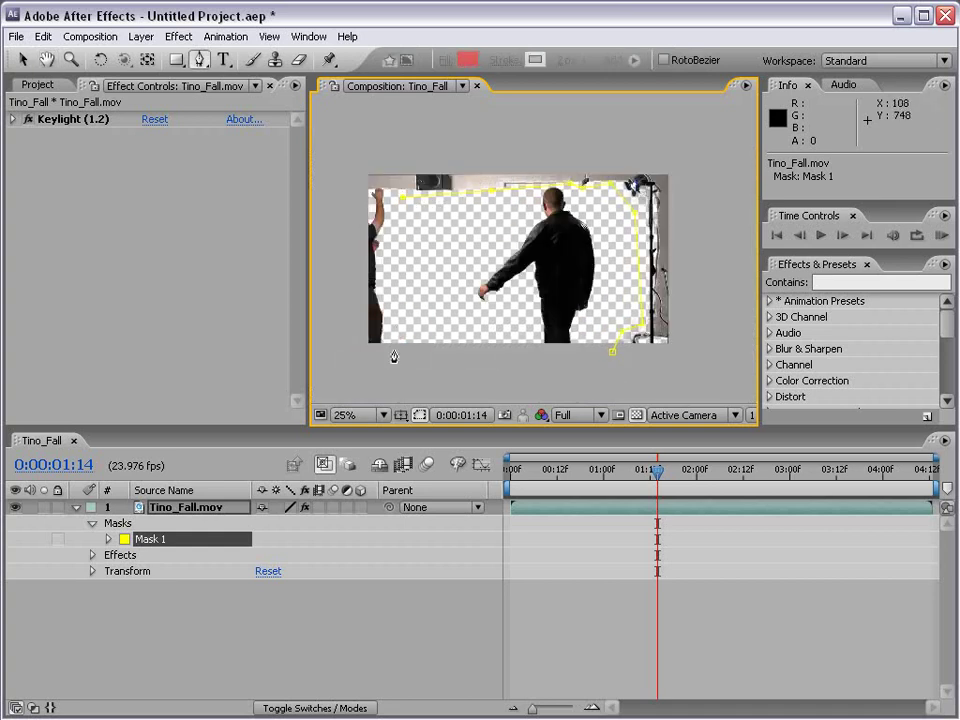
{"action": "left_click", "coordinate": [612, 355]}
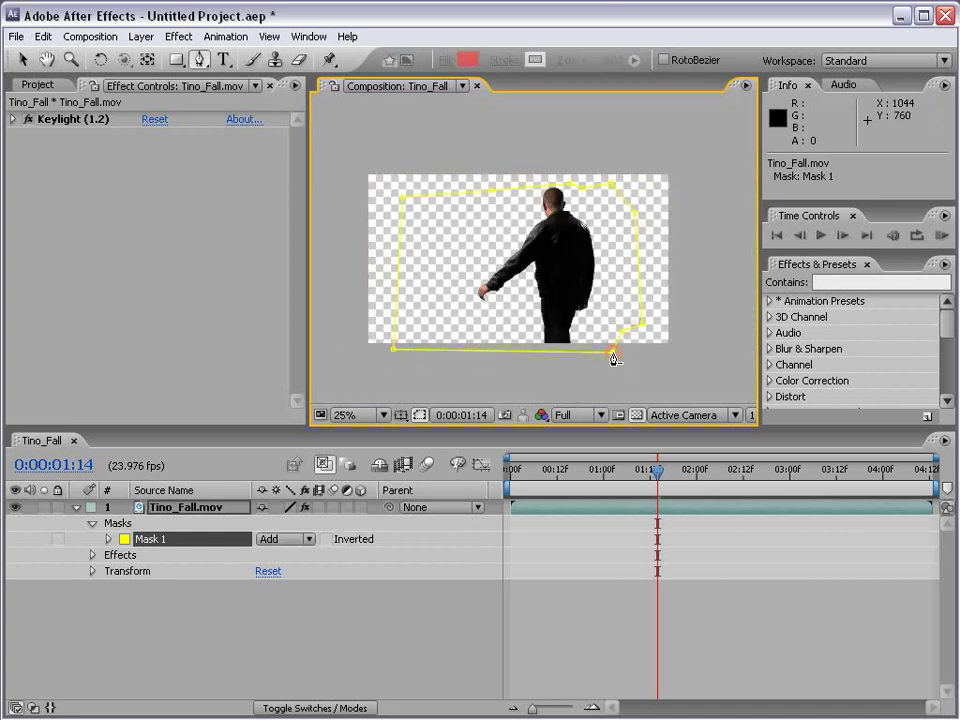
{"action": "key", "text": "v"}
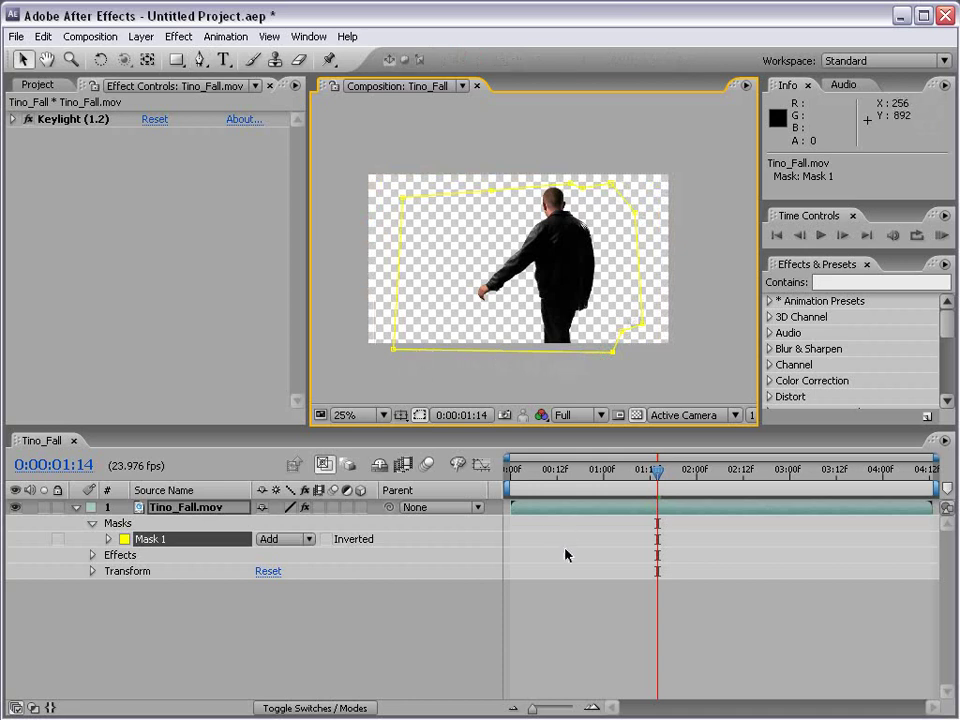
{"action": "left_click", "coordinate": [566, 555]}
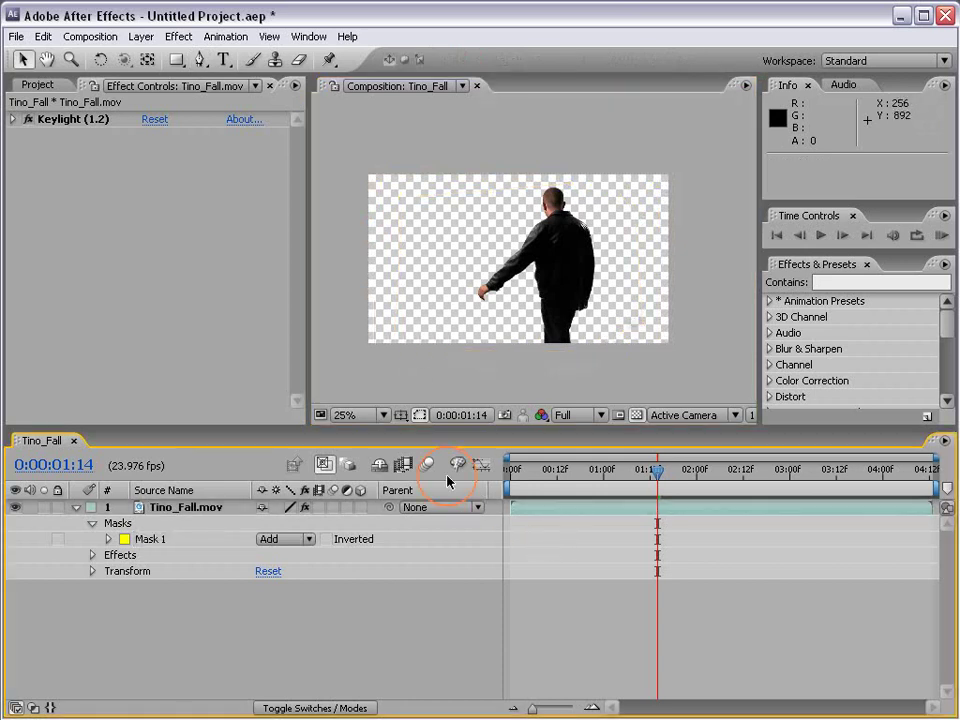
{"action": "left_click", "coordinate": [606, 512]}
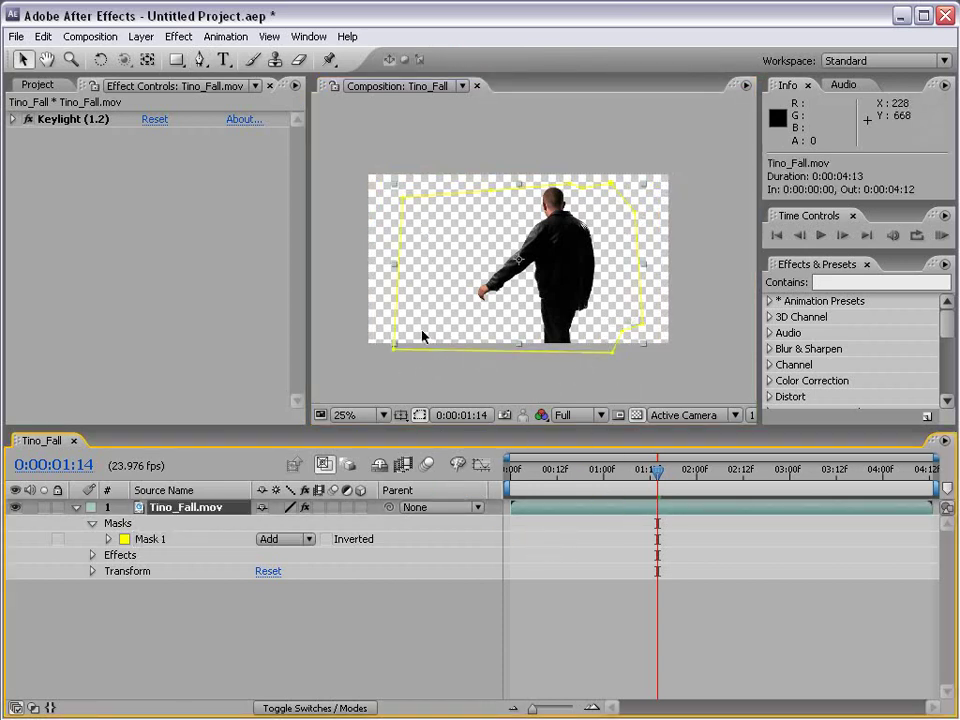
{"action": "left_click", "coordinate": [440, 372]}
{"action": "key", "text": "g"}
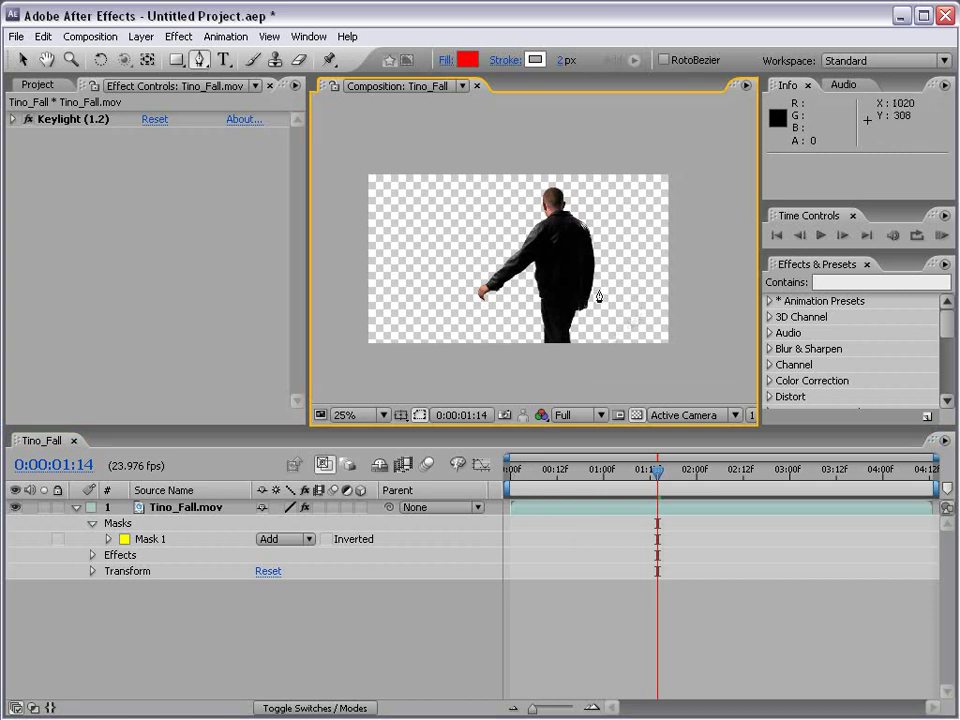
- Place Explosion_01.mov from the Action Movie Essentials Explosions folder beneath the Tino_Fall.mov layer
{"action": "left_click", "coordinate": [38, 86]}
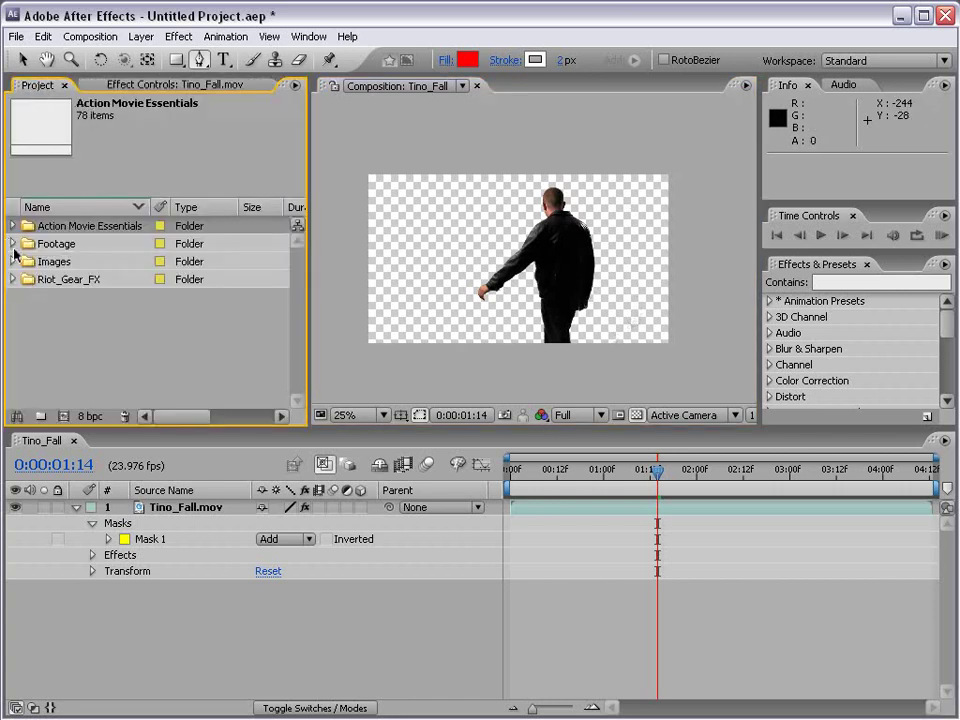
{"action": "left_click", "coordinate": [13, 226]}
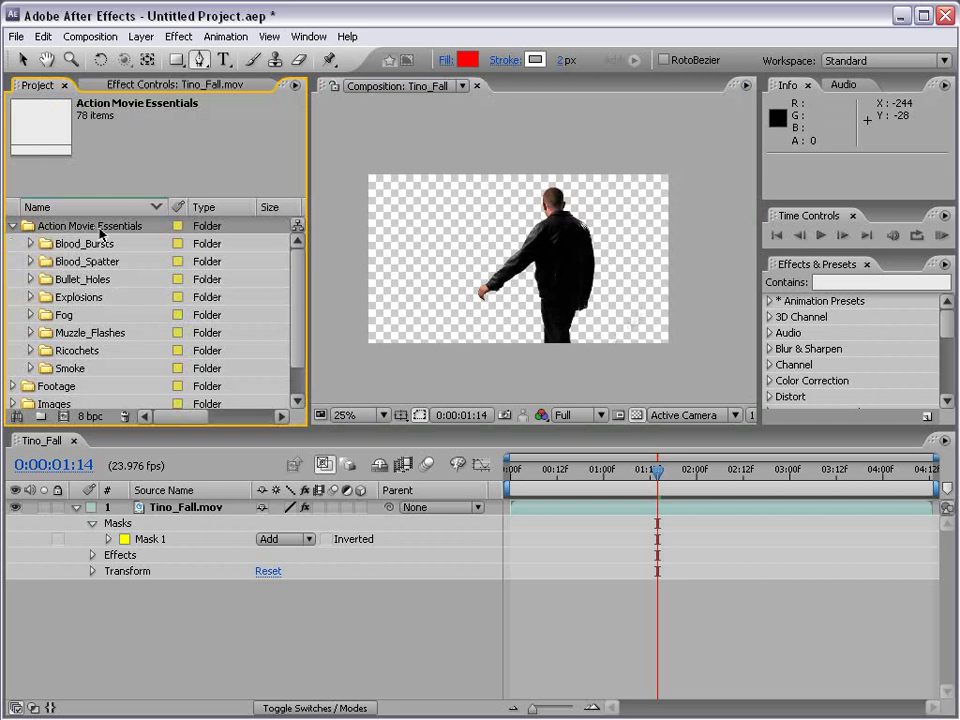
{"action": "left_click", "coordinate": [31, 297]}
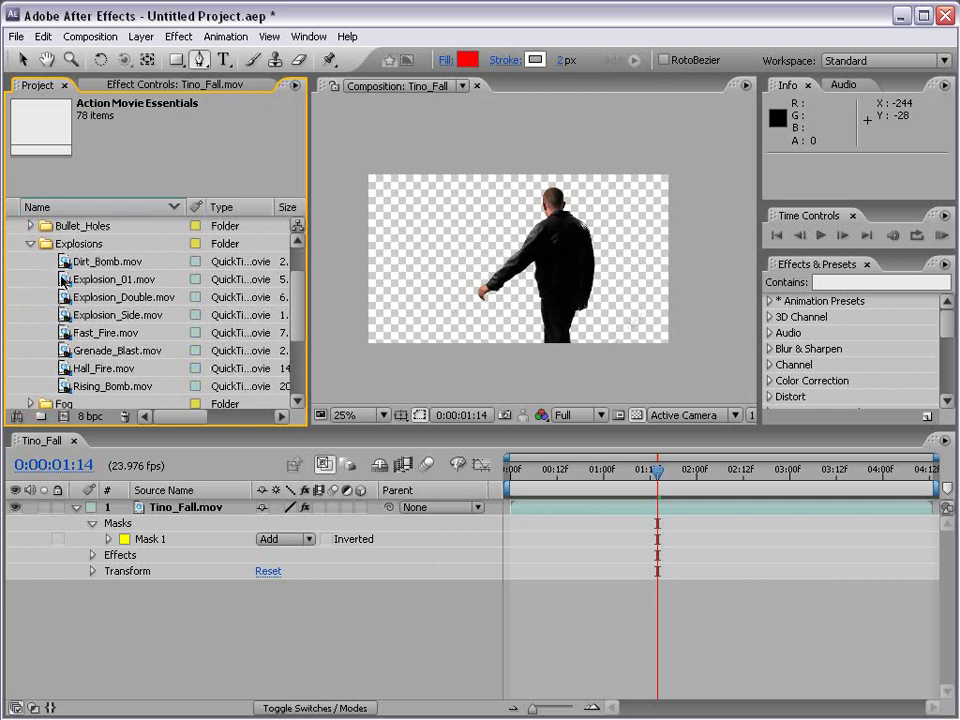
{"action": "left_click_drag", "start_coordinate": [62, 280], "coordinate": [556, 592]}
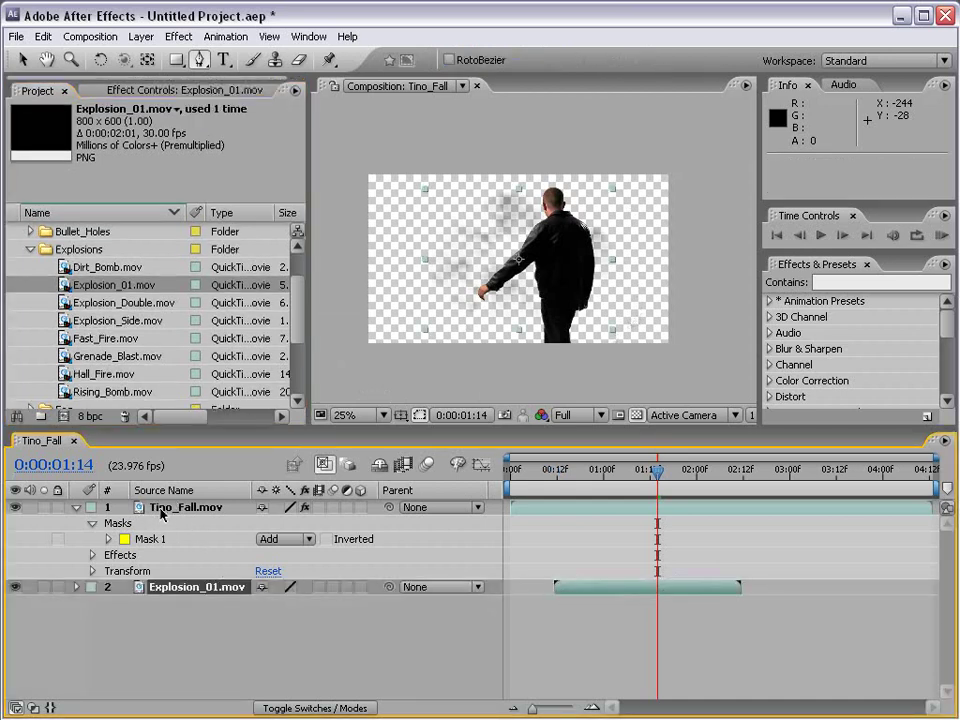
- Shift the Explosion_01.mov layer to start at 0:00:02:23 and scale it proportionally to 325%
{"action": "left_click_drag", "start_coordinate": [658, 470], "coordinate": [793, 482]}
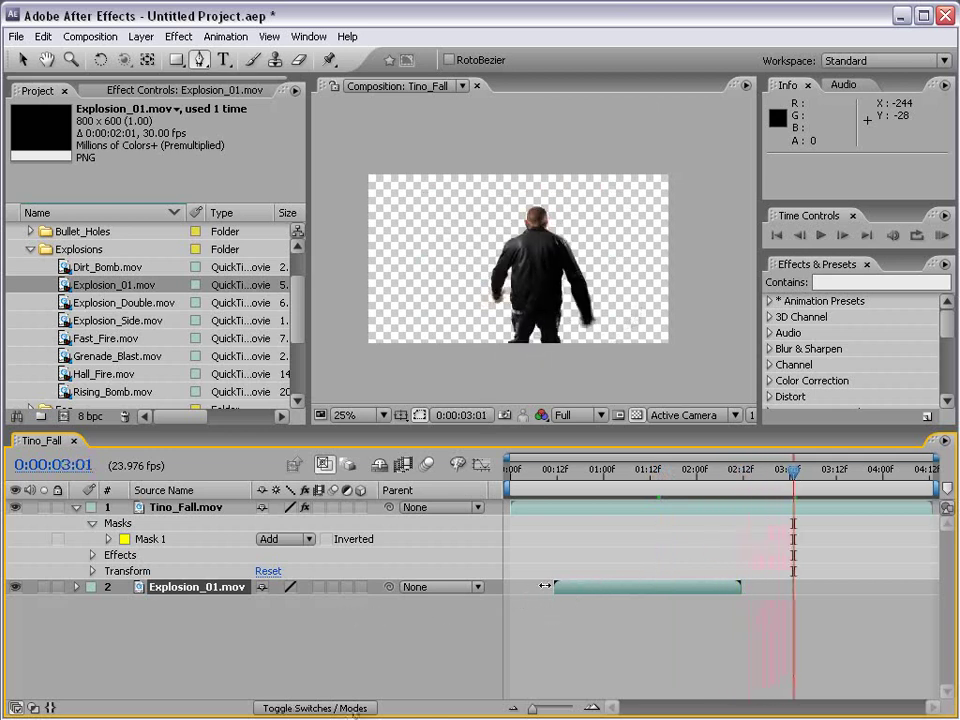
{"action": "left_click_drag", "start_coordinate": [575, 592], "coordinate": [813, 590]}
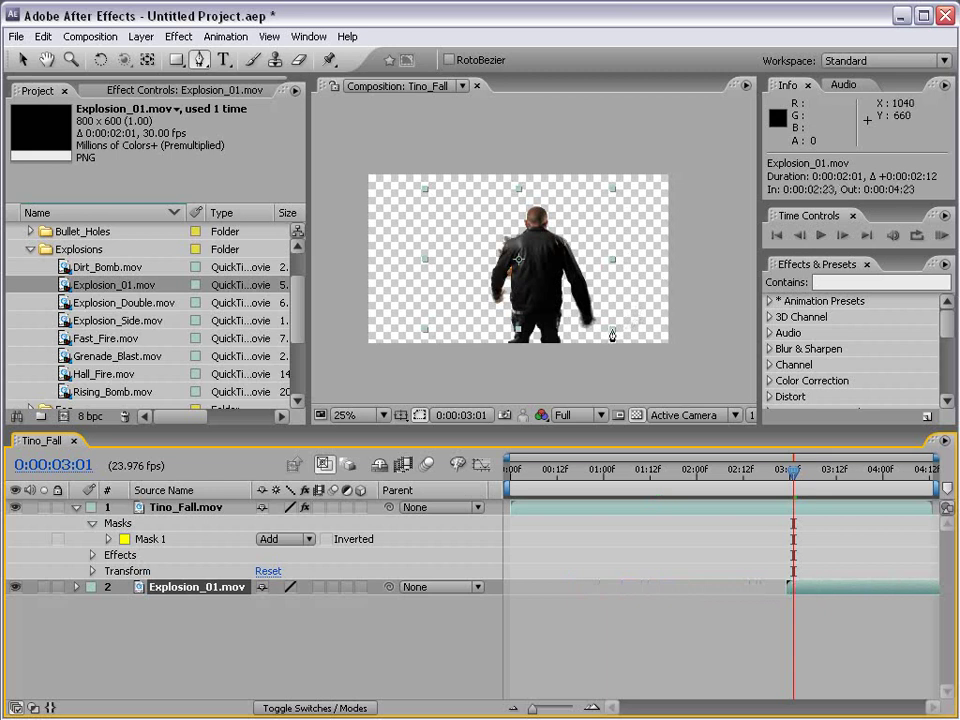
{"action": "key", "text": "v"}
{"action": "left_click_drag", "start_coordinate": [614, 338], "coordinate": [820, 505]}
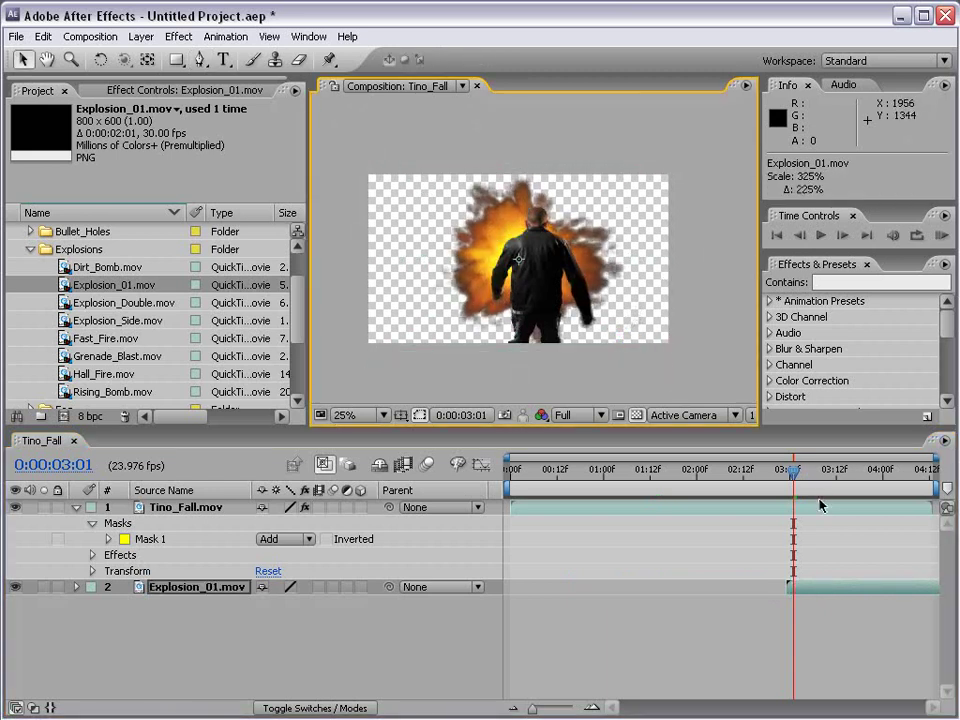
- Turn off the transparency grid, preview the explosion behind the man up to 0:00:03:09, and collapse the Tino_Fall.mov layer's properties
{"action": "left_click", "coordinate": [638, 416]}
{"action": "mouse_move", "coordinate": [794, 480]}
{"action": "left_mouse_down"}
{"action": "mouse_move", "coordinate": [778, 480]}
{"action": "mouse_move", "coordinate": [813, 480]}
{"action": "left_mouse_up"}
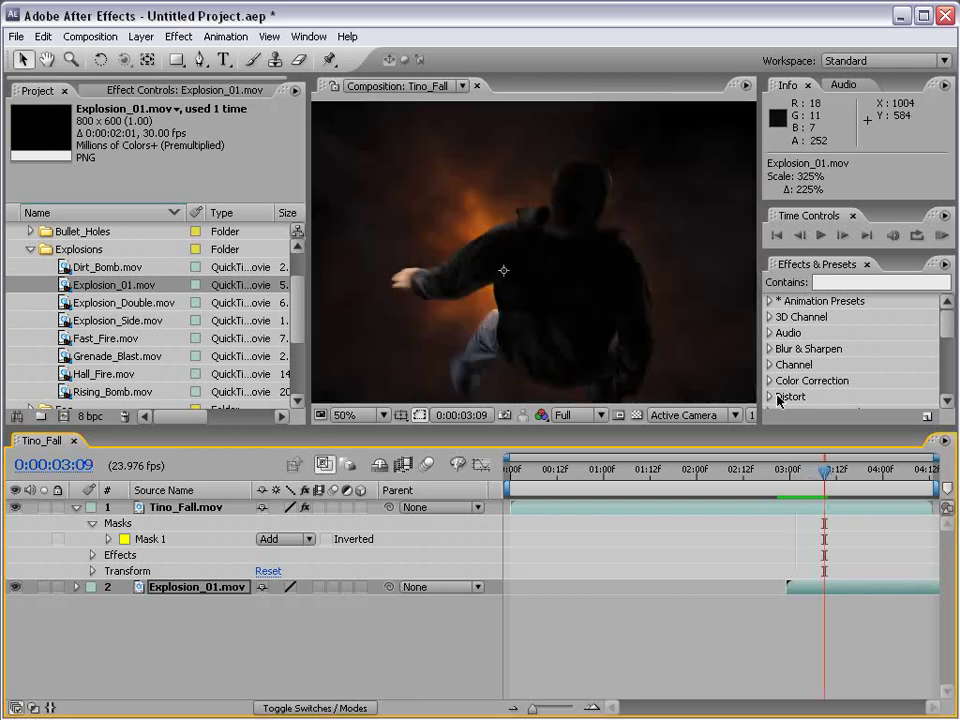
{"action": "key", "text": "comma"}
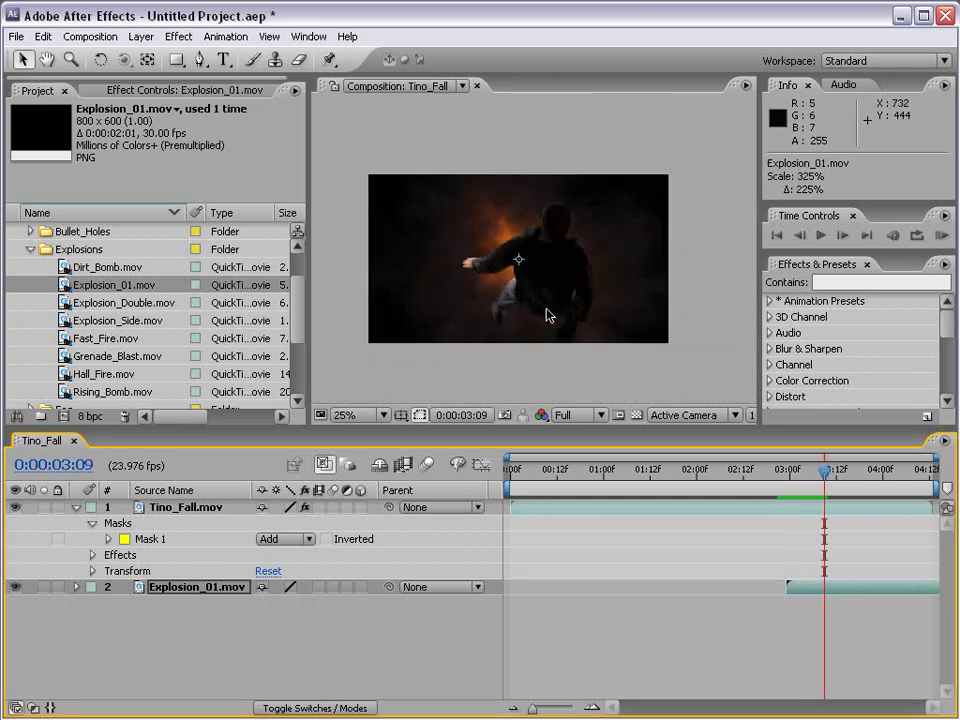
{"action": "left_click", "coordinate": [77, 507]}
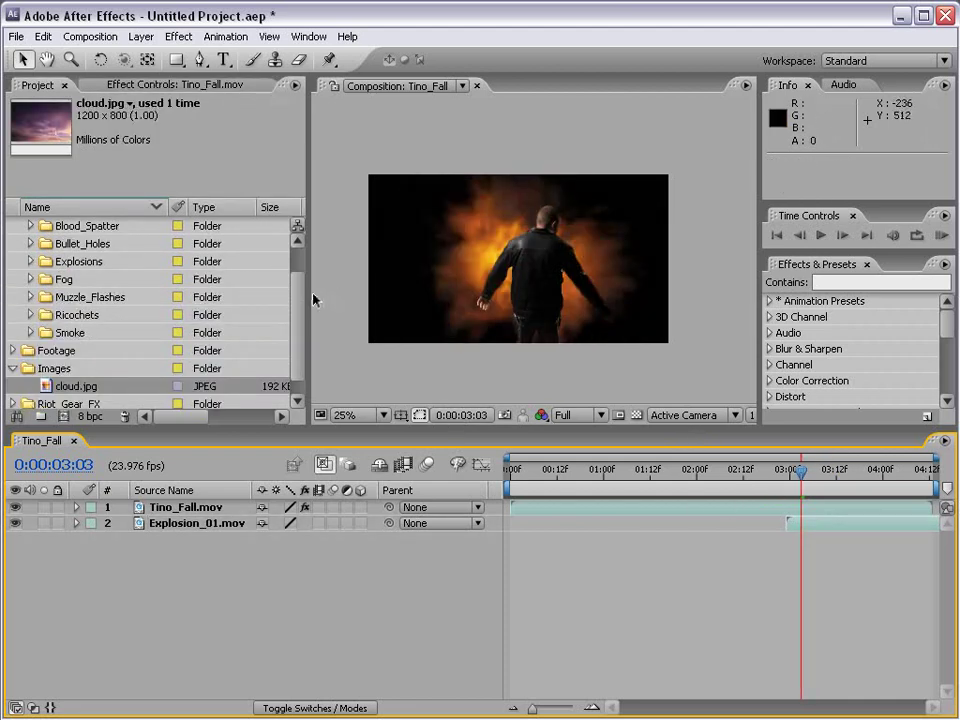
{"action": "left_click_drag", "start_coordinate": [301, 322], "coordinate": [298, 280]}
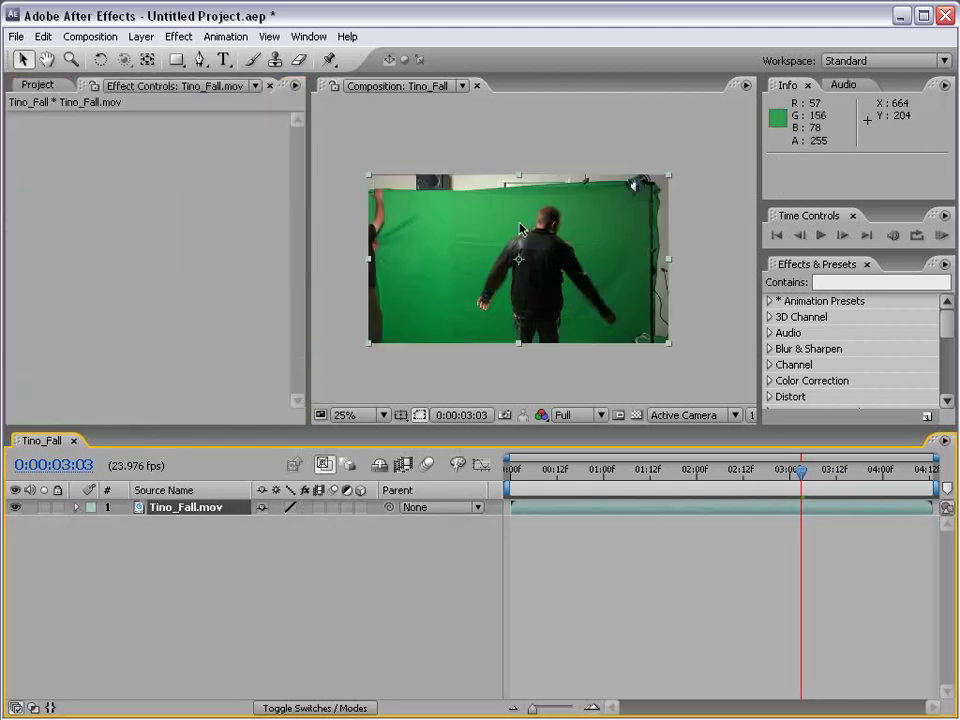
{"action": "scroll", "coordinate": [424, 274], "scroll_direction": "up", "scroll_amount": 2}
{"action": "scroll", "coordinate": [424, 274], "scroll_direction": "down", "scroll_amount": 2}
- Add Paint_01.mov from the Riot_Gear_FX Paint_Splatter folder, centred above the Tino_Fall.mov layer, and preview the splatter up to 0:00:00:11
{"action": "left_click", "coordinate": [40, 86]}
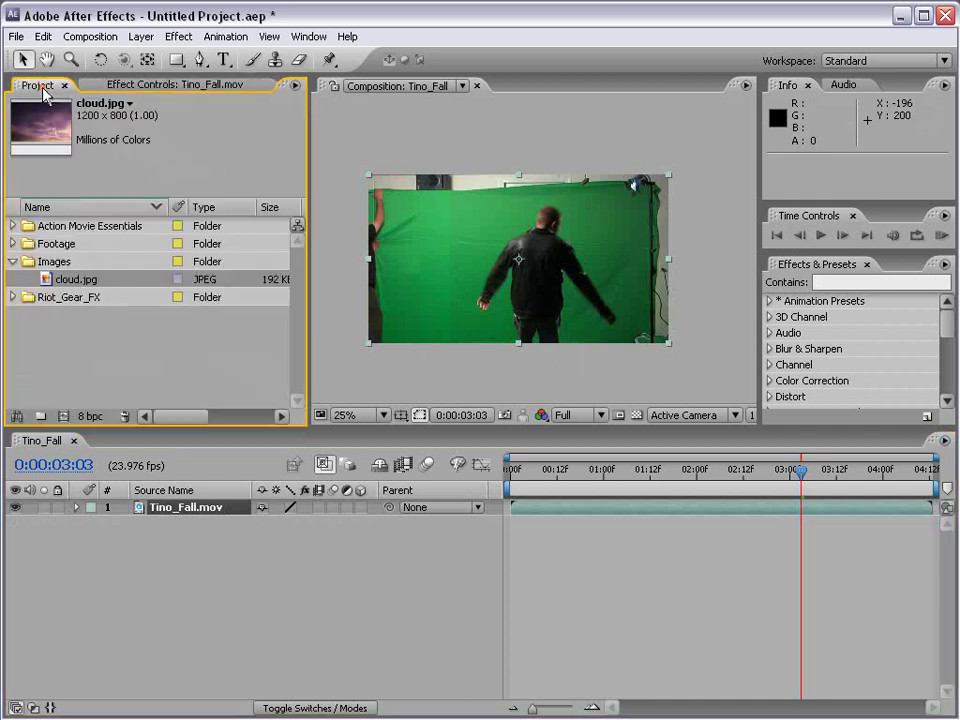
{"action": "left_click", "coordinate": [13, 262]}
{"action": "left_click", "coordinate": [12, 279]}
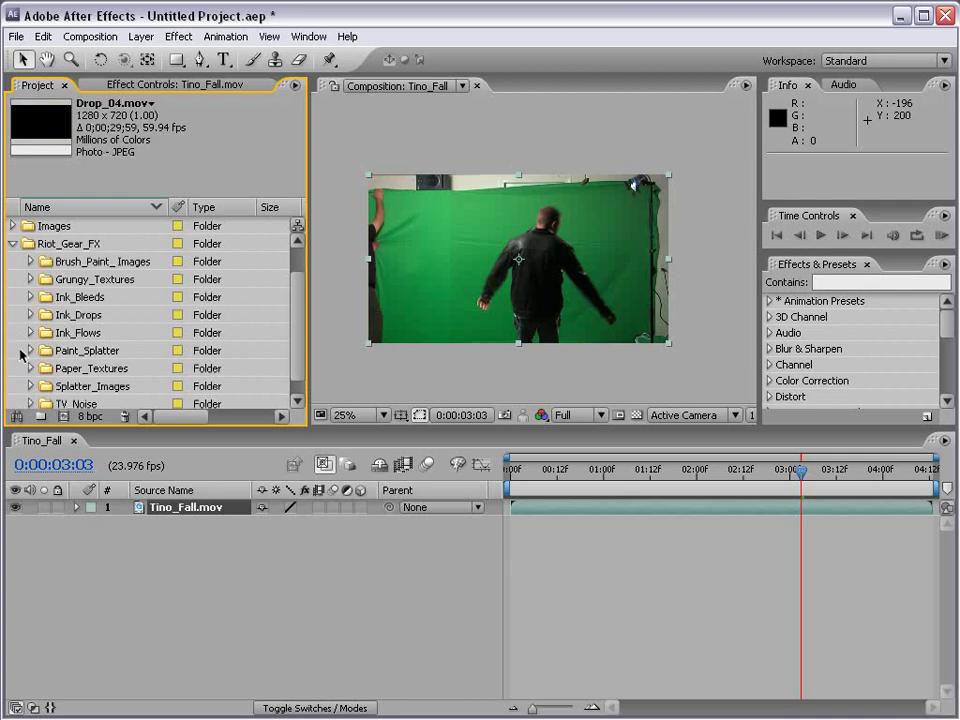
{"action": "left_click", "coordinate": [31, 351]}
{"action": "scroll", "coordinate": [30, 345], "scroll_direction": "down", "scroll_amount": 3}
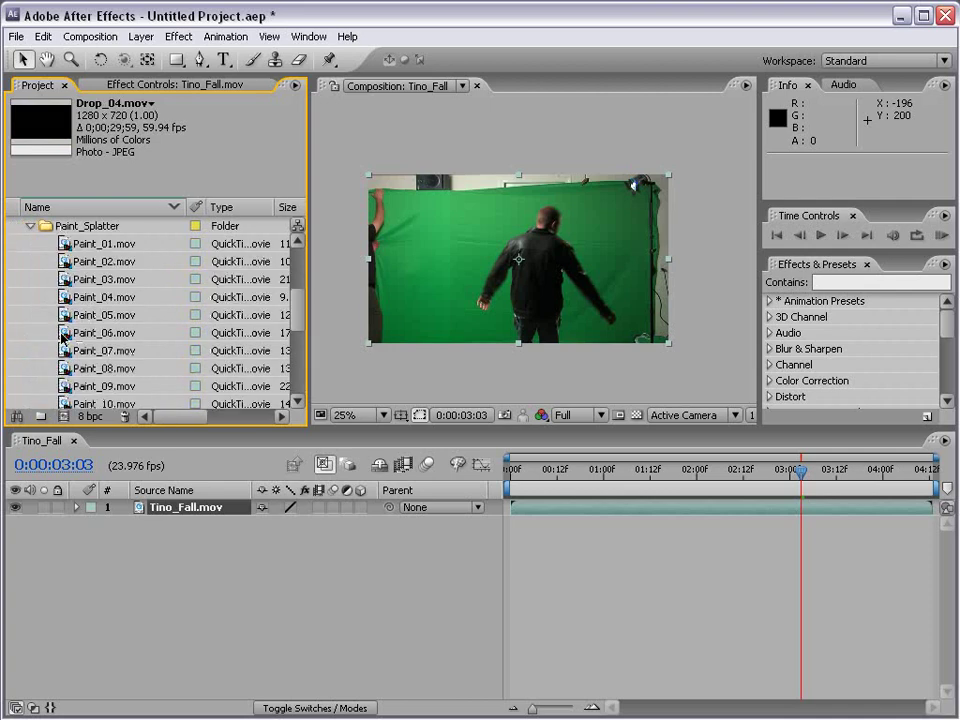
{"action": "mouse_move", "coordinate": [62, 247]}
{"action": "left_mouse_down"}
{"action": "mouse_move", "coordinate": [521, 276]}
{"action": "mouse_move", "coordinate": [520, 262]}
{"action": "left_mouse_up"}
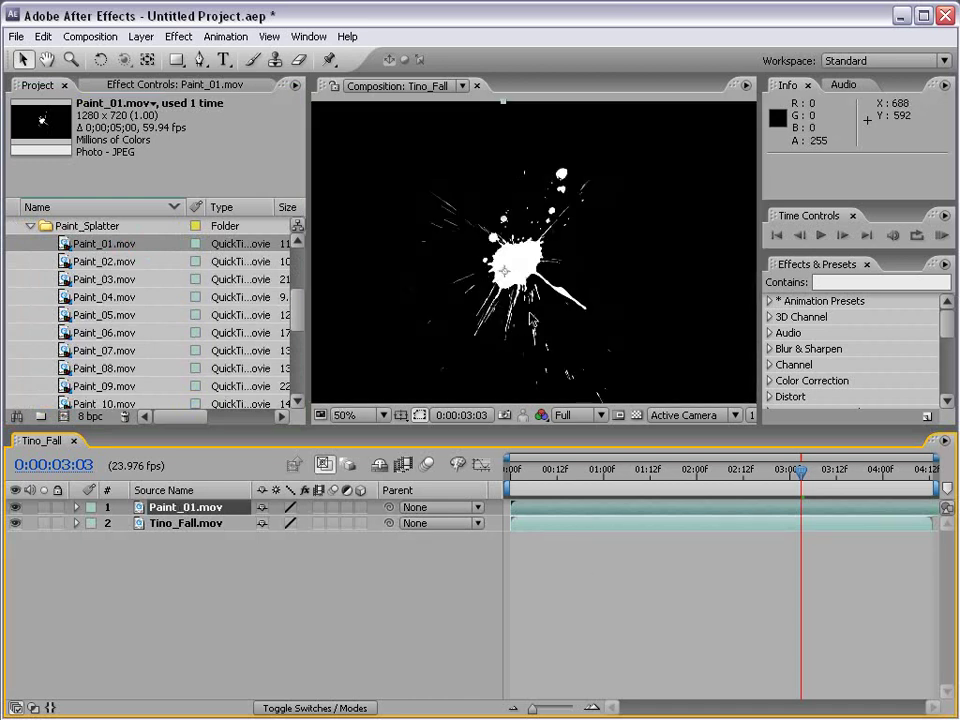
{"action": "scroll", "coordinate": [540, 258], "scroll_direction": "up", "scroll_amount": 1}
{"action": "left_click_drag", "start_coordinate": [522, 470], "coordinate": [554, 483]}
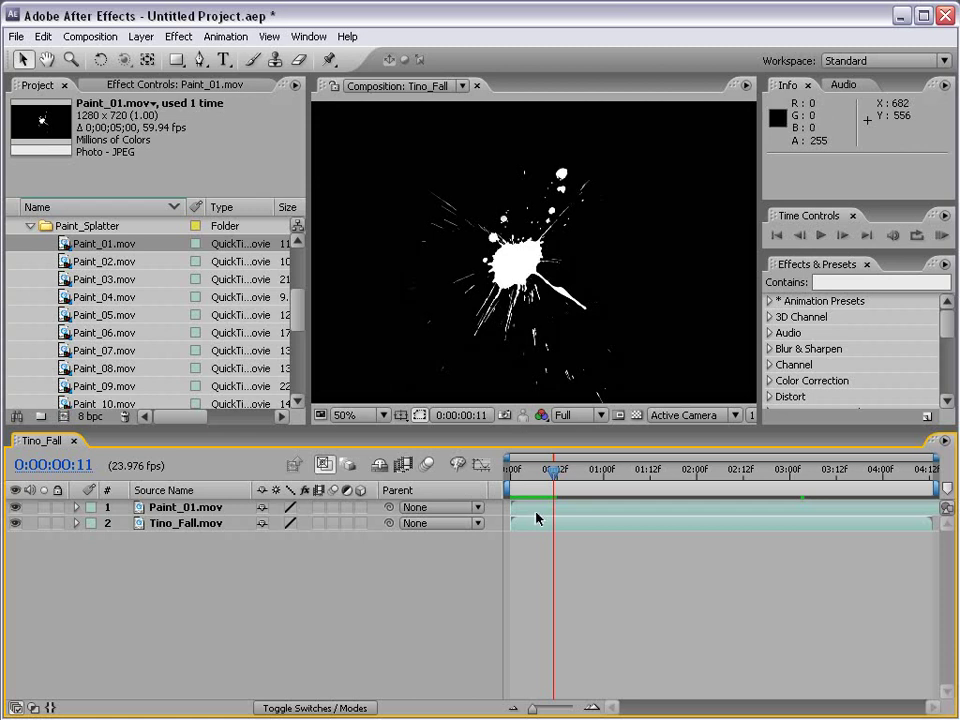
- Show the blending Mode column for the Tino_Fall timeline's layers and keep Paint_01.mov at Normal
{"action": "key", "text": "F4"}
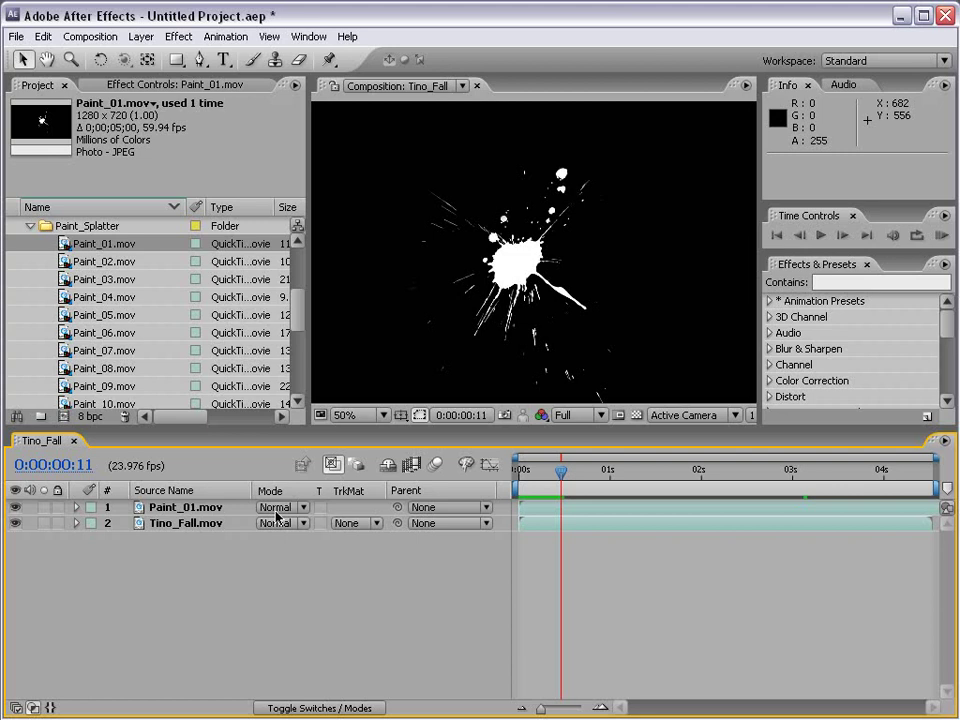
{"action": "left_click", "coordinate": [277, 510]}
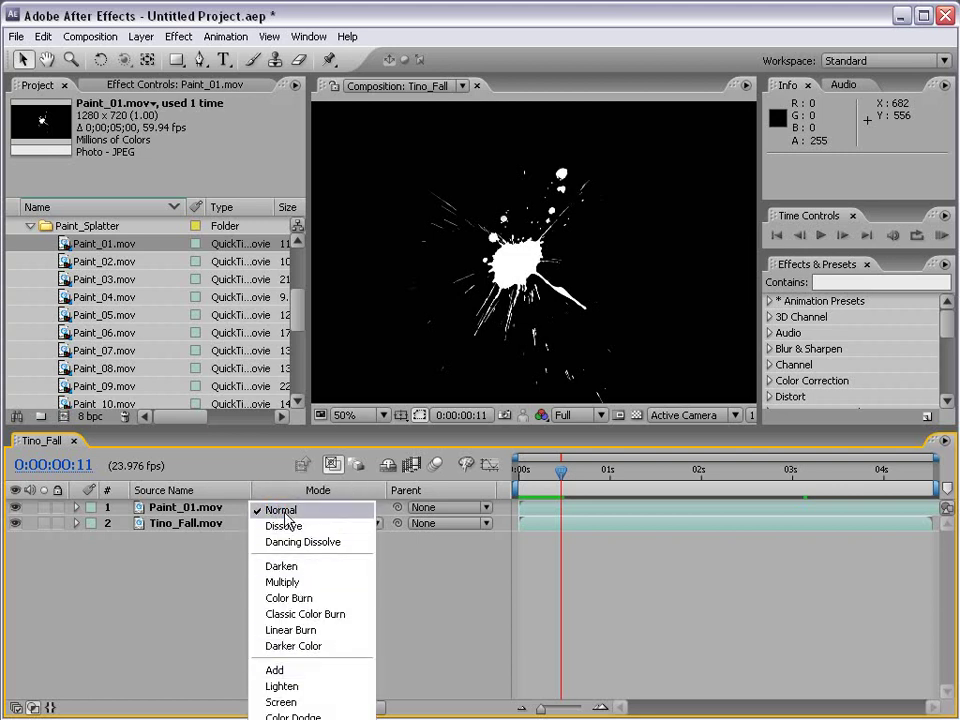
{"action": "left_click", "coordinate": [291, 512]}
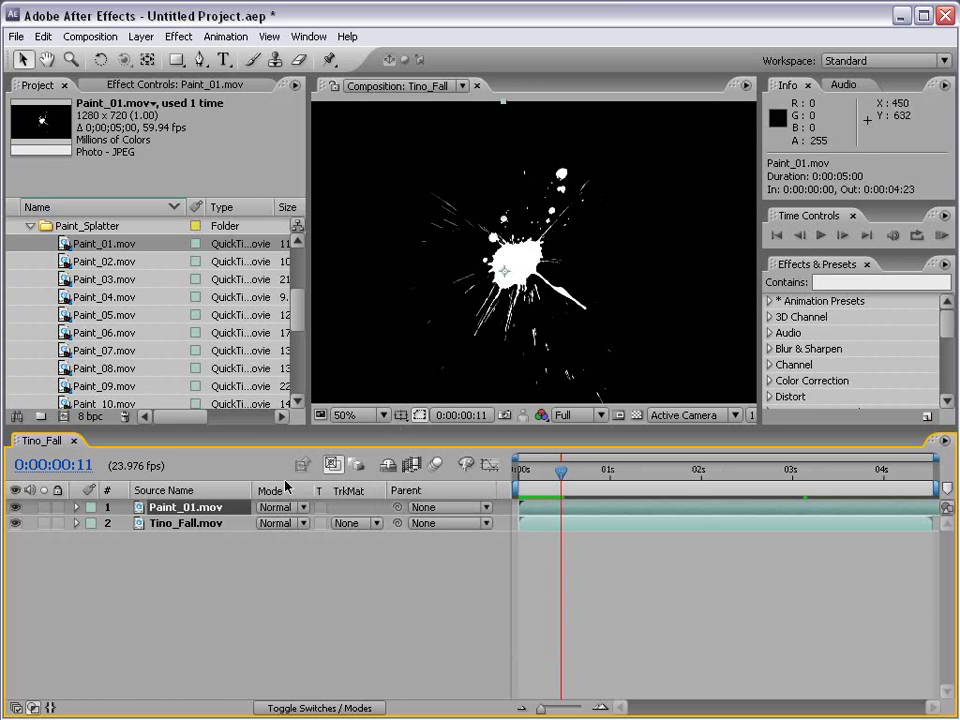
{"action": "key", "text": "F4"}
{"action": "key", "text": "F4"}
{"action": "left_click", "coordinate": [309, 708]}
{"action": "left_click", "coordinate": [309, 708]}
- Set the Paint_01.mov layer's blending mode to Multiply and preview the composite up to 0:00:01:03
{"action": "left_click", "coordinate": [270, 507]}
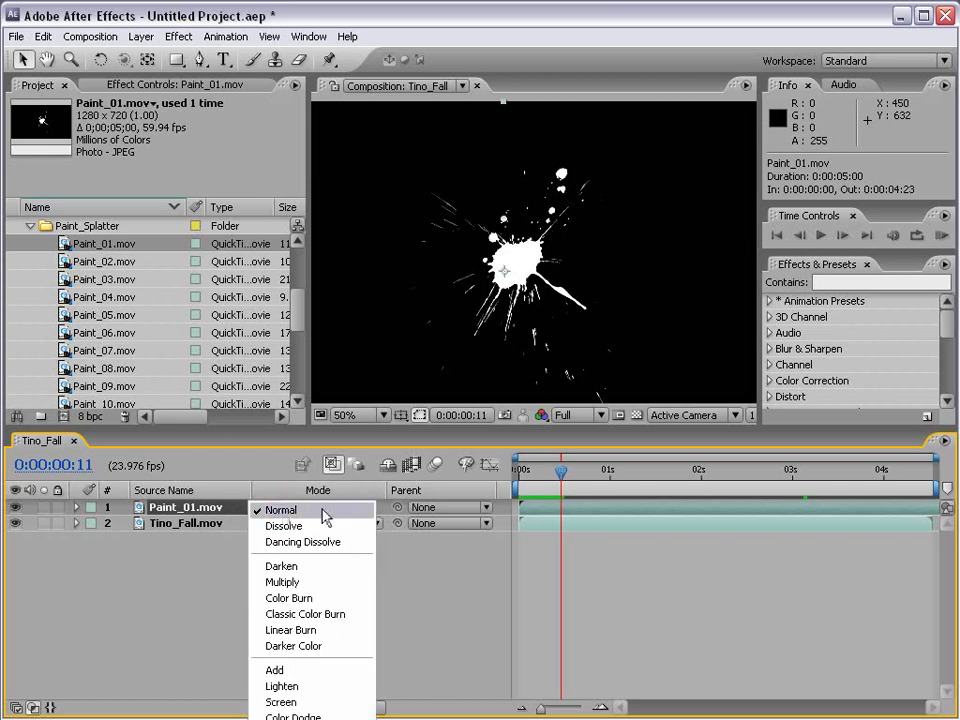
{"action": "left_click", "coordinate": [330, 583]}
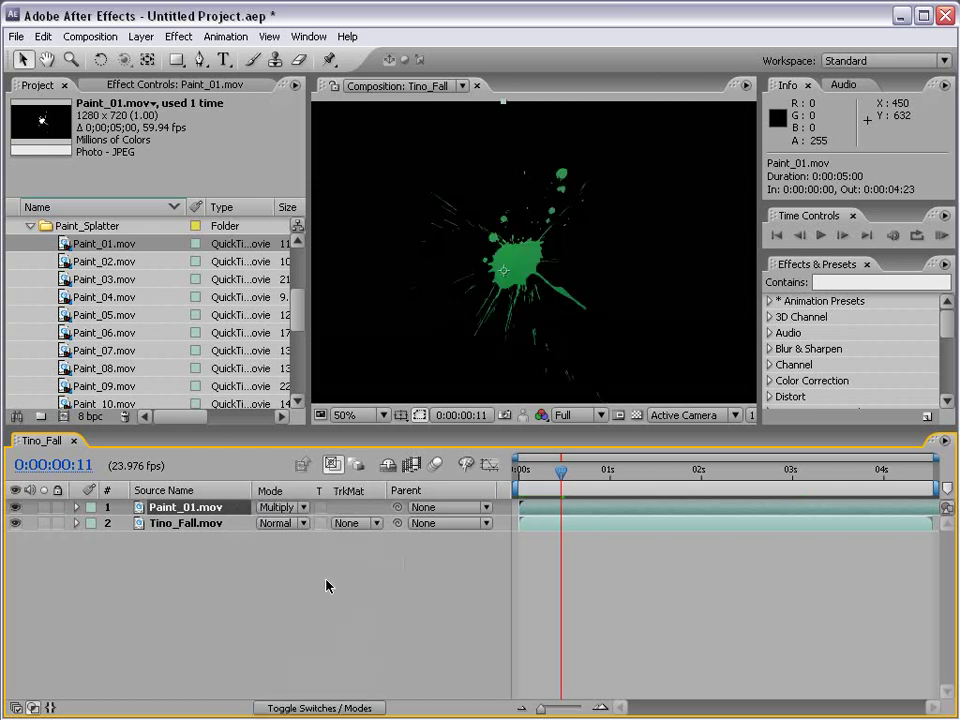
{"action": "mouse_move", "coordinate": [558, 472]}
{"action": "left_mouse_down"}
{"action": "mouse_move", "coordinate": [529, 489]}
{"action": "mouse_move", "coordinate": [752, 488]}
{"action": "mouse_move", "coordinate": [621, 483]}
{"action": "left_mouse_up"}
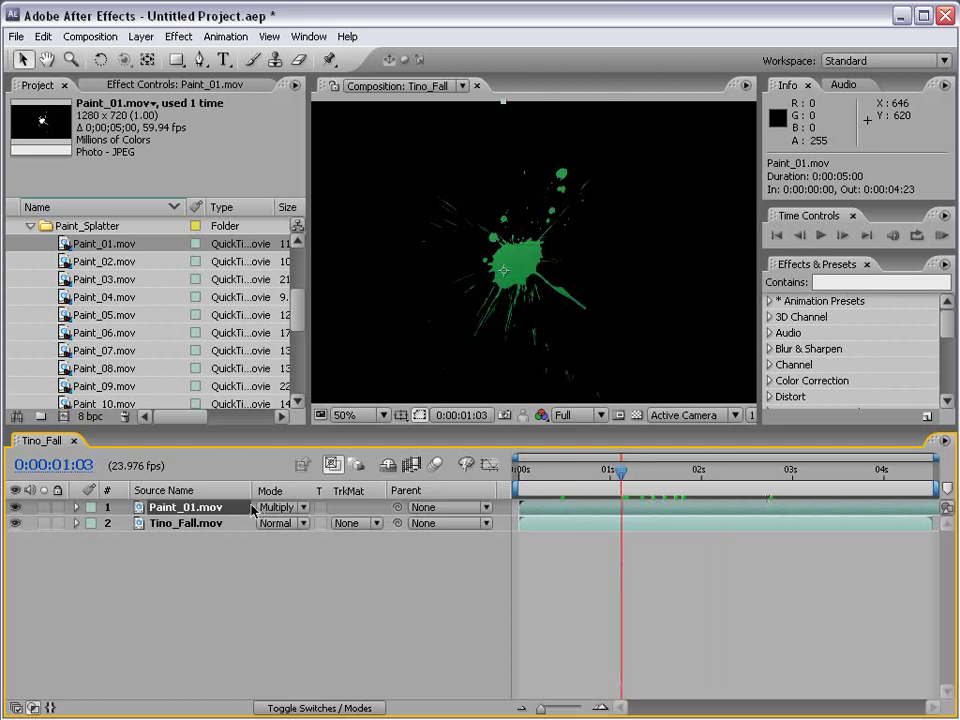
- Set the Paint_01.mov layer's blending mode to Screen and preview the splatter over the footage up to 0:00:02:07
{"action": "left_click", "coordinate": [280, 507]}
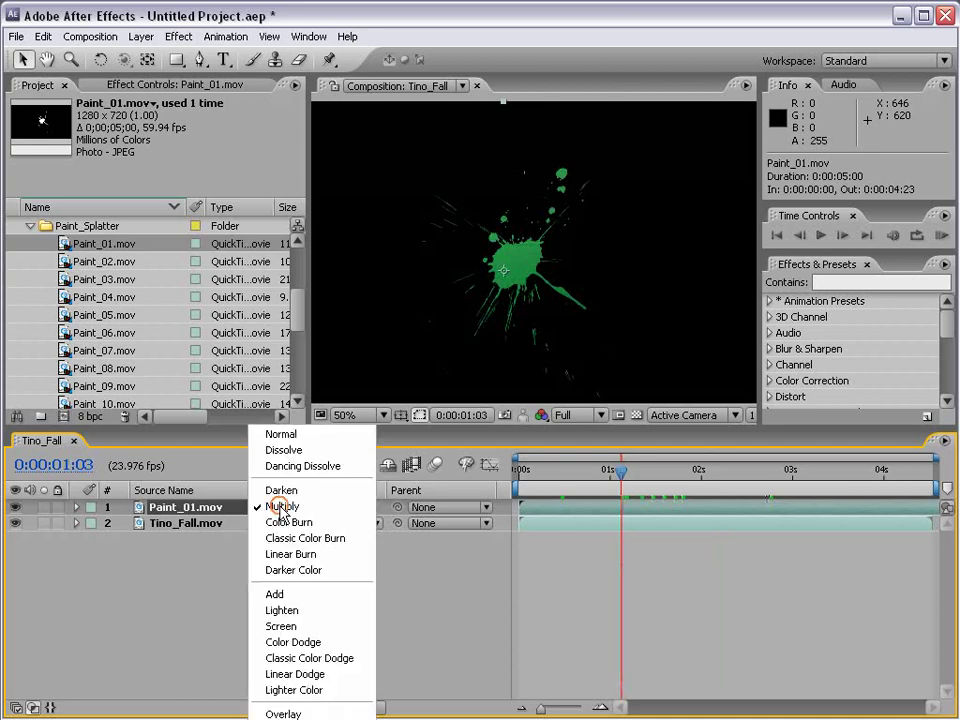
{"action": "left_click", "coordinate": [305, 628]}
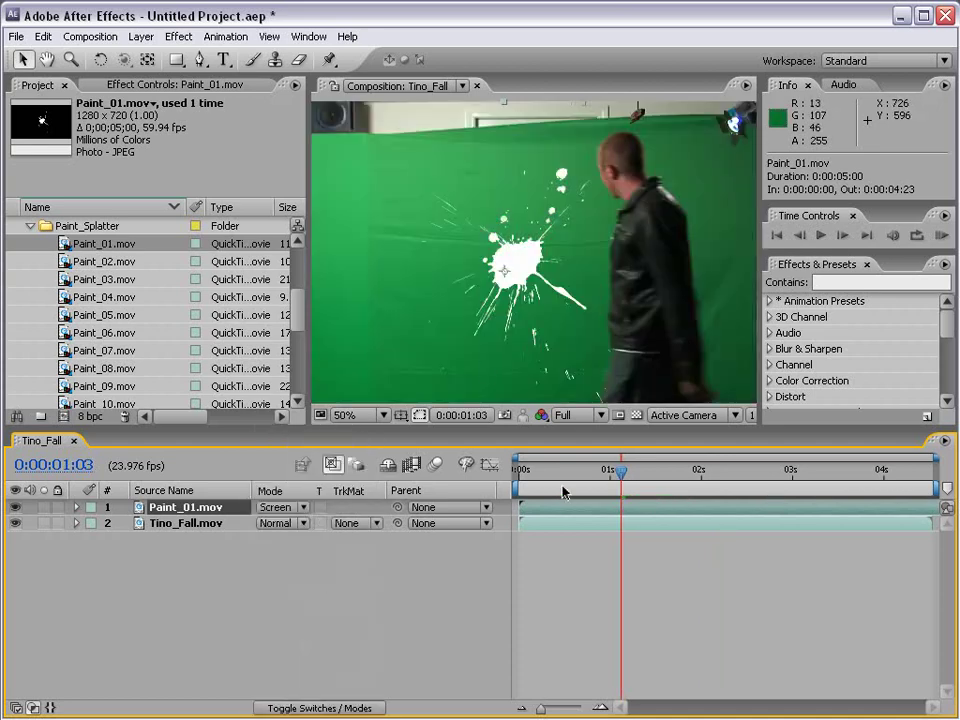
{"action": "left_click", "coordinate": [534, 474]}
{"action": "left_click_drag", "start_coordinate": [534, 474], "coordinate": [727, 474]}
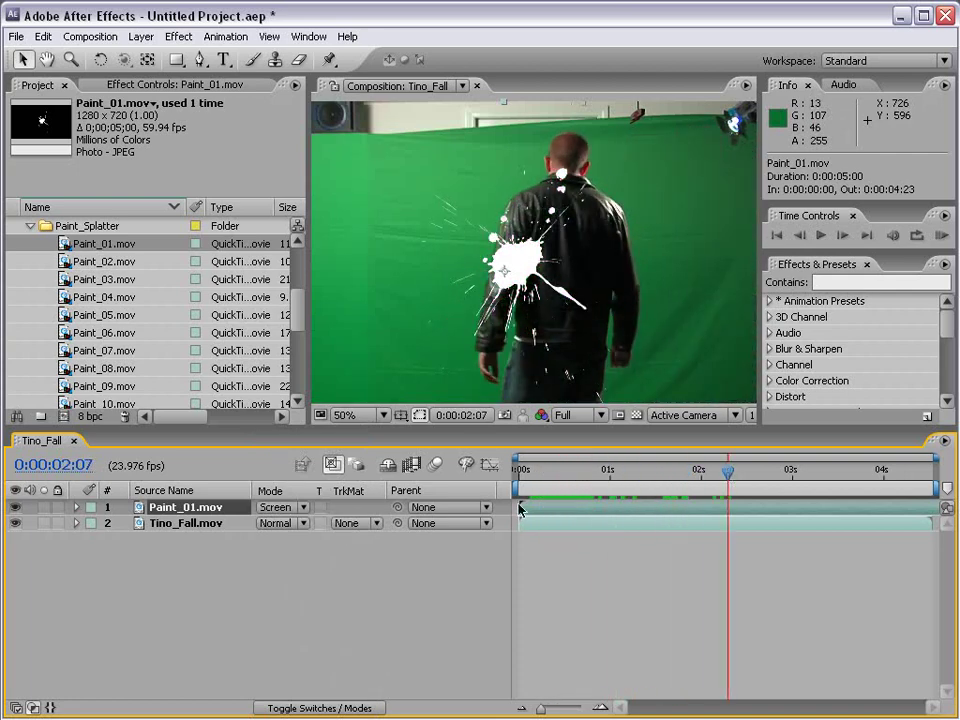
- Try the Color Burn and Linear Dodge blending modes on Paint_01.mov and return the layer to Normal
{"action": "key", "text": "shift+equal"}
{"action": "left_click", "coordinate": [280, 507]}
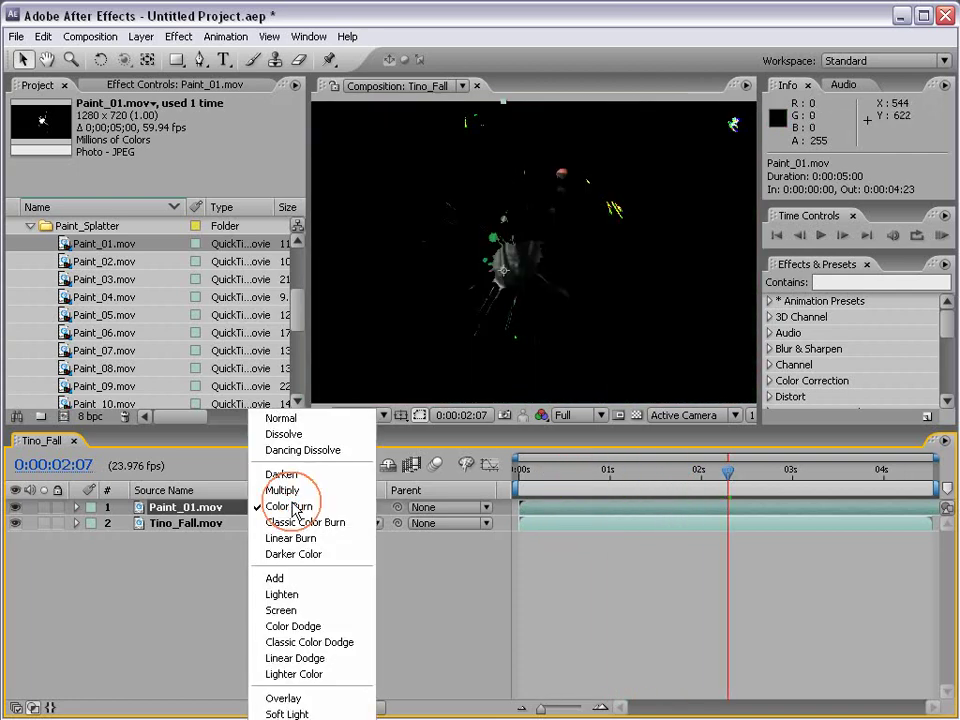
{"action": "left_click", "coordinate": [285, 658]}
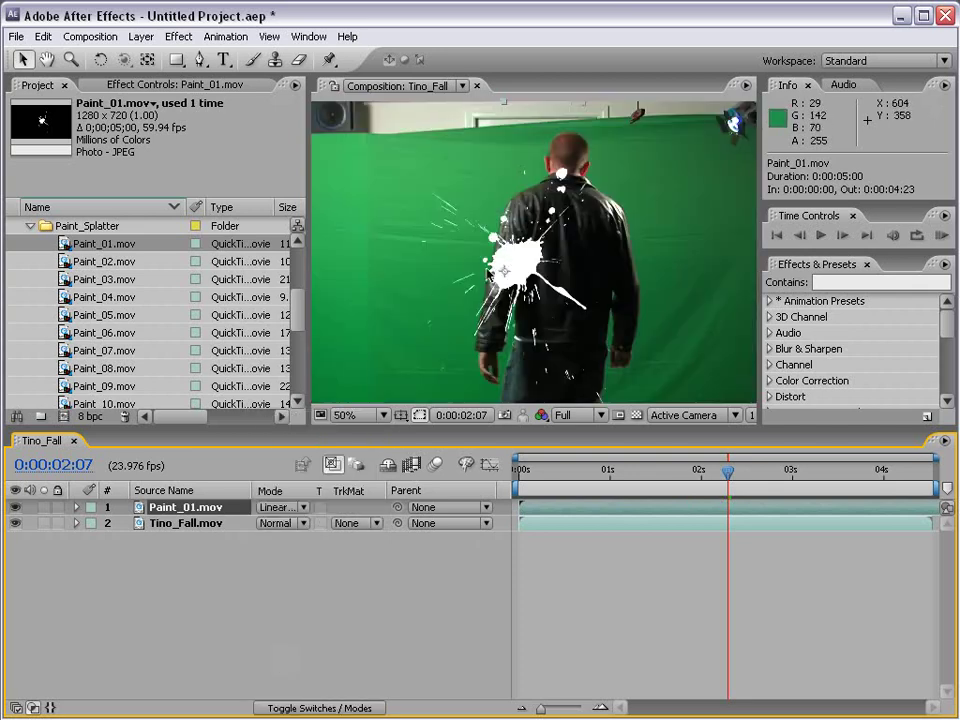
{"action": "left_click", "coordinate": [282, 507]}
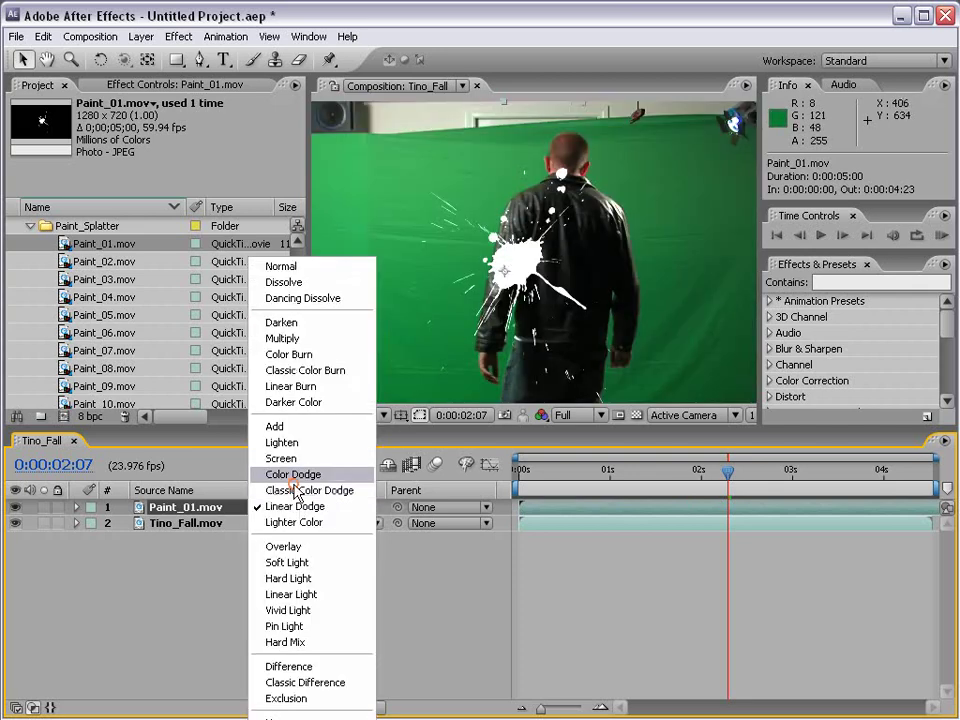
{"action": "left_click", "coordinate": [313, 268]}
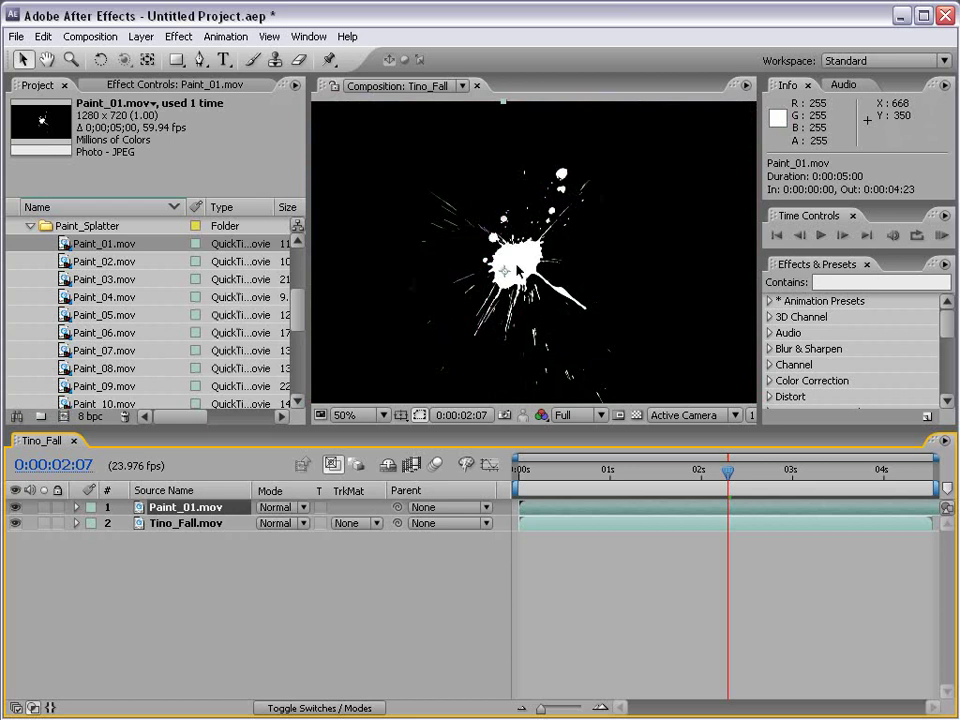
- Hide the Paint_01.mov layer and open the Low > Grayscale folder of Grungy_Textures in Riot_Gear_FX
{"action": "left_click", "coordinate": [30, 226]}
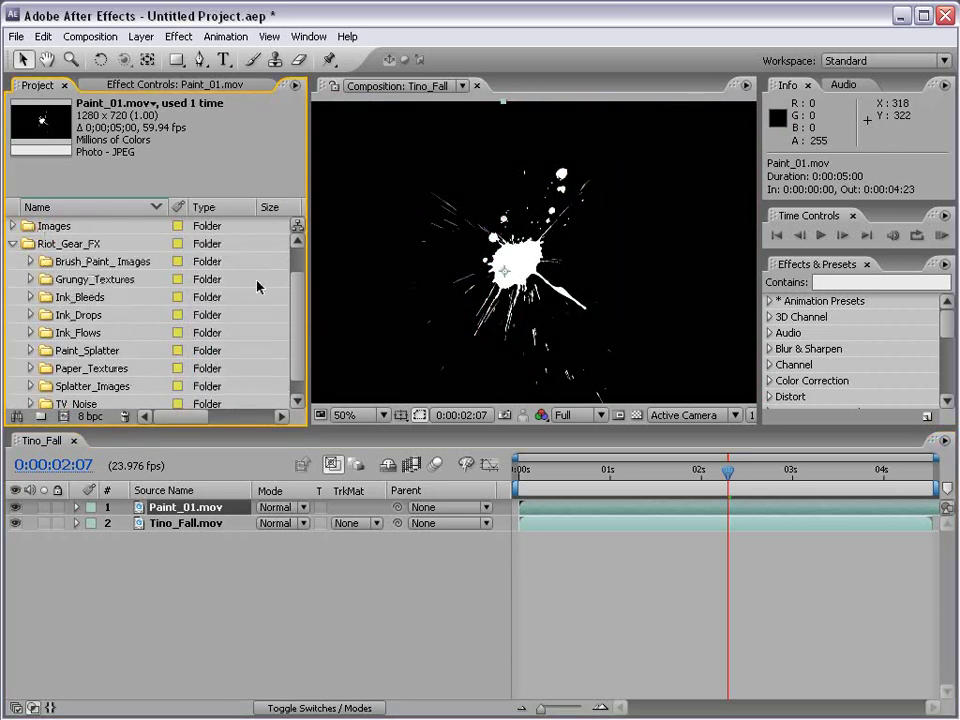
{"action": "left_click", "coordinate": [16, 508]}
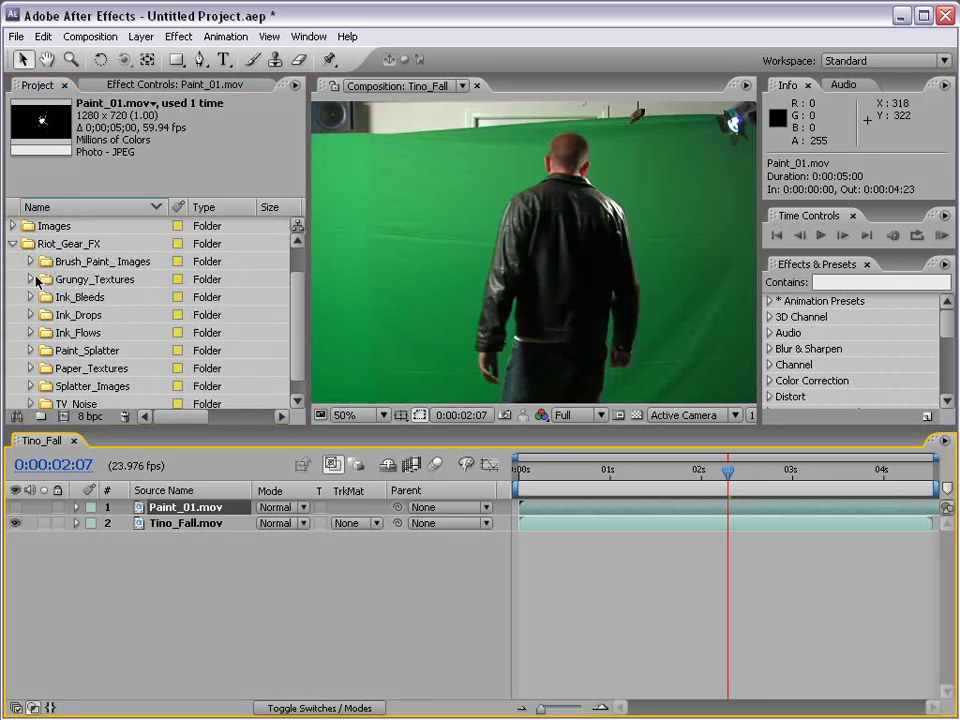
{"action": "left_click", "coordinate": [31, 280]}
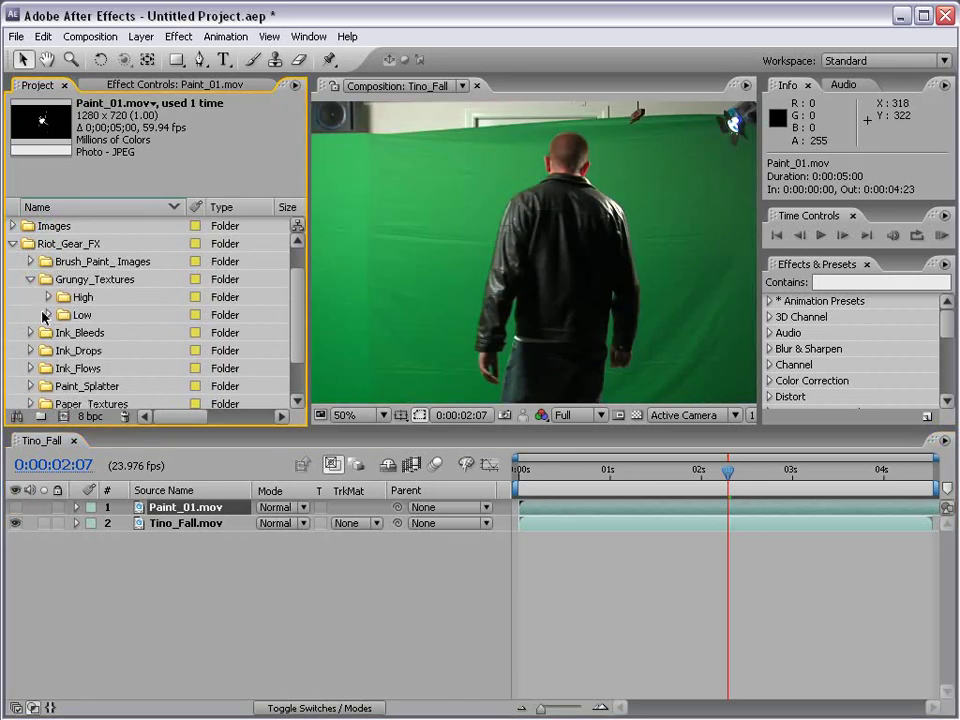
{"action": "left_click", "coordinate": [48, 315]}
{"action": "left_click", "coordinate": [63, 352]}
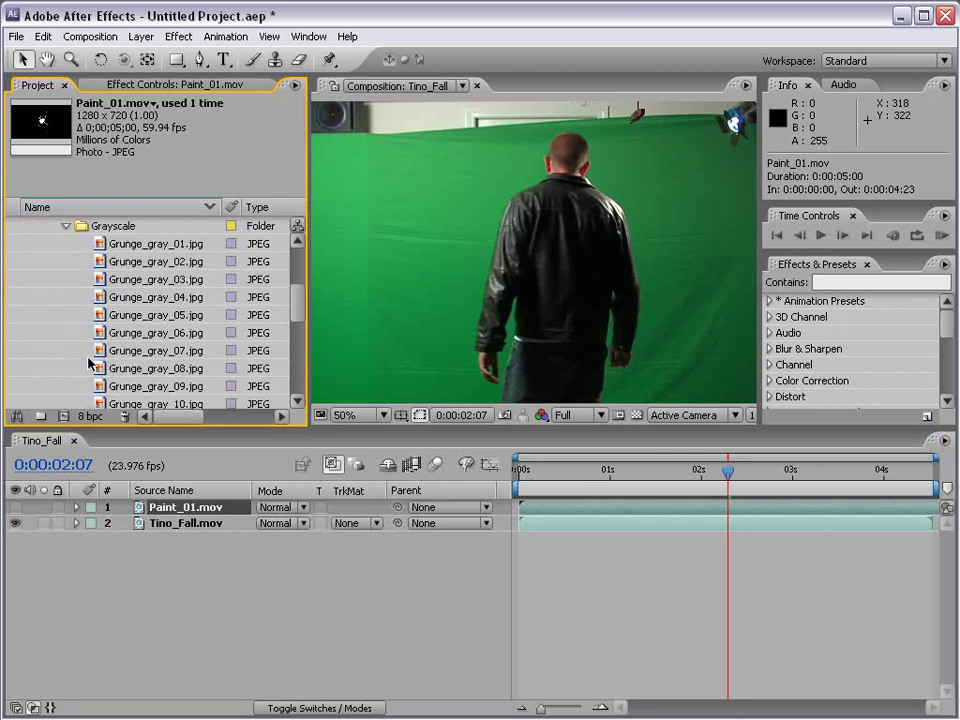
- Add Grunge_gray_06.jpg above the other layers and position it at about 676, 362.5 over the footage
{"action": "left_click_drag", "start_coordinate": [140, 332], "coordinate": [548, 297]}
{"action": "key", "text": "comma"}
{"action": "key", "text": "period"}
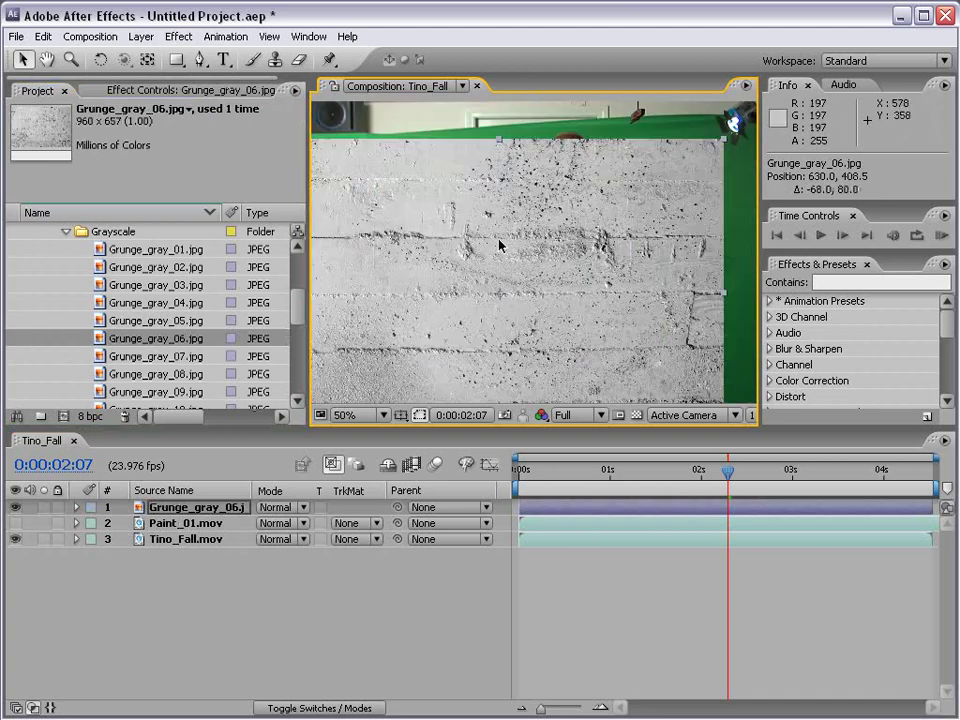
{"action": "left_click_drag", "start_coordinate": [499, 242], "coordinate": [522, 219]}
- Set the Grunge_gray_06.jpg layer to Multiply, move it to about 692, 308.5 and examine the texture over the footage
{"action": "left_click", "coordinate": [282, 509]}
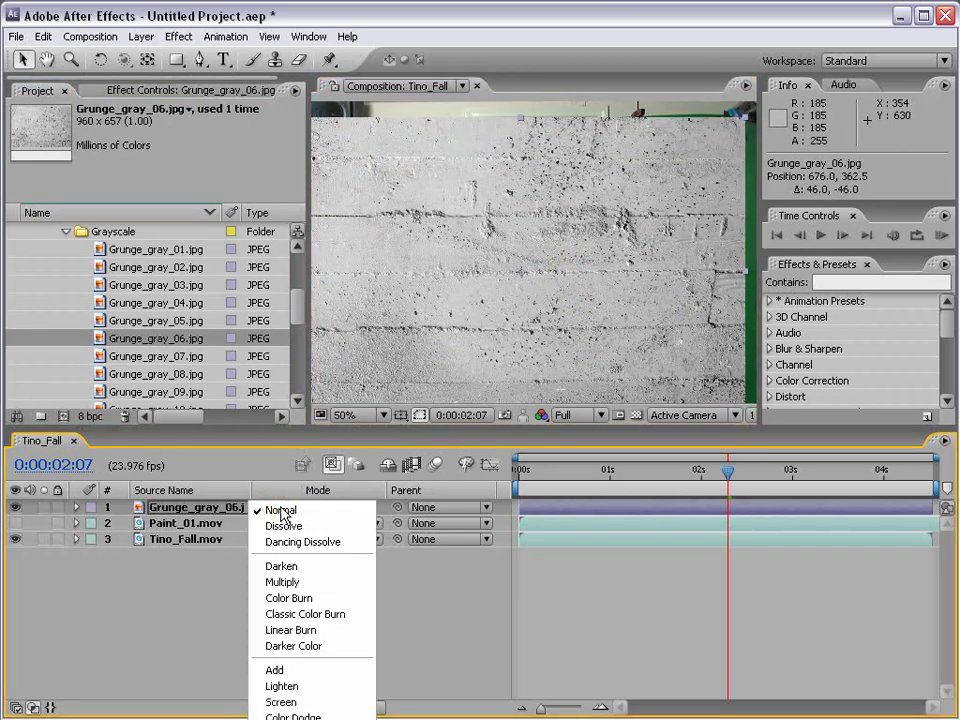
{"action": "left_click", "coordinate": [310, 581]}
{"action": "left_click_drag", "start_coordinate": [577, 283], "coordinate": [585, 256]}
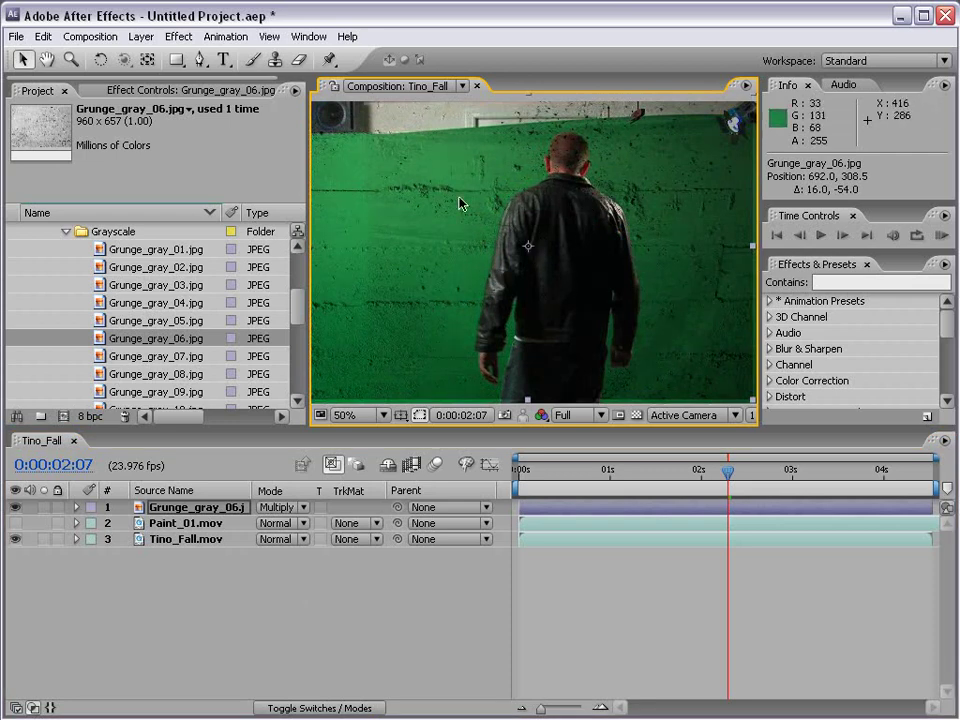
{"action": "key", "text": "period"}
{"action": "key", "text": "comma"}
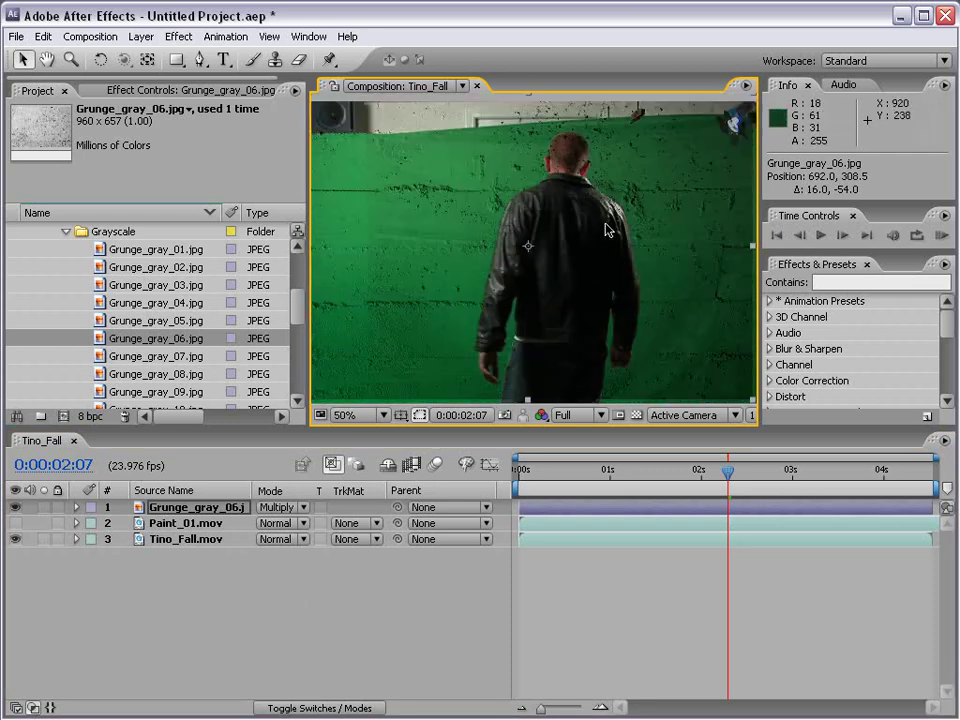
- Set the Grunge_gray_06.jpg layer to Screen, move it to about 700, 350.5 and inspect the lightened texture
{"action": "left_click", "coordinate": [276, 507]}
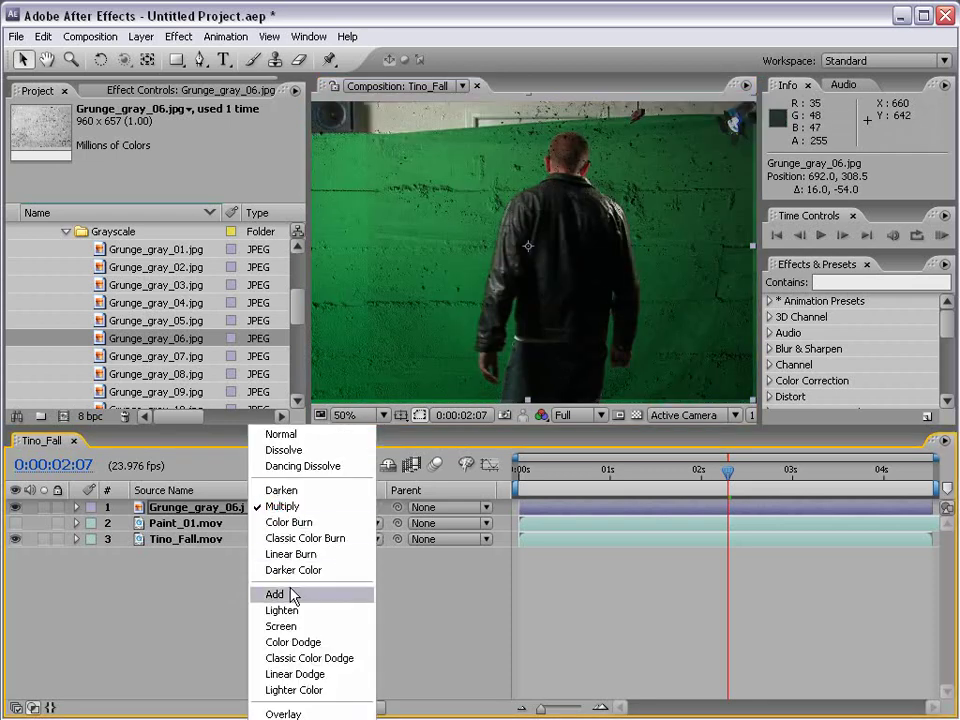
{"action": "left_click", "coordinate": [300, 566]}
{"action": "left_click_drag", "start_coordinate": [577, 221], "coordinate": [581, 242]}
{"action": "key", "text": "period"}
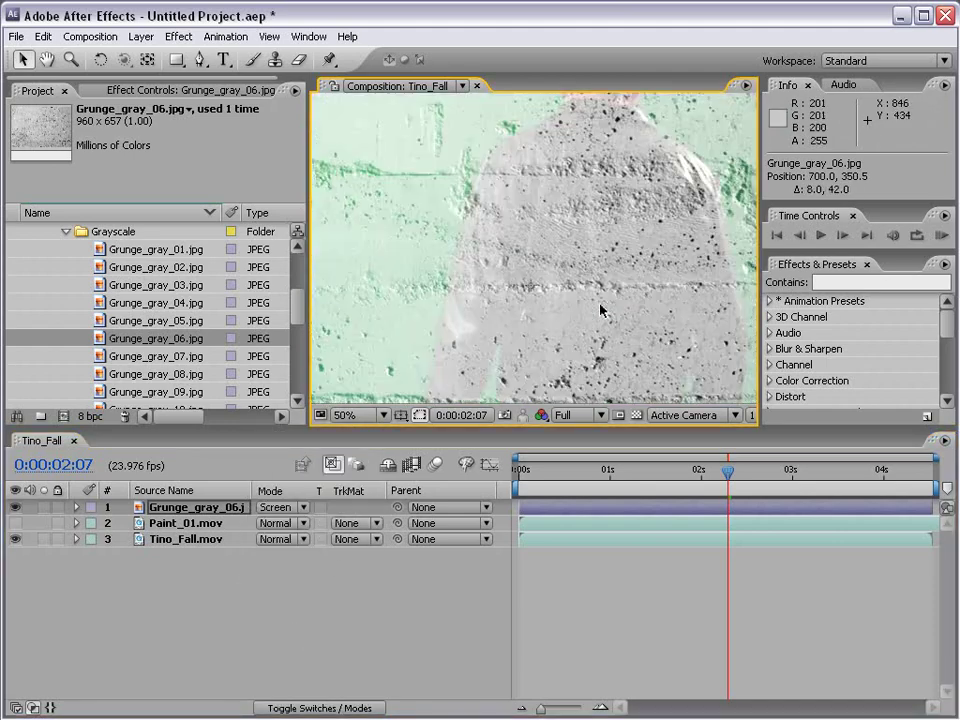
{"action": "key", "text": "comma"}
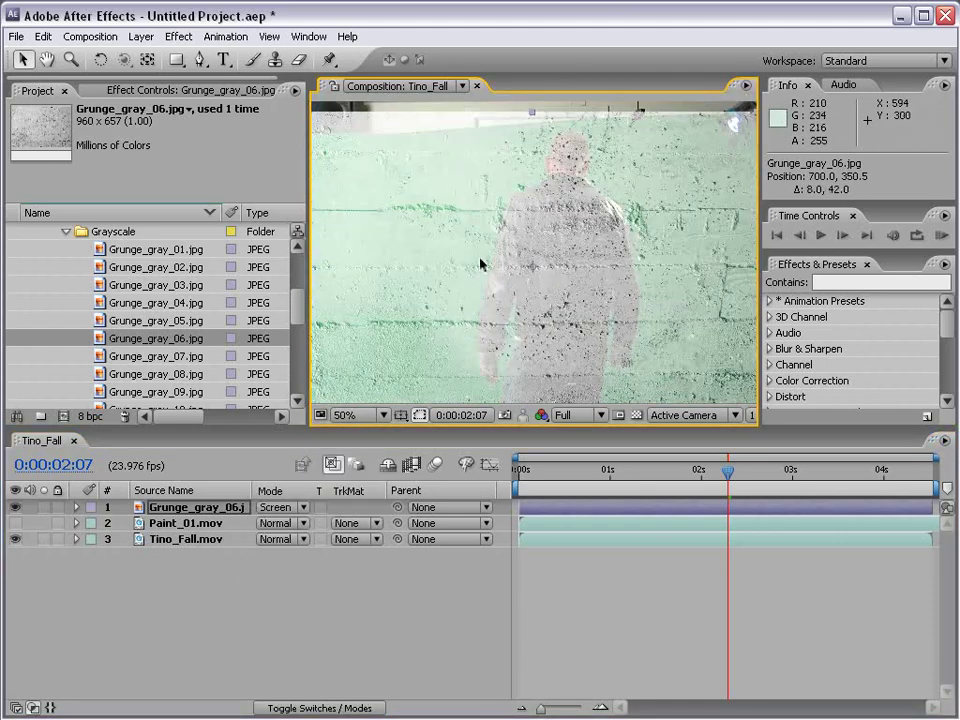
- Set the Grunge_gray_06.jpg layer's blending mode to Overlay and inspect the result over the footage
{"action": "left_click", "coordinate": [288, 513]}
{"action": "left_click", "coordinate": [288, 513]}
{"action": "left_click", "coordinate": [350, 597]}
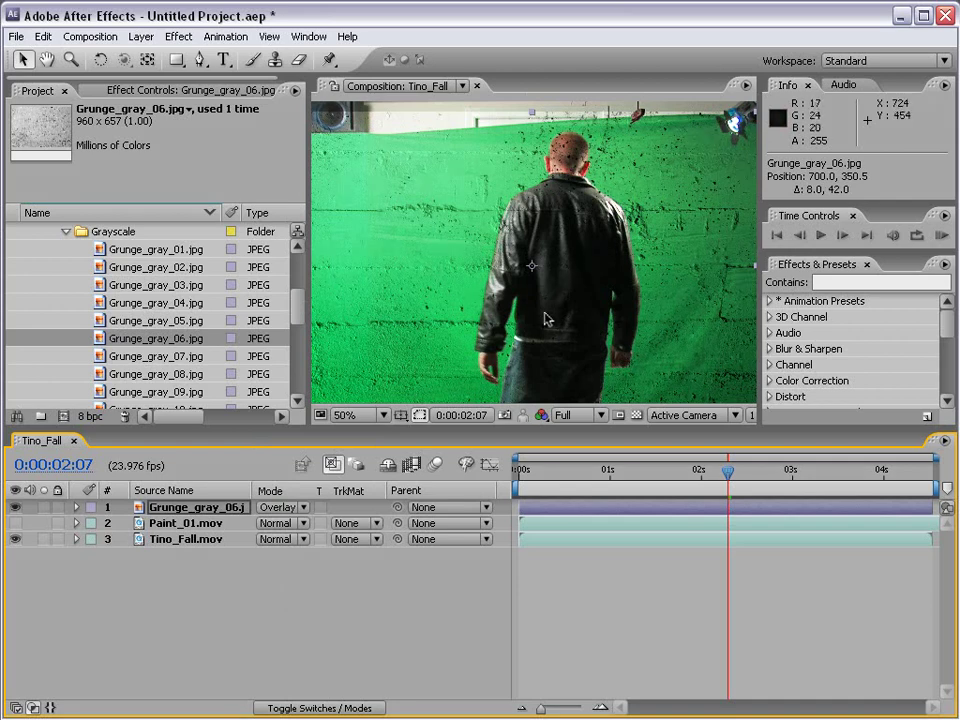
{"action": "key", "text": "comma"}
{"action": "key", "text": "period"}
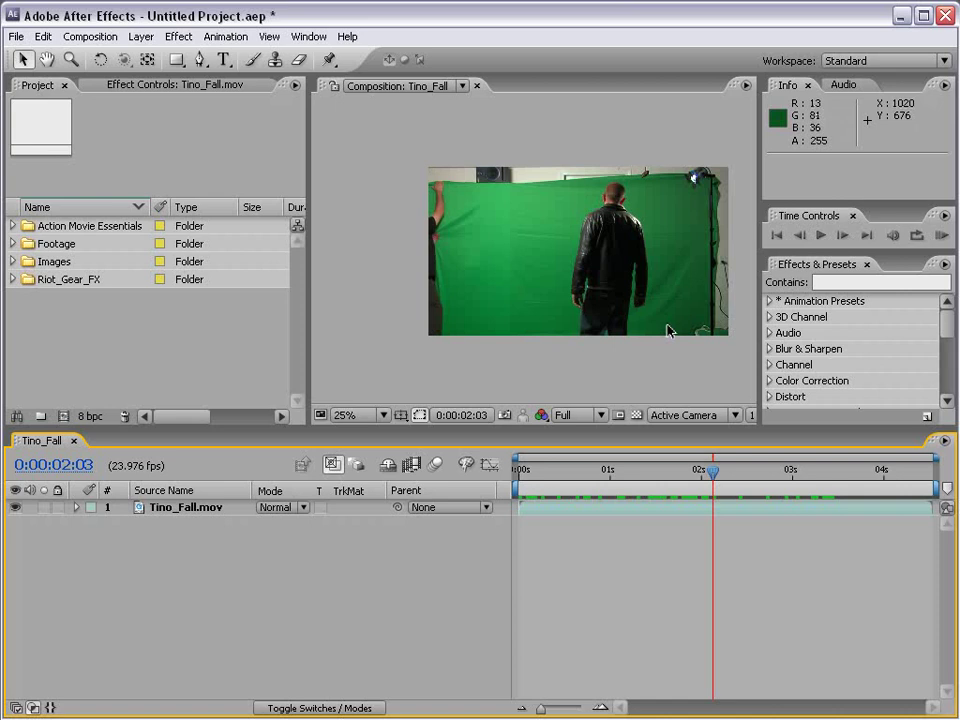
- Add Drop_01.mov from the Riot_Gear_FX Ink_Drops folder above Tino_Fall.mov, centred, and shift its start to -0:00:07:09
{"action": "left_click", "coordinate": [636, 415]}
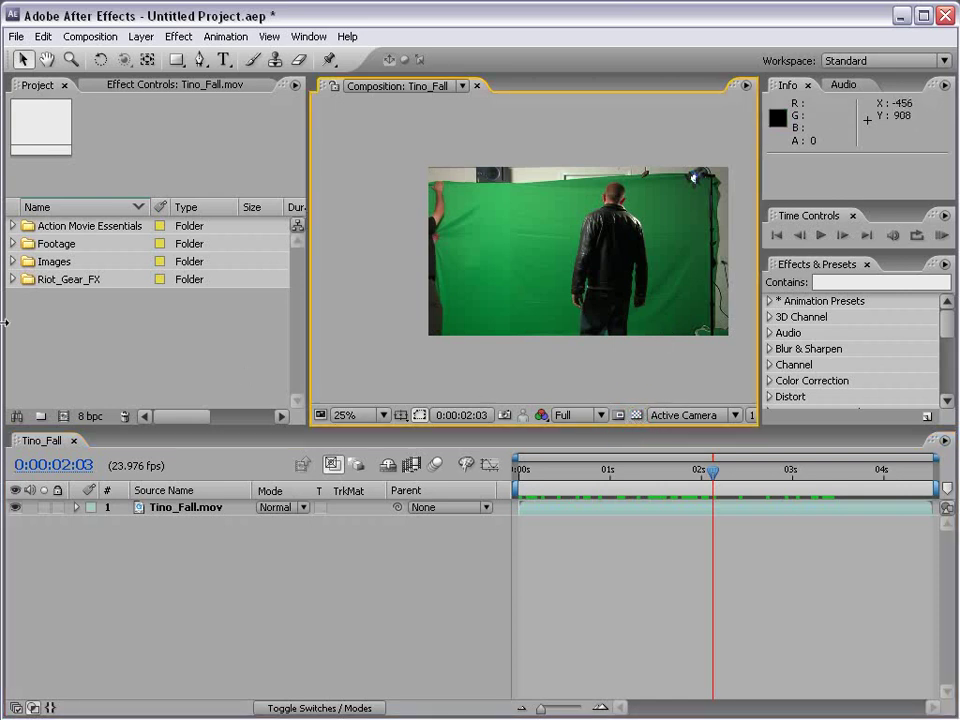
{"action": "left_click", "coordinate": [12, 281]}
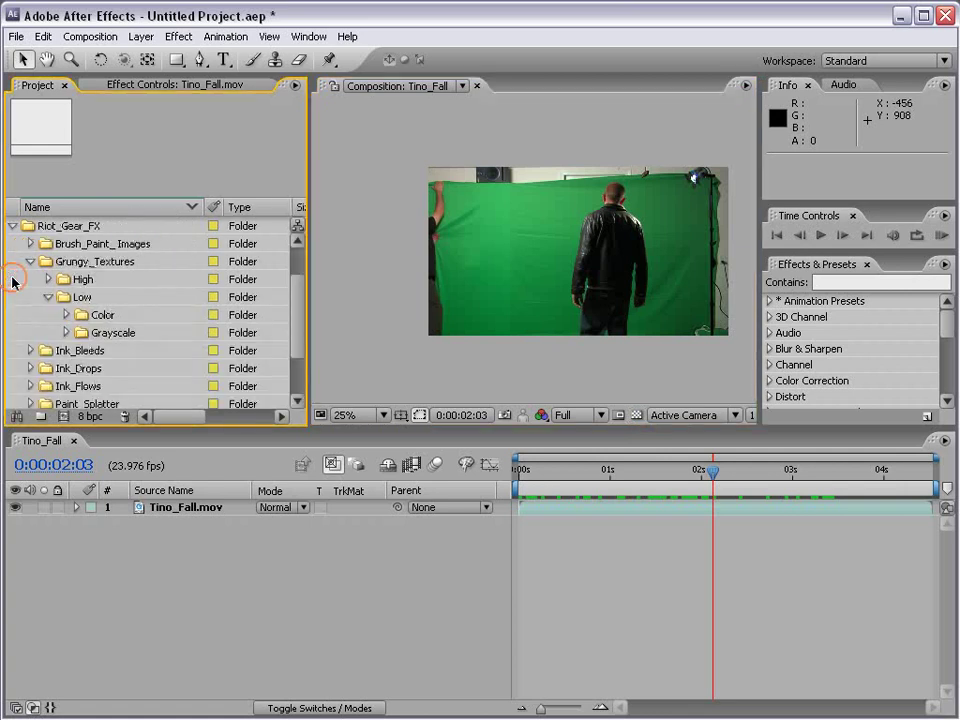
{"action": "left_click", "coordinate": [31, 261]}
{"action": "scroll", "coordinate": [32, 315], "scroll_direction": "up", "scroll_amount": 1}
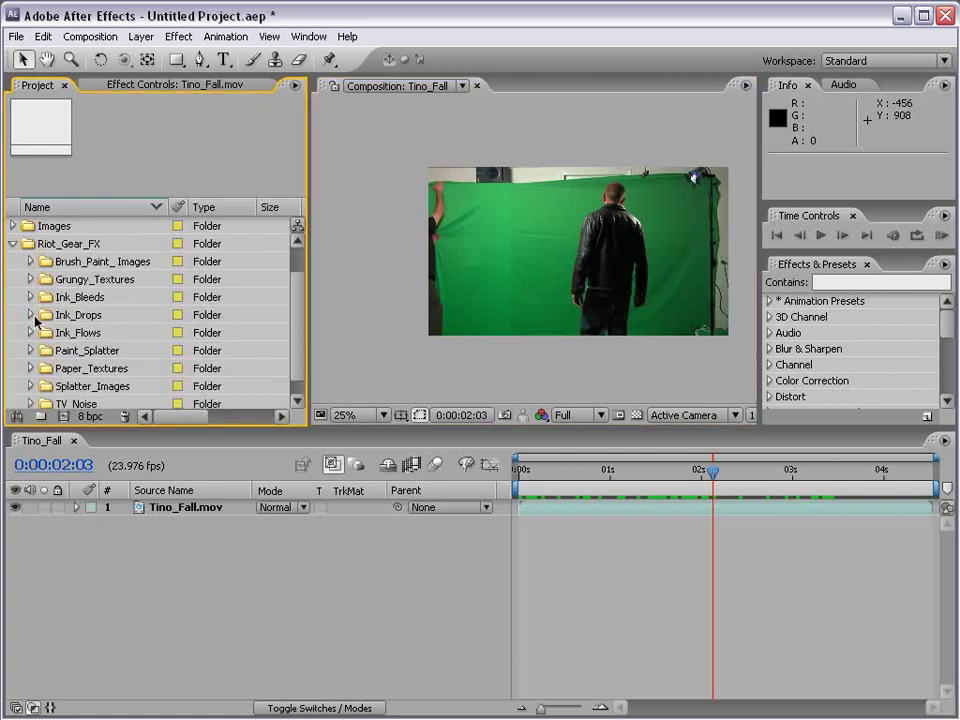
{"action": "left_click", "coordinate": [27, 315]}
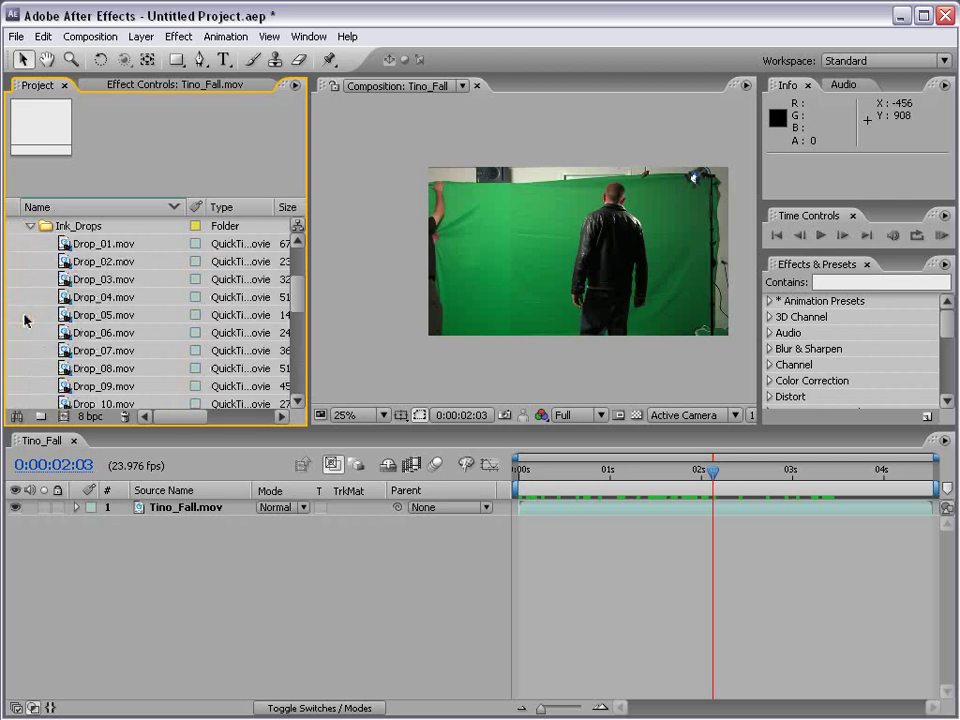
{"action": "left_click_drag", "start_coordinate": [63, 245], "coordinate": [576, 252]}
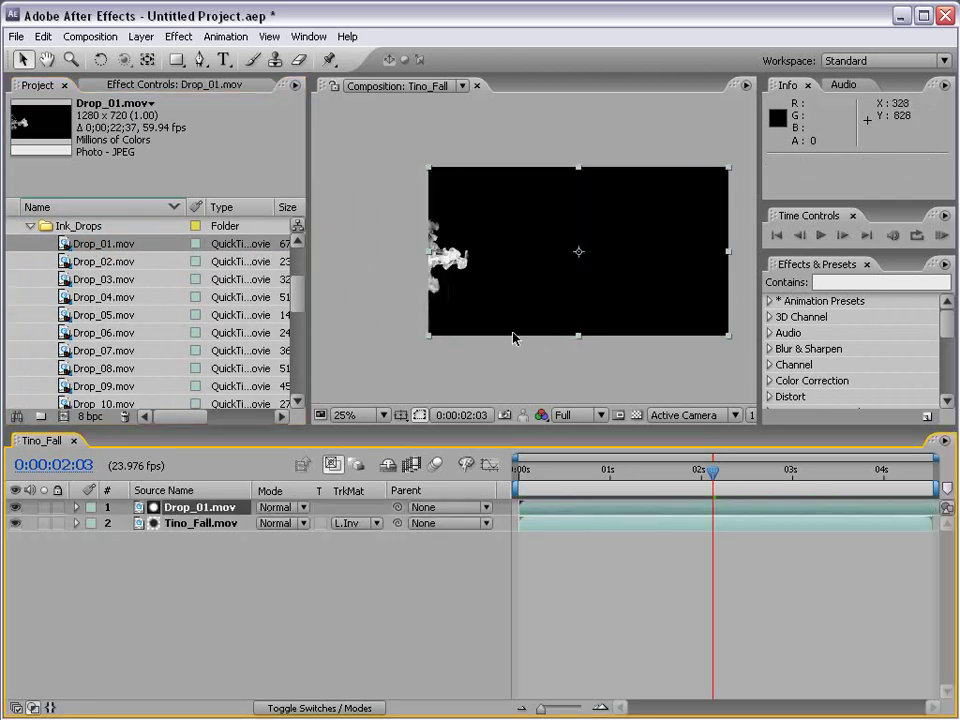
{"action": "left_click_drag", "start_coordinate": [785, 505], "coordinate": [155, 507]}
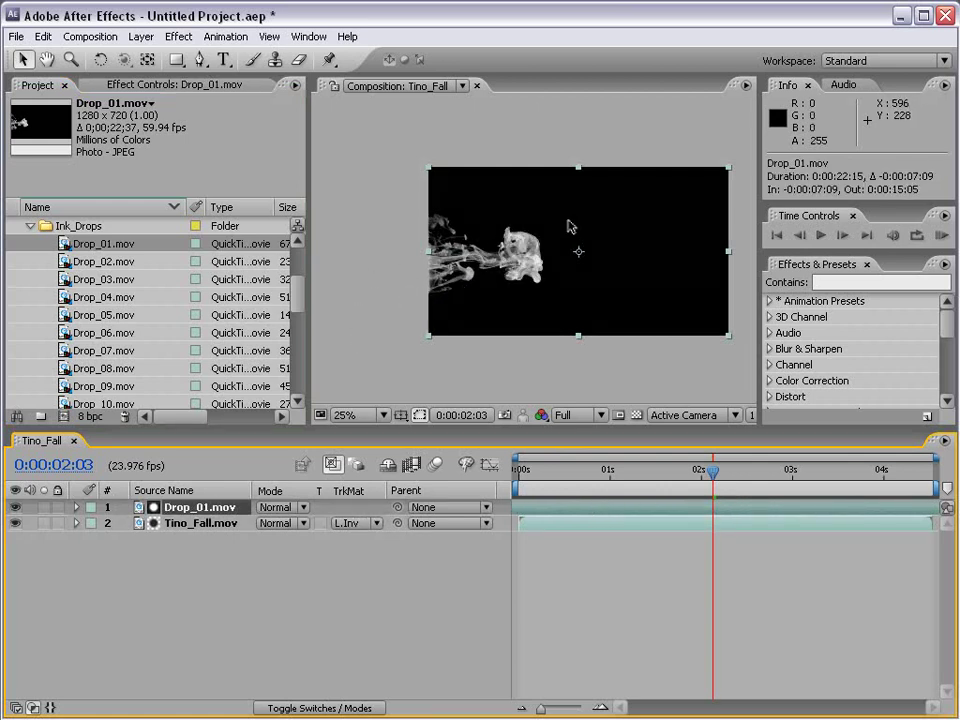
- Set the Tino_Fall.mov layer's track matte to None
{"action": "scroll", "coordinate": [537, 250], "scroll_direction": "up", "scroll_amount": 1}
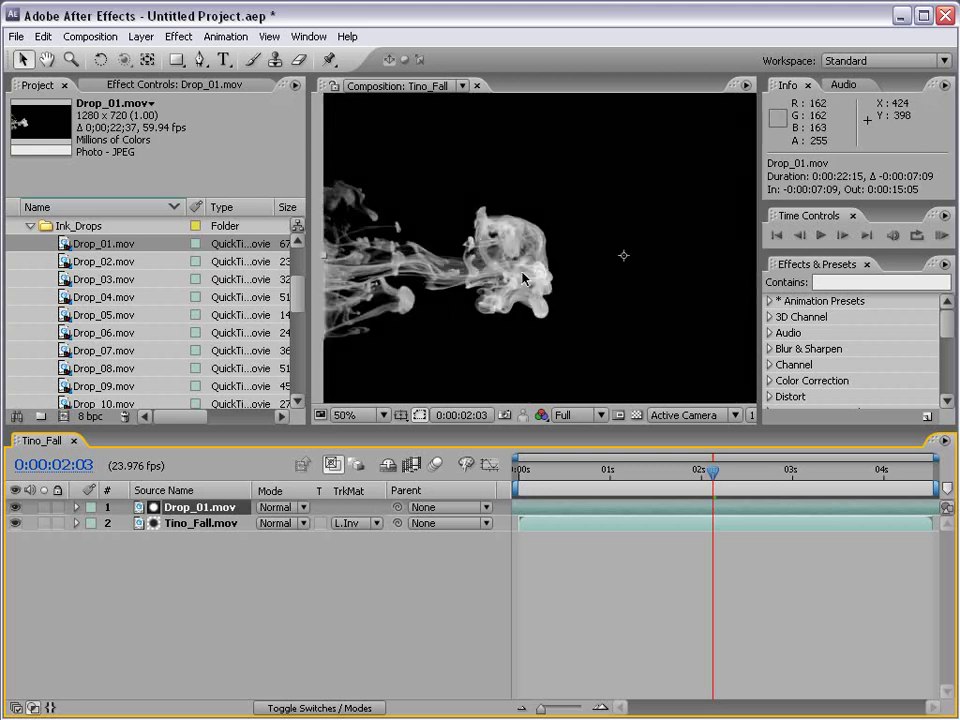
{"action": "left_click", "coordinate": [193, 523]}
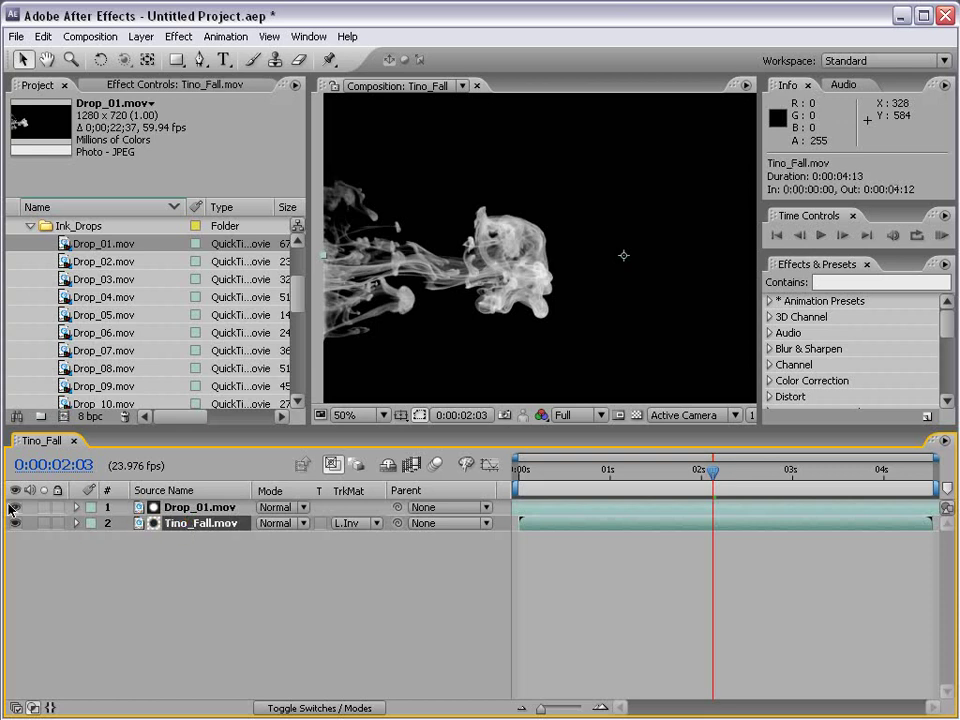
{"action": "left_click", "coordinate": [349, 523]}
{"action": "left_click", "coordinate": [360, 449]}
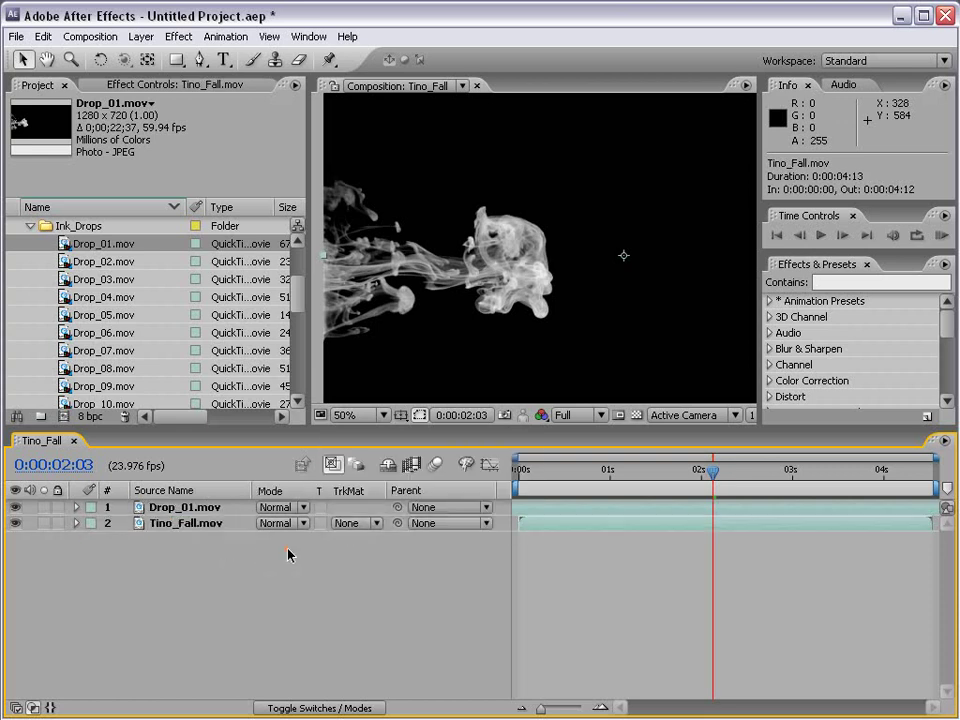
- Set the Tino_Fall.mov layer's track matte to Luma Matte "Drop_01.mov"
{"action": "left_click", "coordinate": [354, 524]}
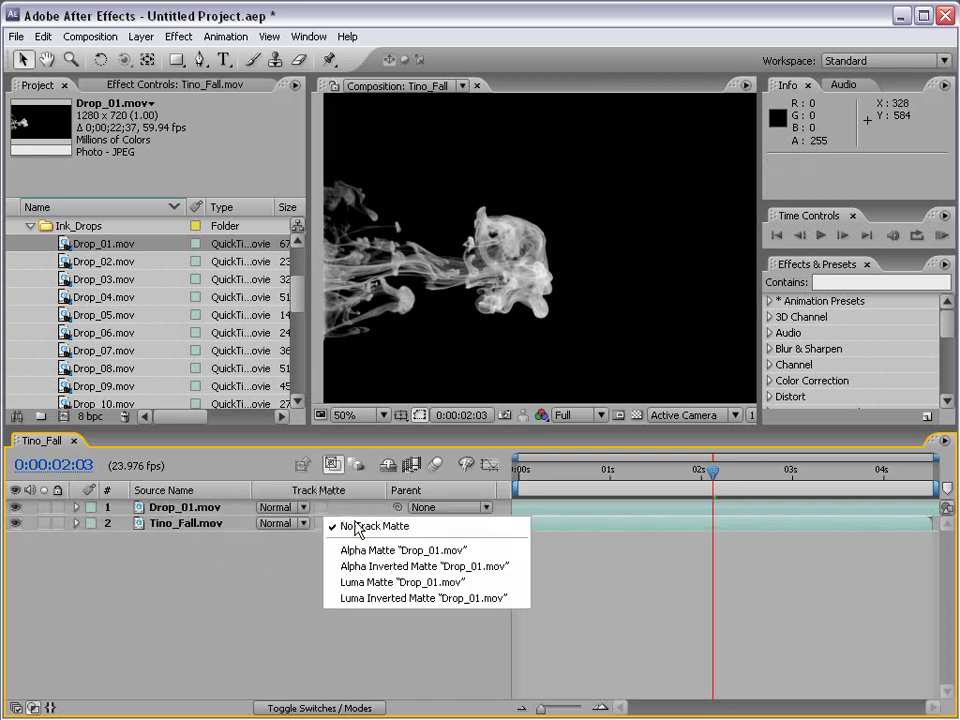
{"action": "left_click", "coordinate": [167, 508]}
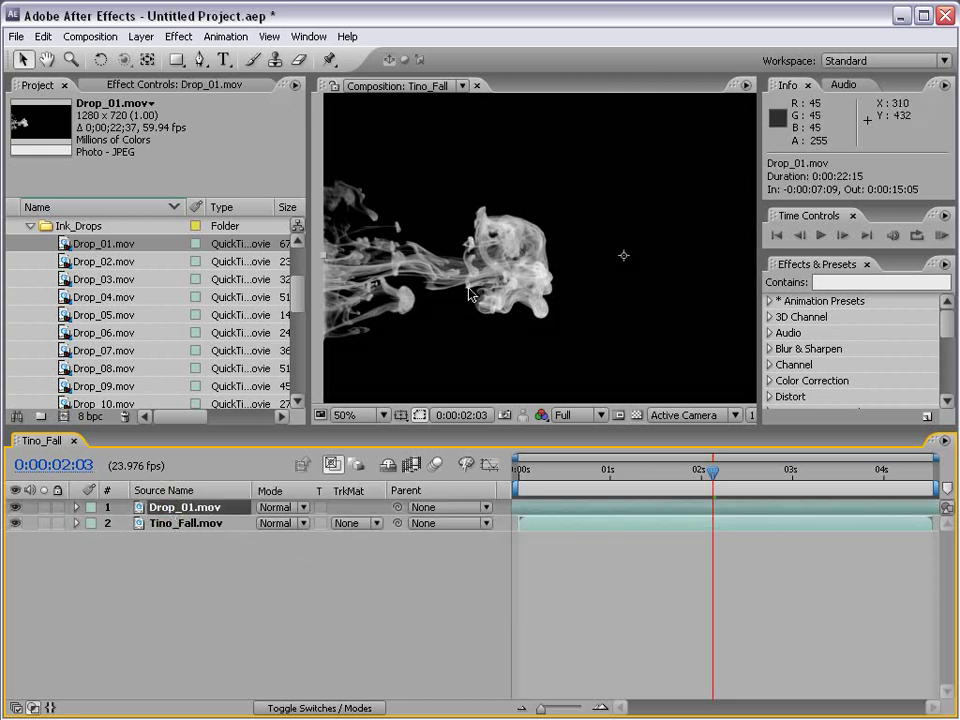
{"action": "left_click", "coordinate": [176, 524]}
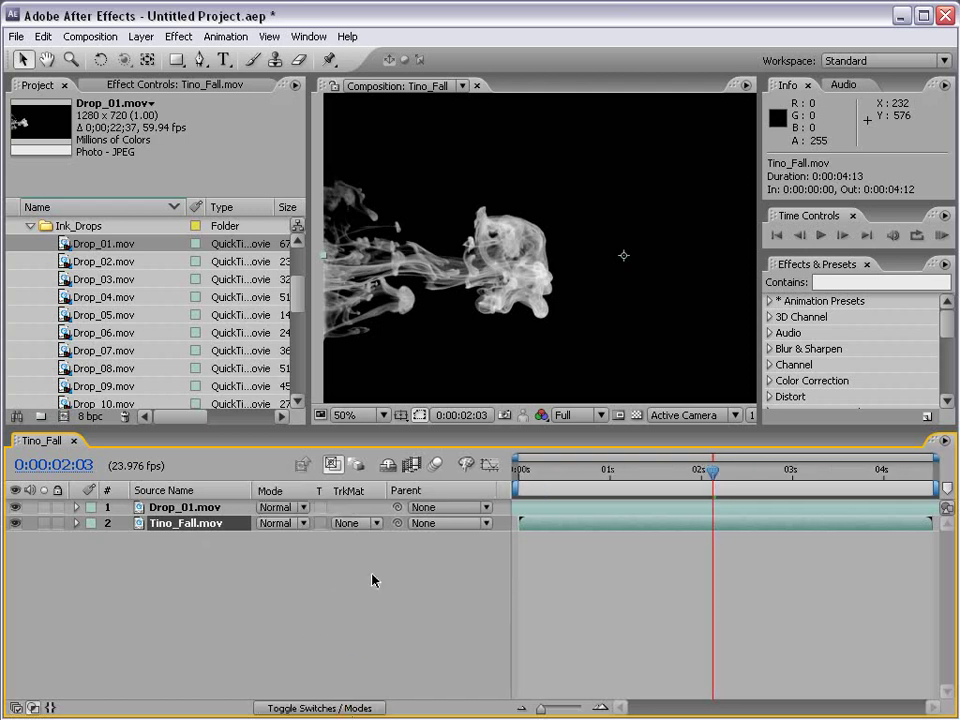
{"action": "left_click", "coordinate": [348, 524]}
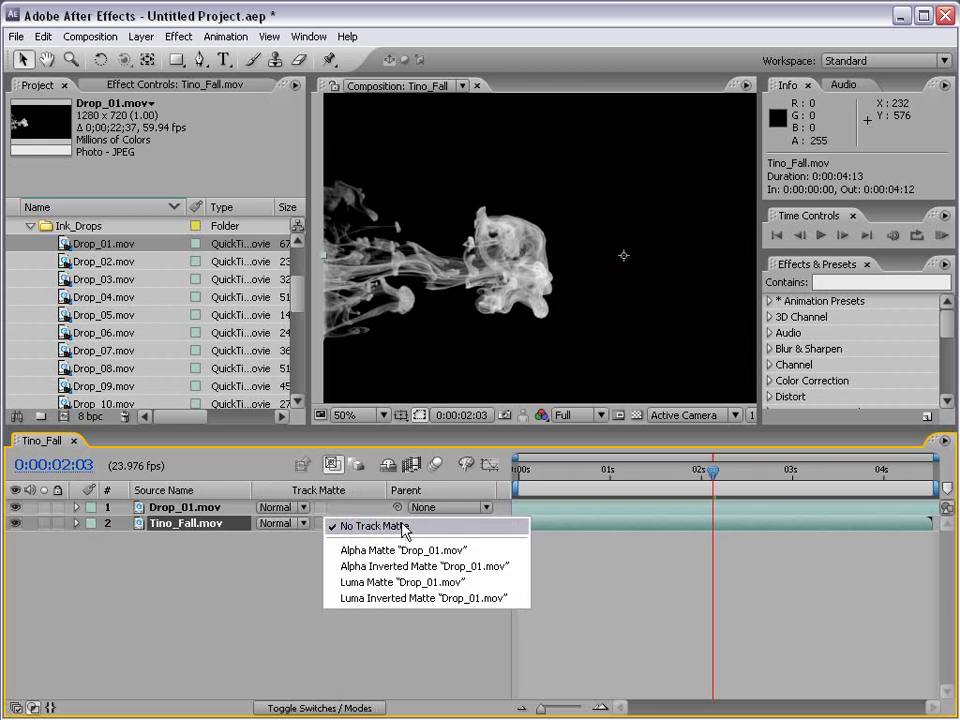
{"action": "left_click", "coordinate": [433, 583]}
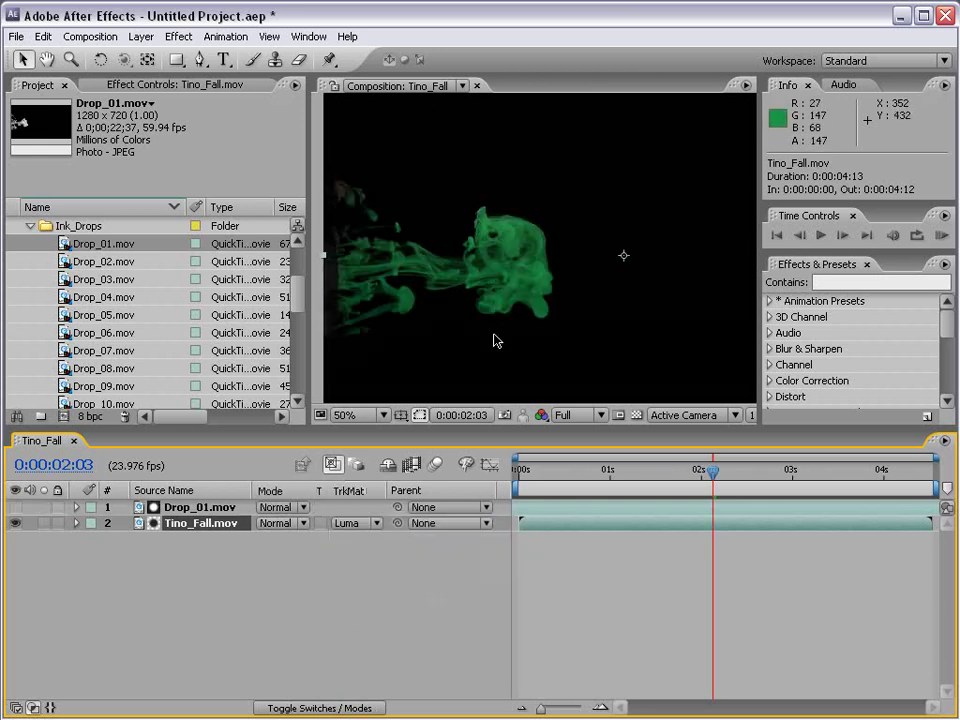
- Turn on the transparency grid and compare the visible Drop_01.mov matte with the cut-out footage
{"action": "left_click", "coordinate": [637, 415]}
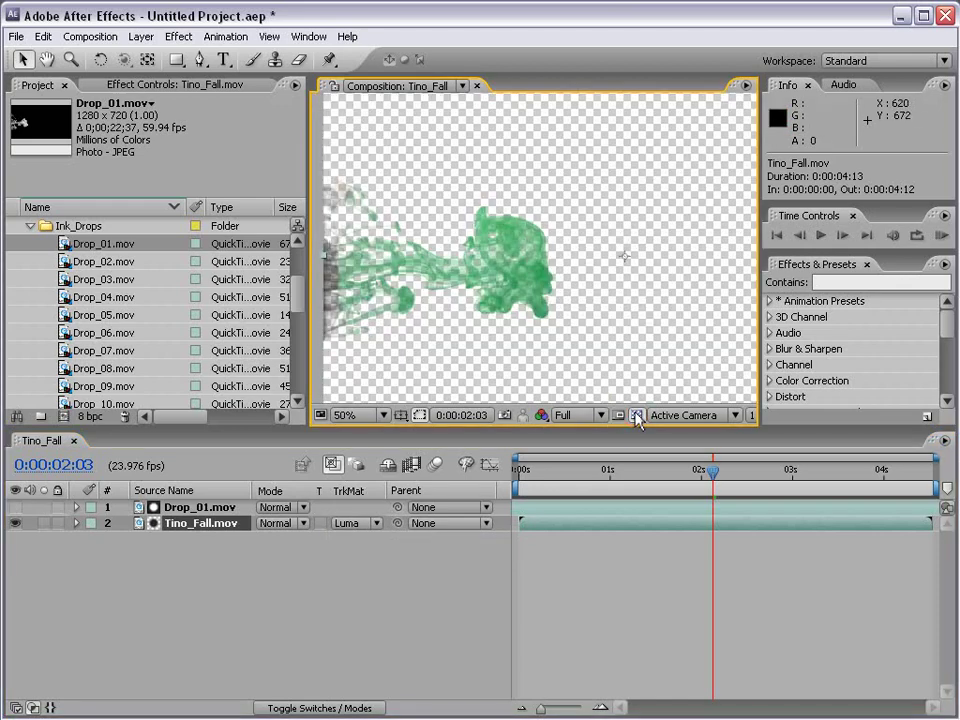
{"action": "left_click", "coordinate": [15, 507]}
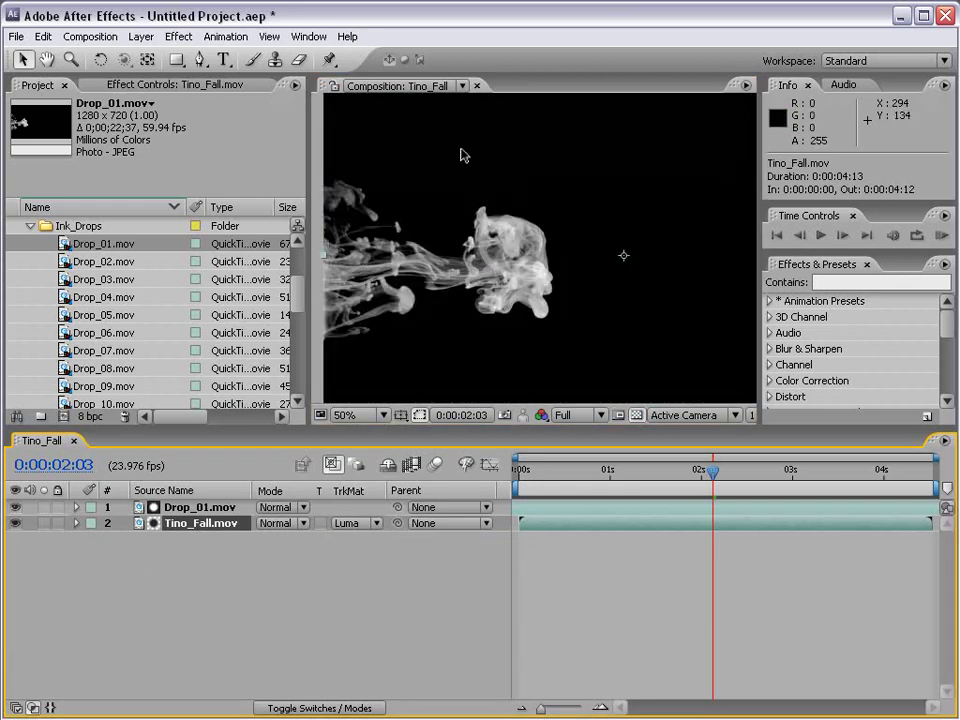
{"action": "left_click", "coordinate": [14, 508]}
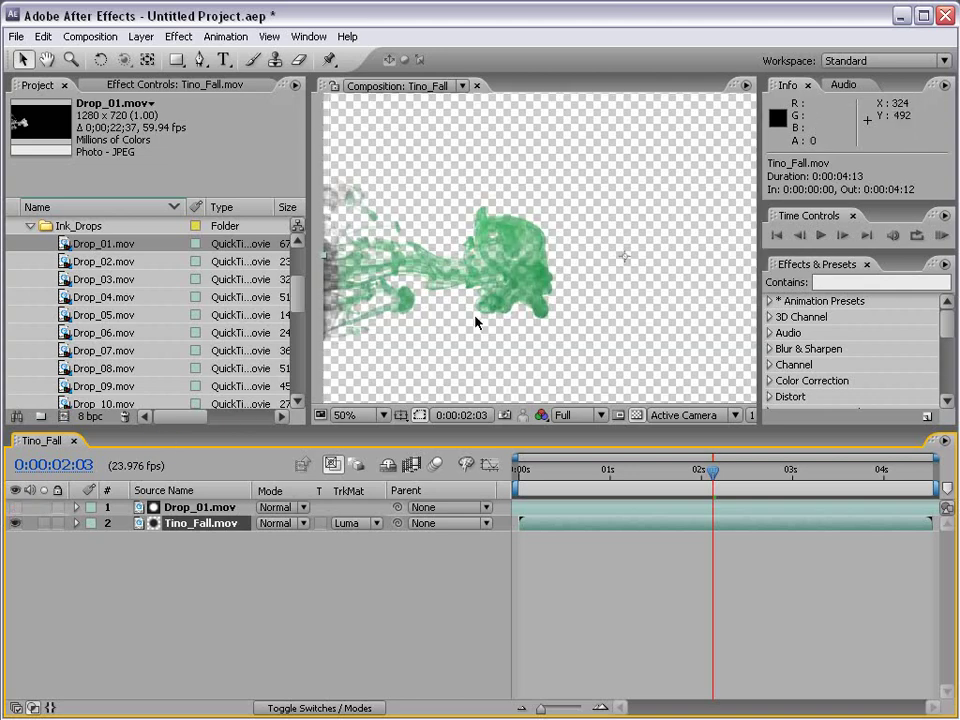
- Apply Curves to Drop_01.mov, pull the RGB curve up steeply so the ink turns solid white, and compare the matte with the effect off
{"action": "left_click", "coordinate": [15, 507]}
{"action": "left_click", "coordinate": [200, 507]}
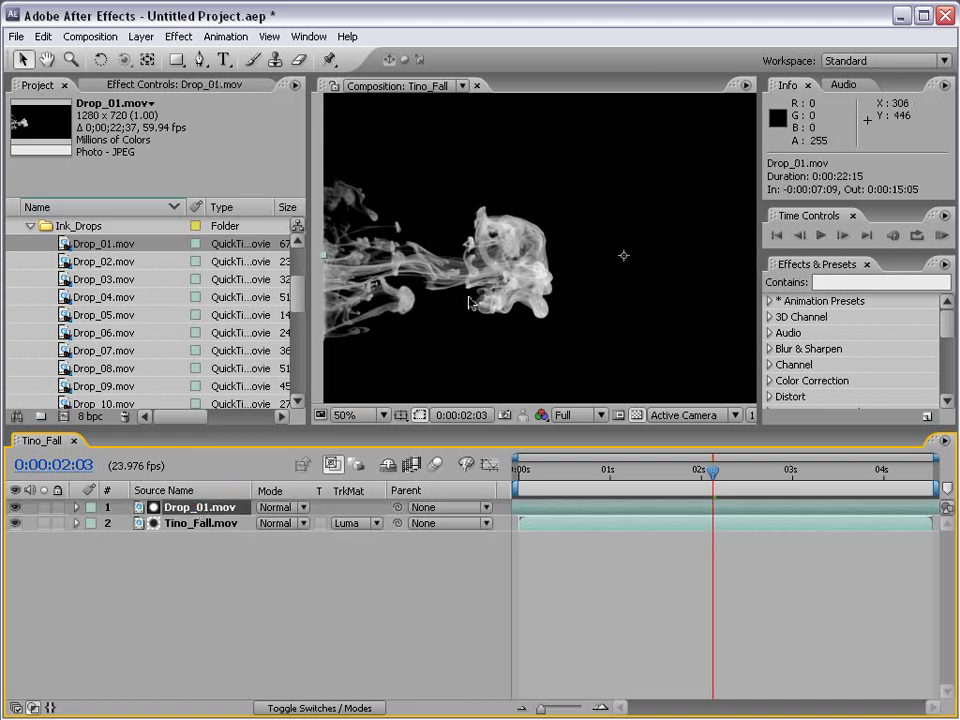
{"action": "left_click", "coordinate": [179, 37]}
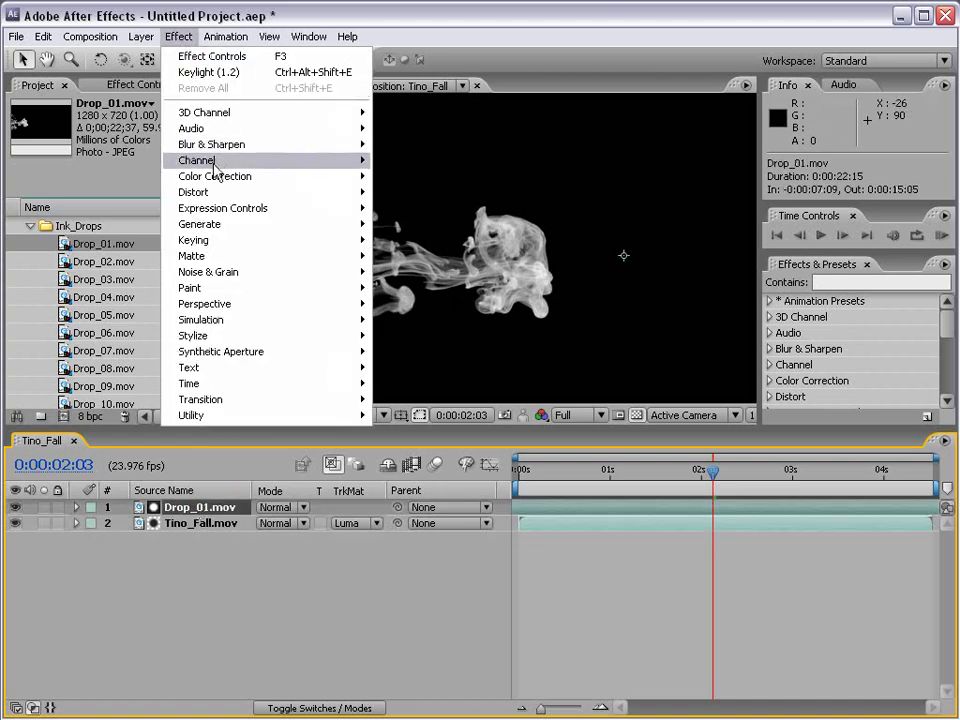
{"action": "mouse_move", "coordinate": [215, 176]}
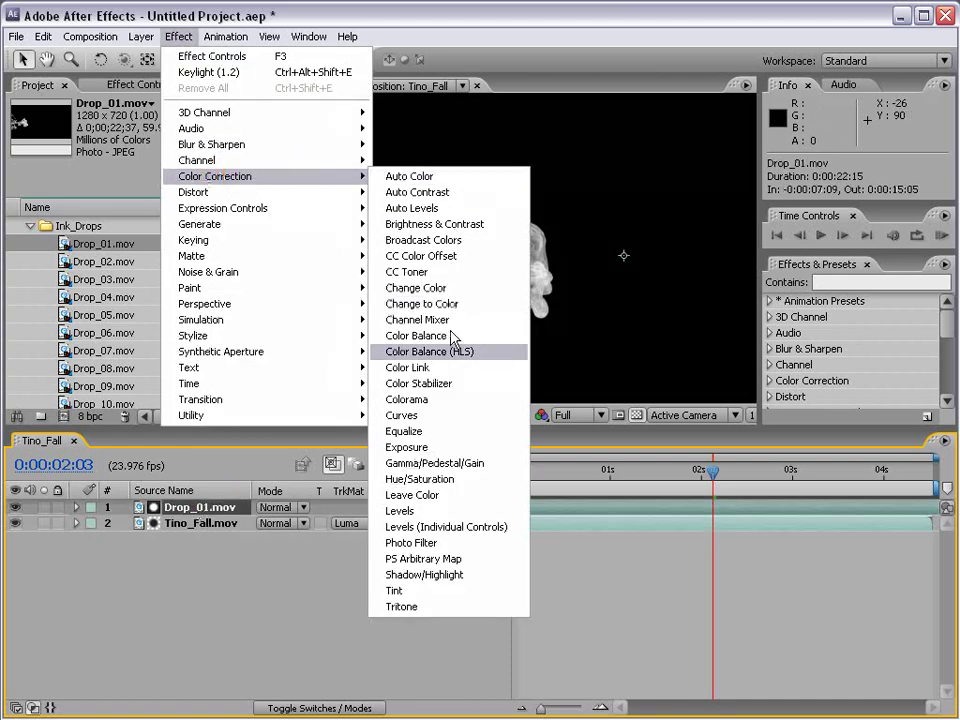
{"action": "left_click", "coordinate": [402, 415]}
{"action": "left_click", "coordinate": [127, 269]}
{"action": "left_click_drag", "start_coordinate": [127, 272], "coordinate": [79, 220]}
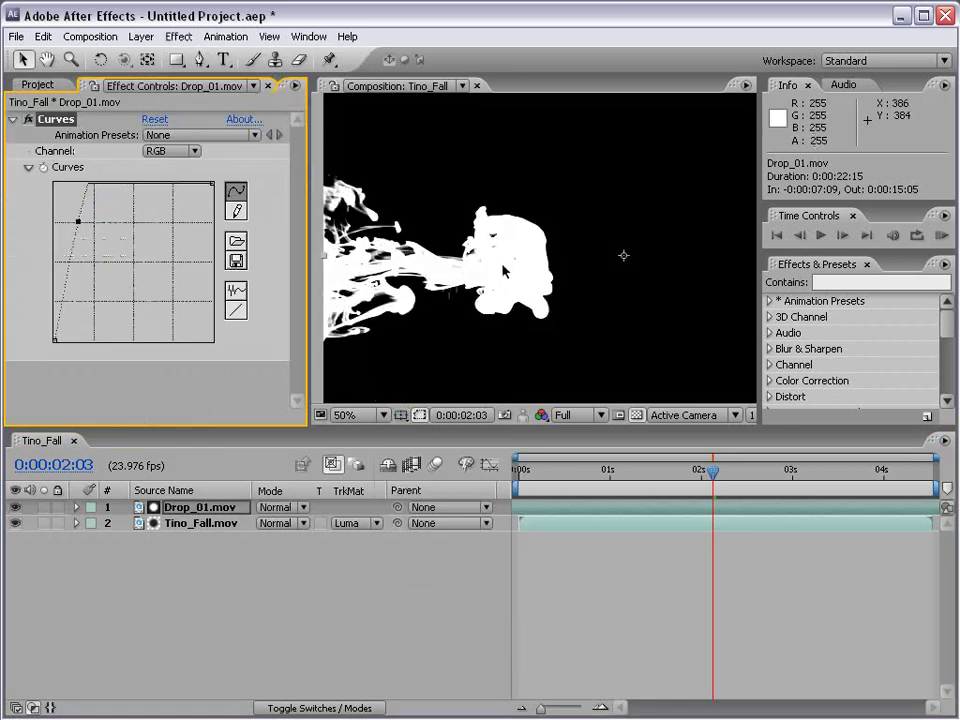
{"action": "left_click", "coordinate": [16, 508]}
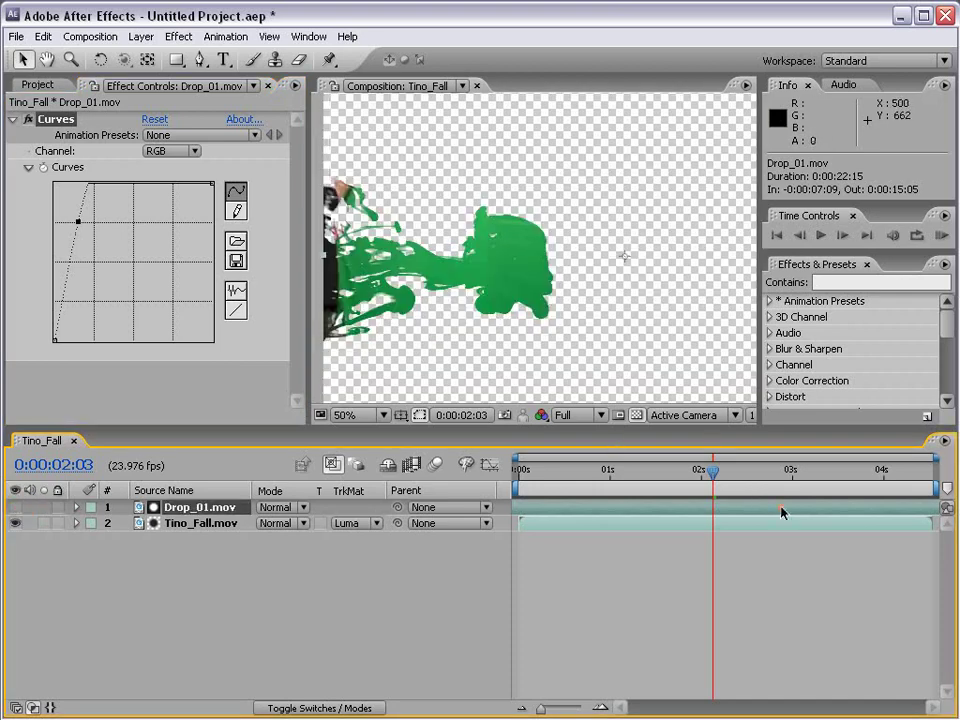
{"action": "left_click_drag", "start_coordinate": [713, 472], "coordinate": [826, 482]}
{"action": "left_click", "coordinate": [28, 120]}
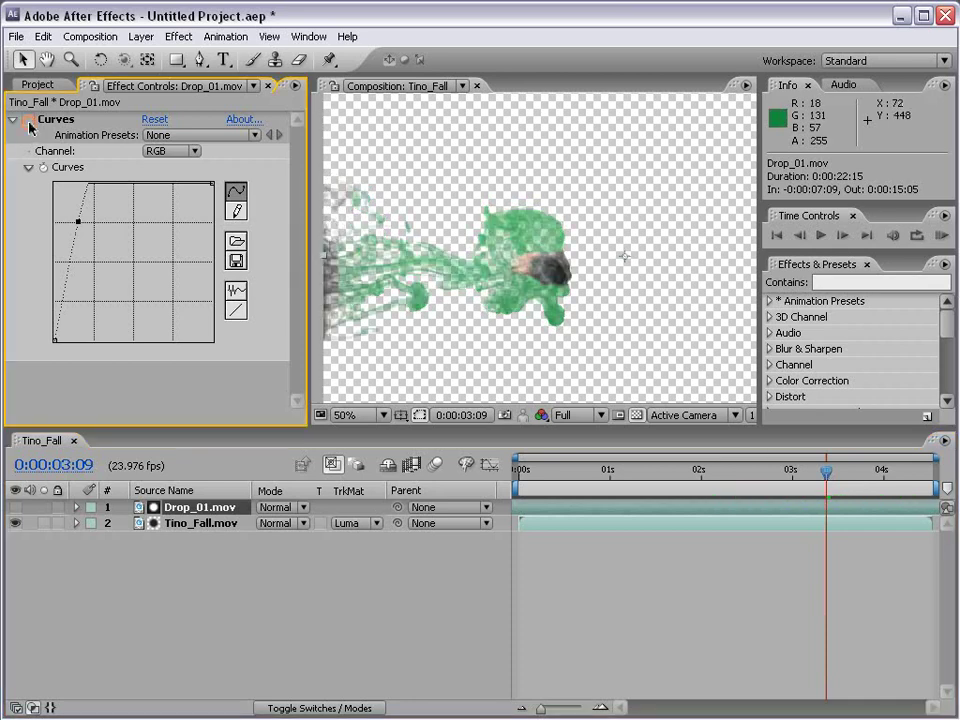
- Shift Drop_01.mov's start to -0:00:12:01, enlarge the layer beyond the frame and move it to 880, 316
{"action": "scroll", "coordinate": [433, 267], "scroll_direction": "up", "scroll_amount": 2}
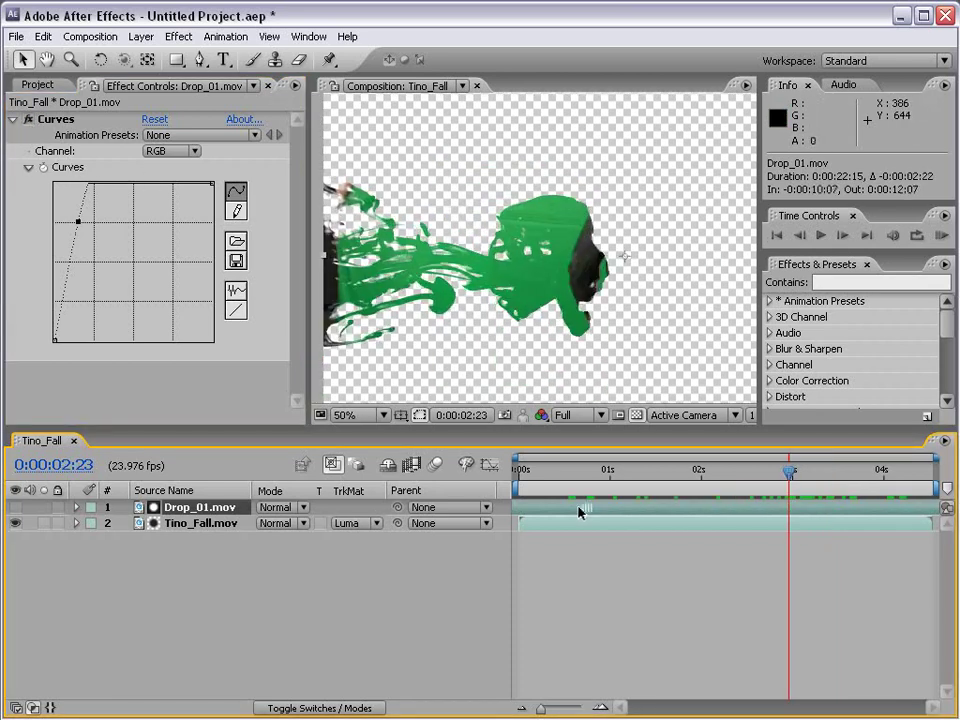
{"action": "scroll", "coordinate": [634, 311], "scroll_direction": "down", "scroll_amount": 2}
{"action": "left_click_drag", "start_coordinate": [730, 340], "coordinate": [810, 401]}
{"action": "left_click_drag", "start_coordinate": [514, 321], "coordinate": [566, 304]}
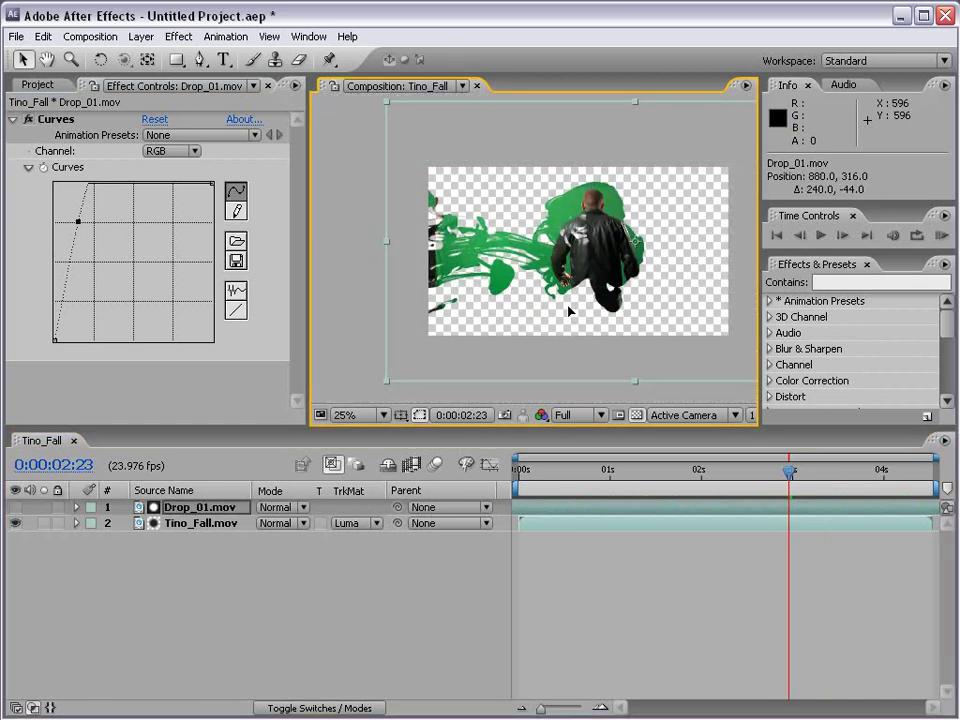
- Switch the Tino_Fall.mov layer's track matte to Luma Inverted Matte "Drop_01.mov"
{"action": "left_click", "coordinate": [189, 525]}
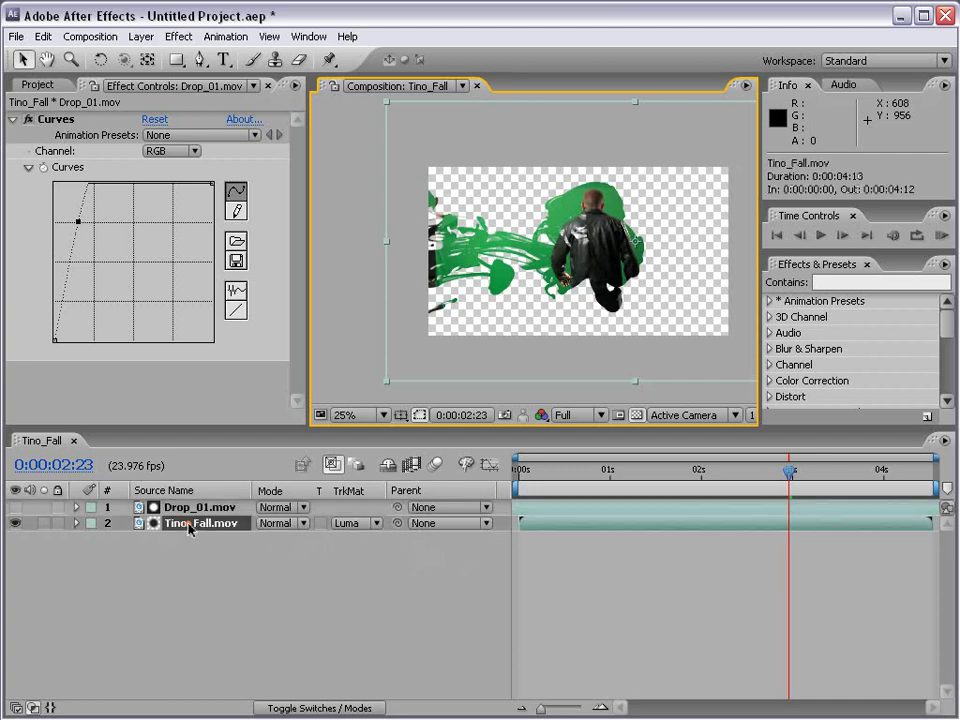
{"action": "left_click", "coordinate": [368, 531]}
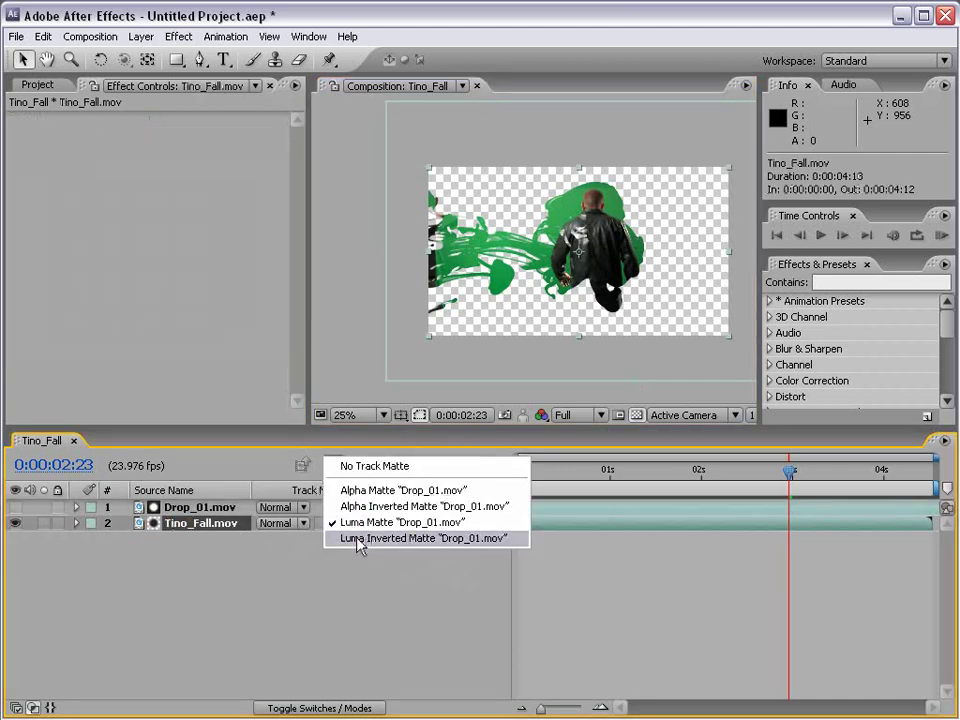
{"action": "left_click", "coordinate": [427, 540]}
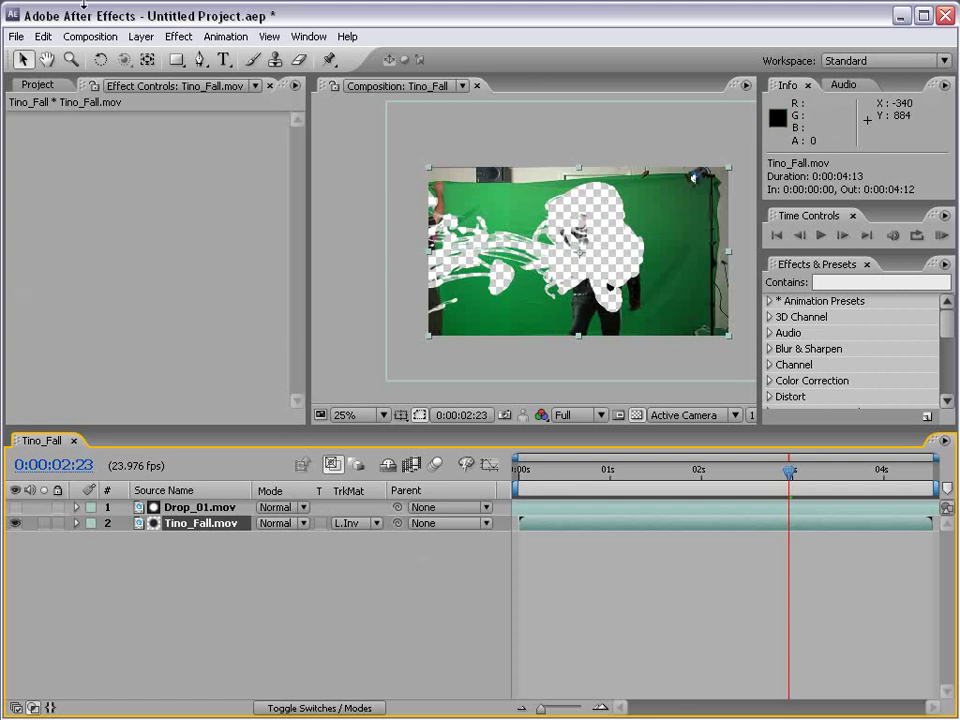
- Replace the Tino_Fall.mov layer's source with cloud.jpg from the Images folder, keeping the inverted luma matte
{"action": "left_click", "coordinate": [38, 84]}
{"action": "left_click", "coordinate": [172, 524]}
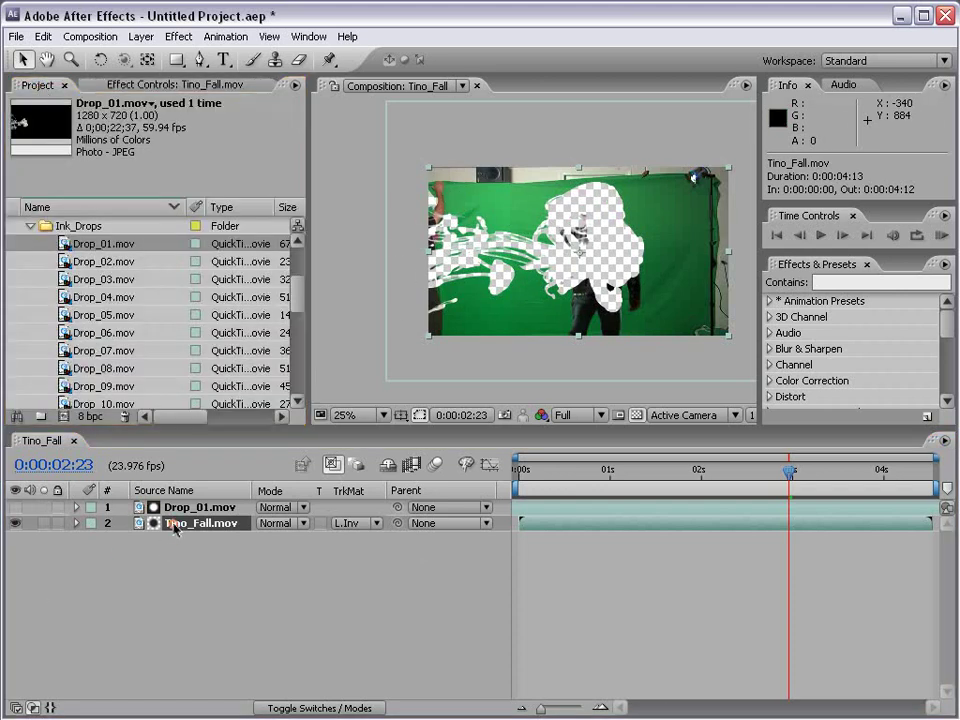
{"action": "left_click", "coordinate": [31, 228]}
{"action": "scroll", "coordinate": [220, 245], "scroll_direction": "up", "scroll_amount": 1}
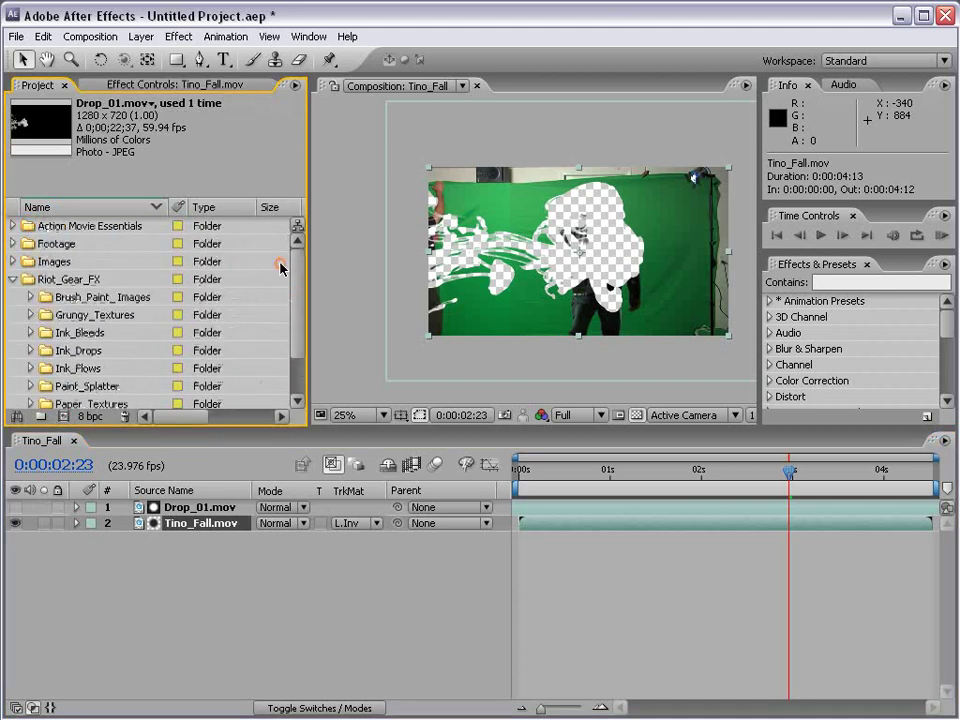
{"action": "left_click", "coordinate": [12, 279]}
{"action": "left_click", "coordinate": [12, 261]}
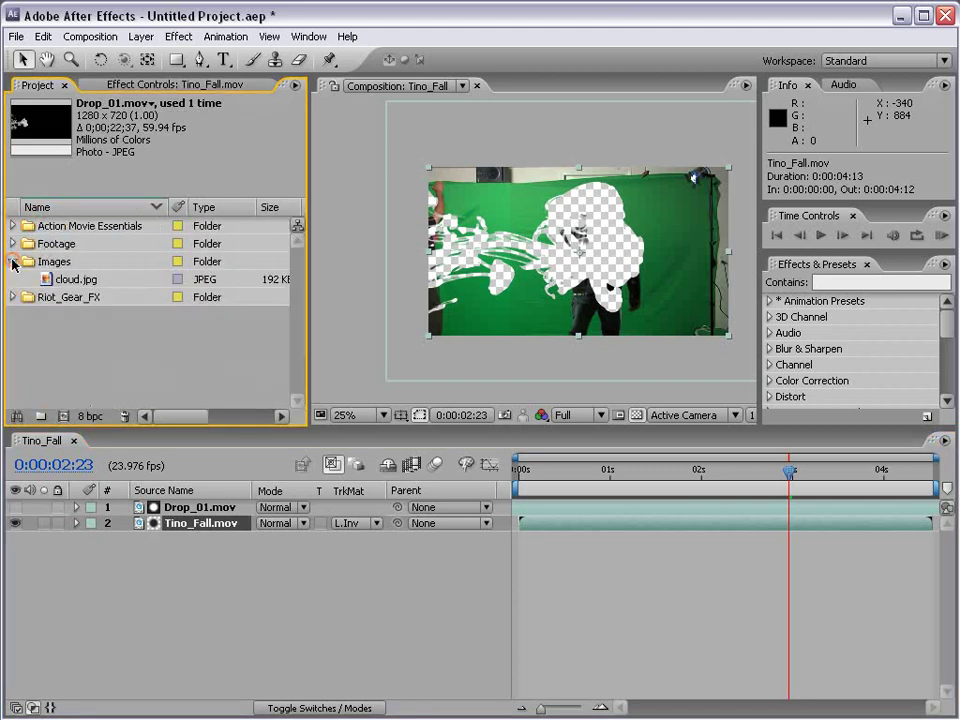
{"action": "left_click", "coordinate": [70, 280]}
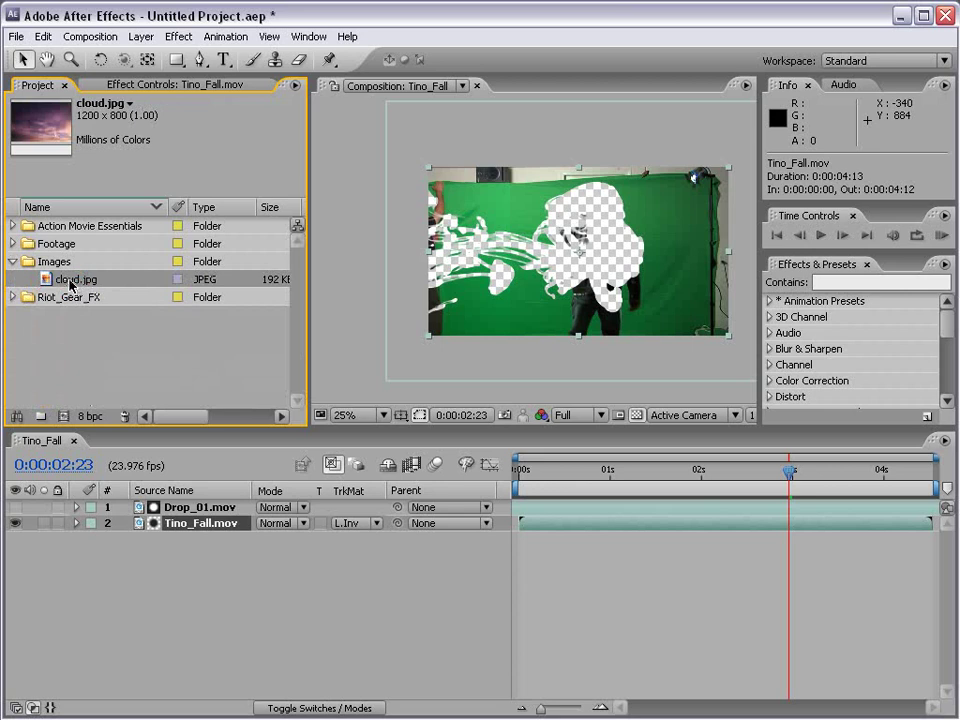
{"action": "left_click_drag", "start_coordinate": [70, 285], "coordinate": [192, 524]}
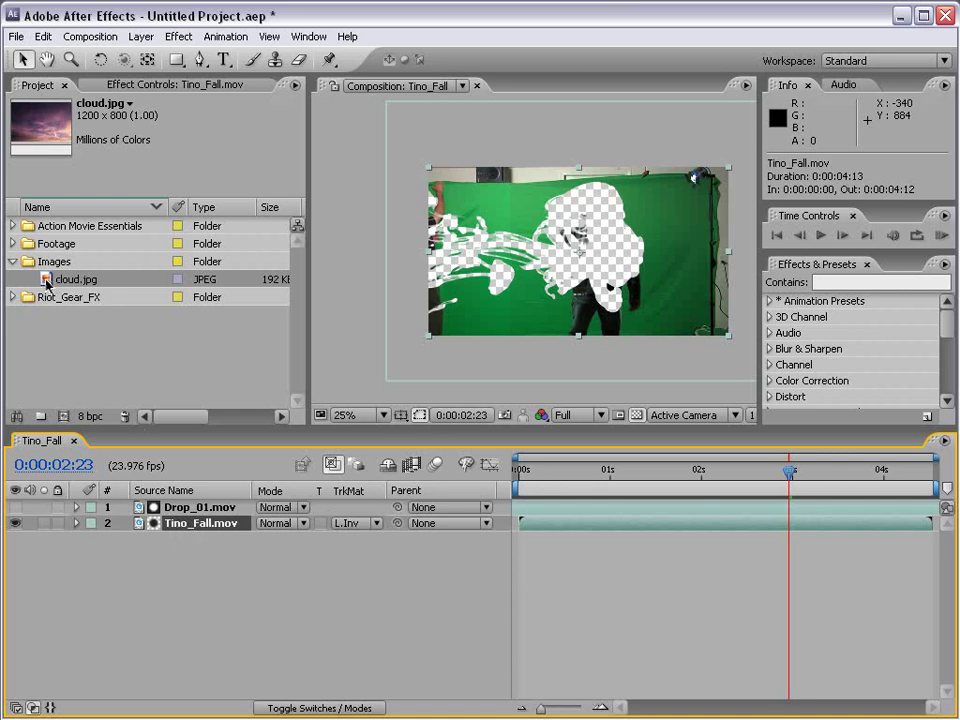
{"action": "left_click_drag", "start_coordinate": [47, 284], "coordinate": [177, 530]}
{"action": "key", "text": "alt"}
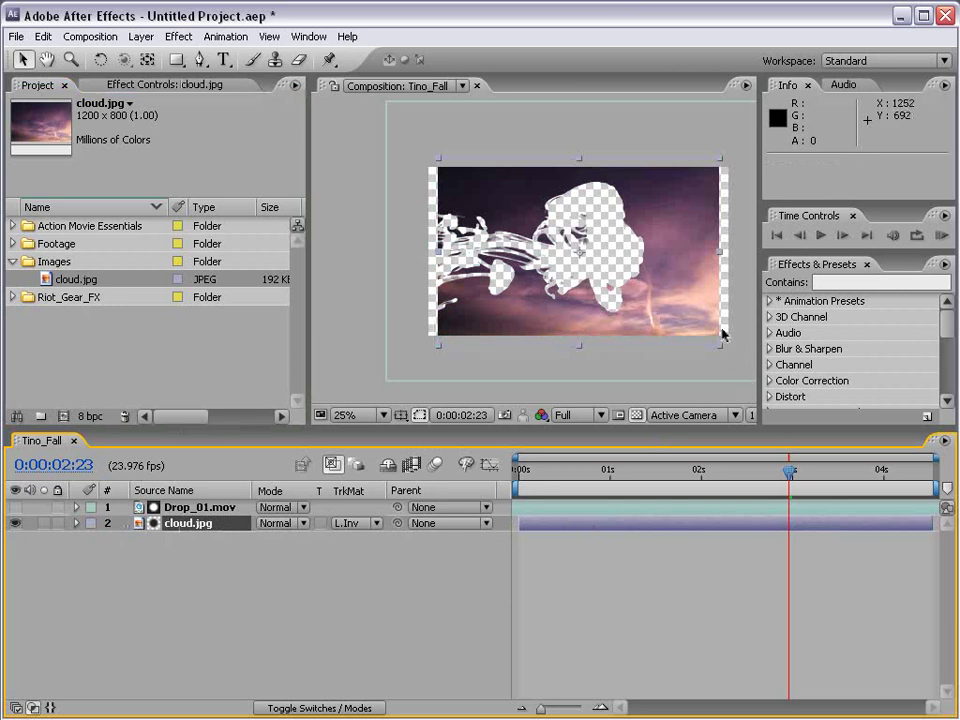
- Scale cloud.jpg to 110% so it fills the frame, and check the ink-shaped hole without the transparency grid
{"action": "left_click_drag", "start_coordinate": [722, 347], "coordinate": [735, 363]}
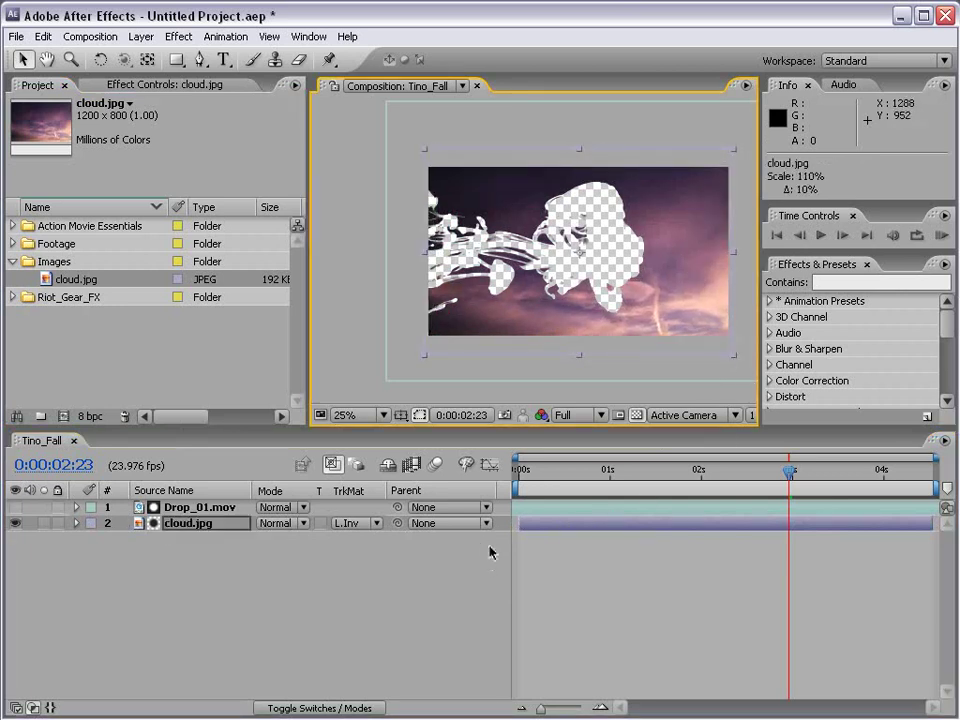
{"action": "left_click", "coordinate": [637, 416]}
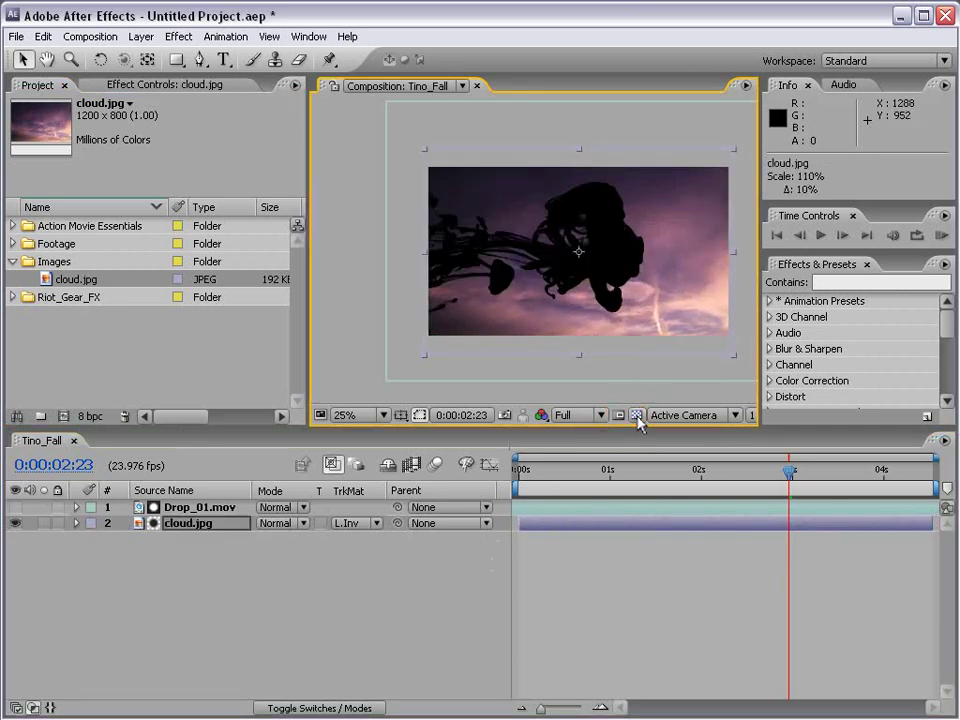
{"action": "left_click", "coordinate": [637, 416]}
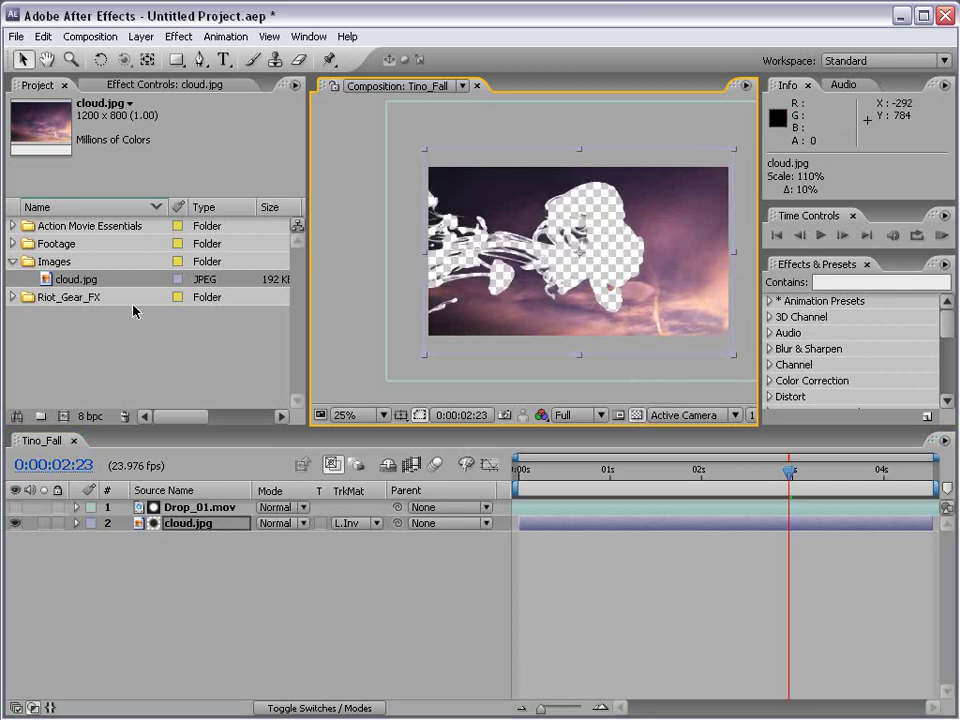
- Add Mall Video from the Footage folder below cloud.jpg, starting at 0:00:00:08, and move it to 600, 352
{"action": "left_click", "coordinate": [12, 244]}
{"action": "left_click", "coordinate": [64, 279]}
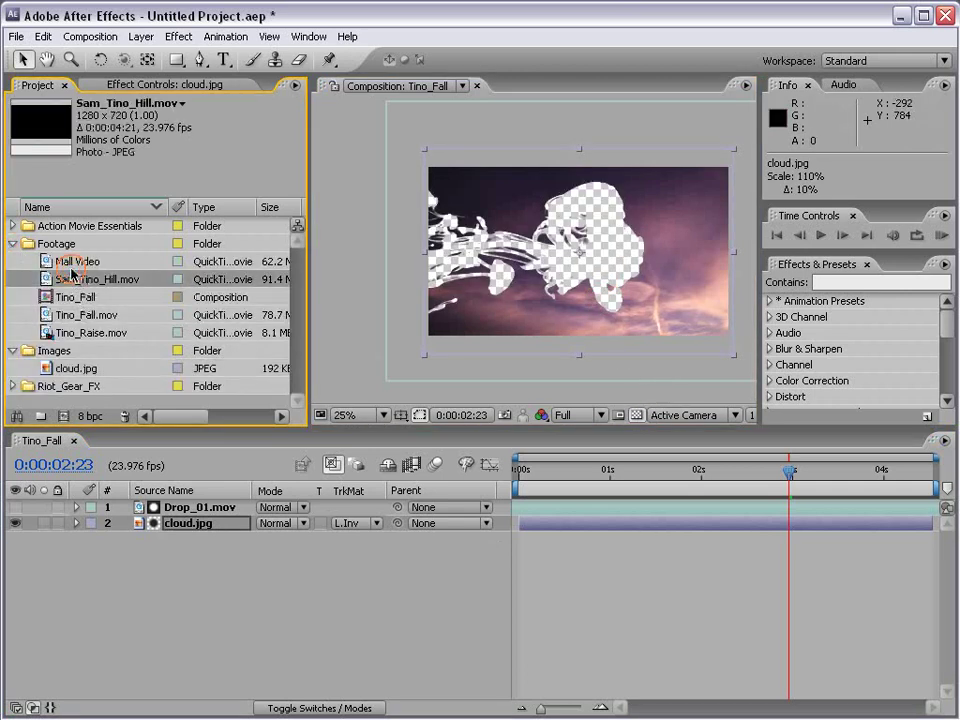
{"action": "left_click_drag", "start_coordinate": [70, 261], "coordinate": [564, 579]}
{"action": "left_click_drag", "start_coordinate": [591, 540], "coordinate": [580, 540]}
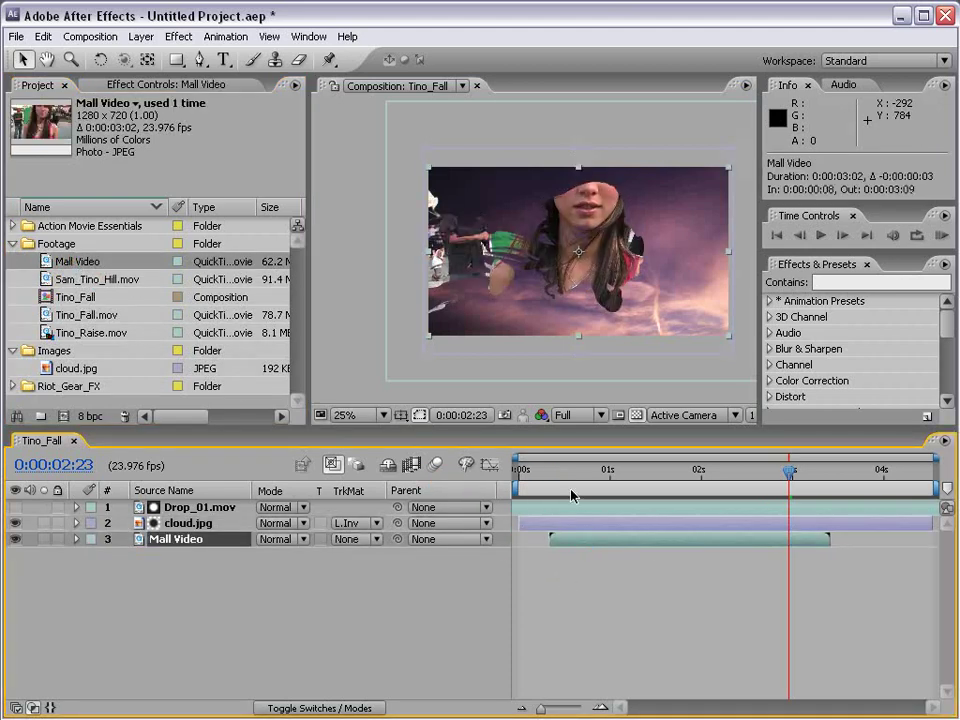
{"action": "mouse_move", "coordinate": [569, 276]}
{"action": "left_mouse_down"}
{"action": "mouse_move", "coordinate": [587, 266]}
{"action": "mouse_move", "coordinate": [559, 274]}
{"action": "left_mouse_up"}
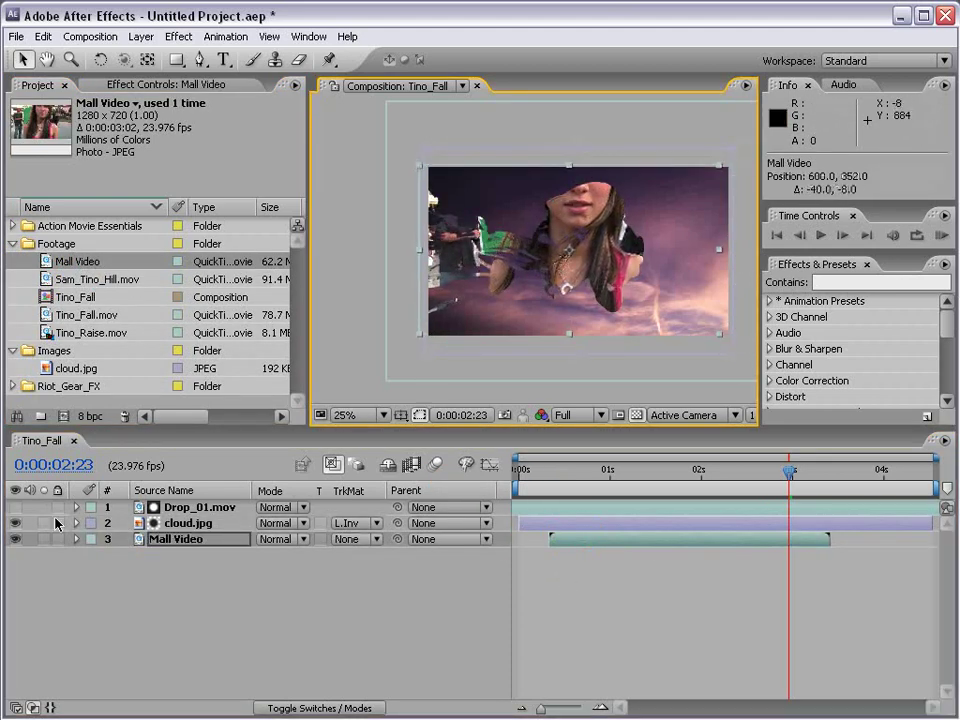
- Inspect the composite at 0:00:01:00, checking it against the hidden cloud.jpg layer and the visible Drop_01.mov matte
{"action": "left_click", "coordinate": [14, 523]}
{"action": "left_click", "coordinate": [14, 523]}
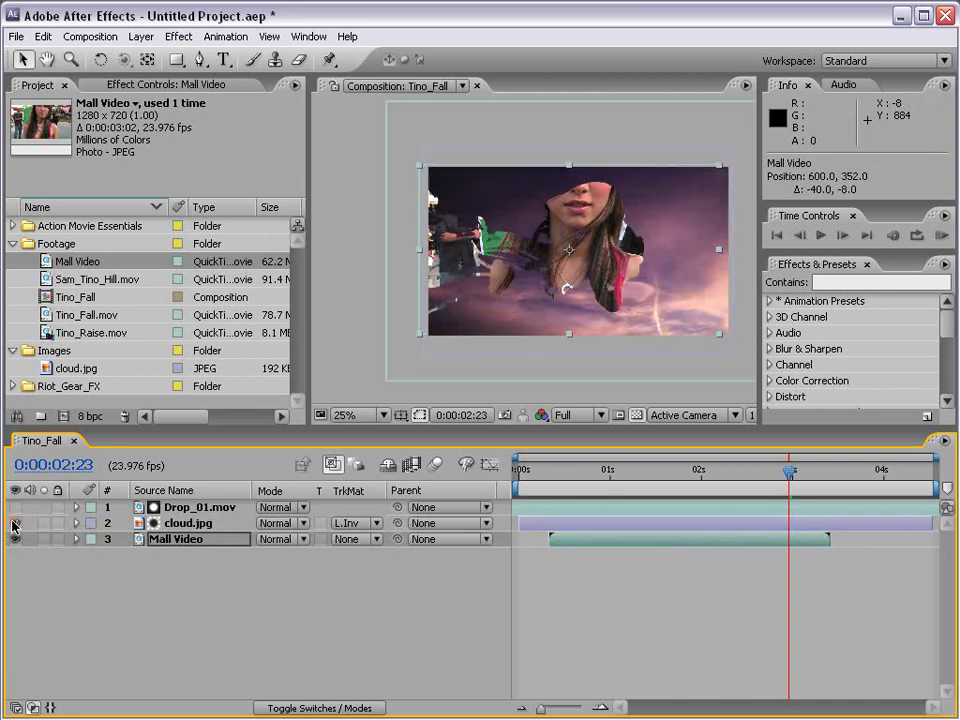
{"action": "left_click_drag", "start_coordinate": [590, 470], "coordinate": [610, 470]}
{"action": "left_click", "coordinate": [200, 507]}
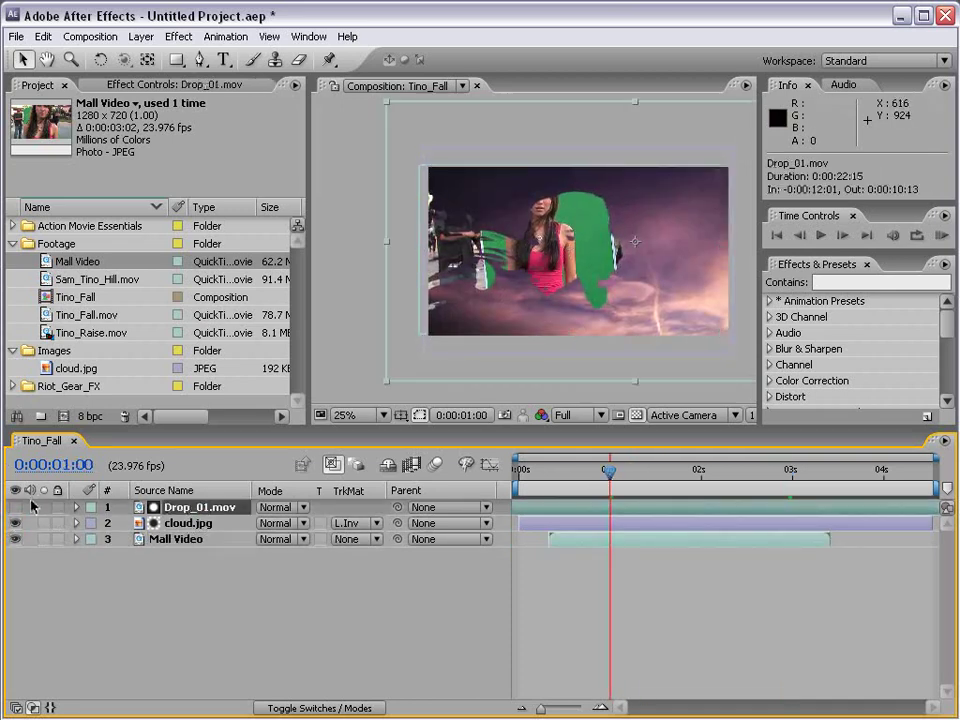
{"action": "left_click", "coordinate": [14, 507]}
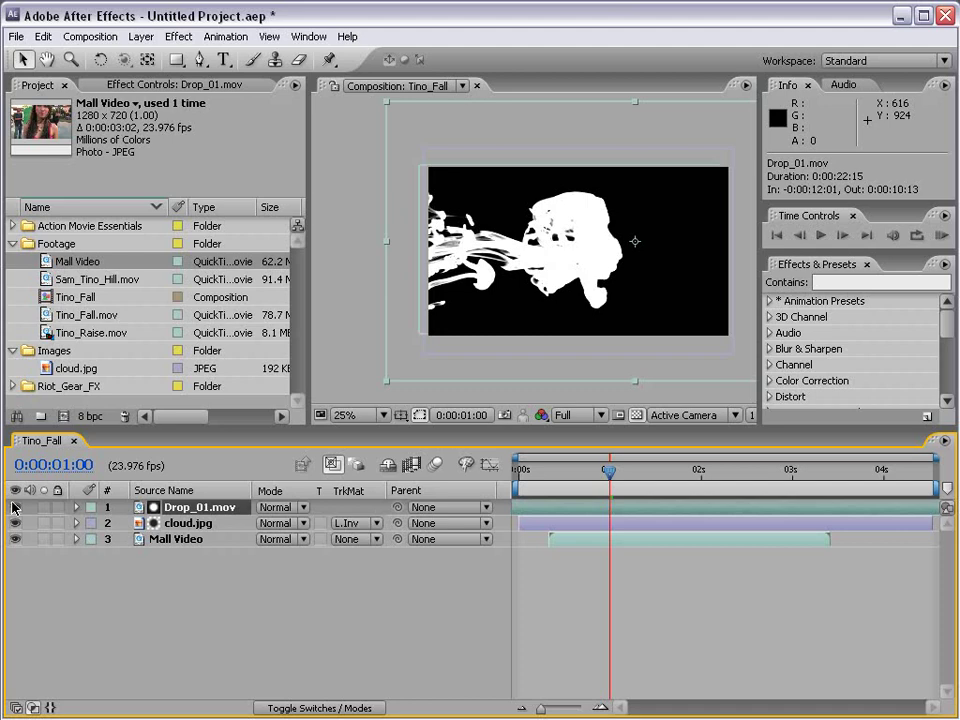
{"action": "left_click", "coordinate": [14, 507]}
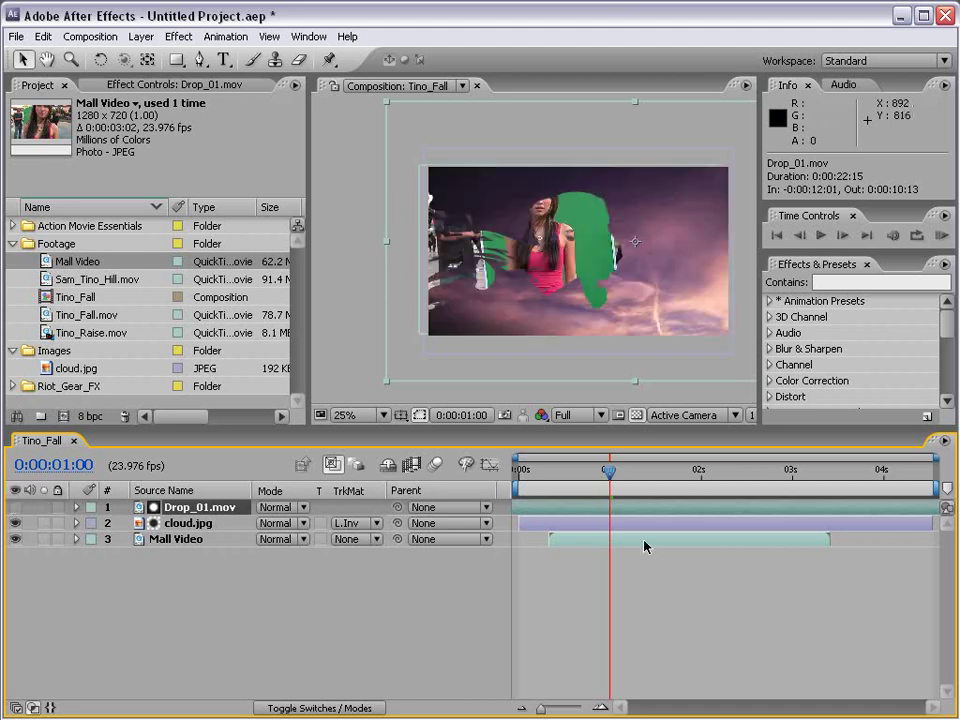
- Reposition Mall Video and the Drop_01.mov matte so the woman's head fills the ink shape, placing the matte at 836, 252
{"action": "left_click_drag", "start_coordinate": [546, 269], "coordinate": [524, 245]}
{"action": "mouse_move", "coordinate": [604, 282]}
{"action": "left_mouse_down"}
{"action": "mouse_move", "coordinate": [643, 296]}
{"action": "mouse_move", "coordinate": [615, 285]}
{"action": "left_mouse_up"}
{"action": "left_click", "coordinate": [611, 508]}
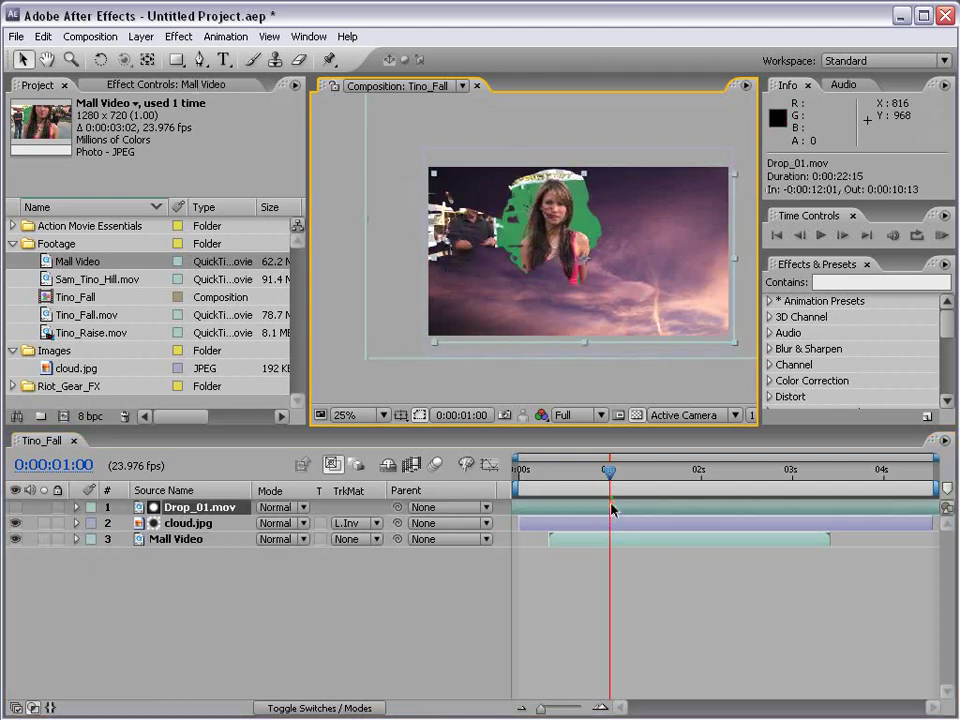
{"action": "mouse_move", "coordinate": [555, 214]}
{"action": "left_mouse_down"}
{"action": "mouse_move", "coordinate": [587, 226]}
{"action": "mouse_move", "coordinate": [566, 222]}
{"action": "left_mouse_up"}
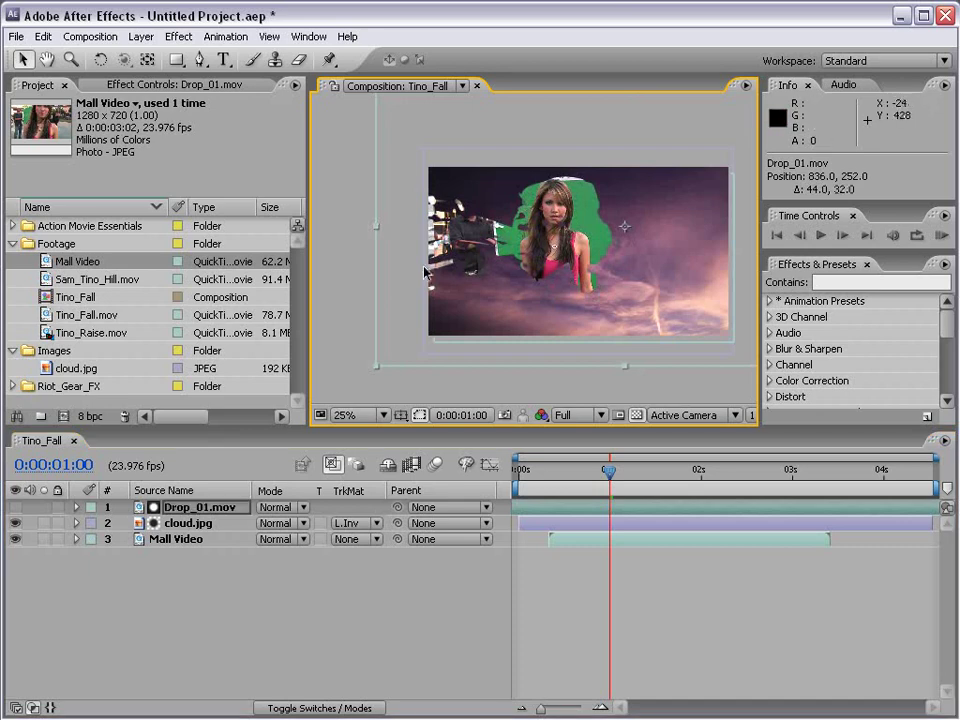
- Rotate the Drop_01.mov matte to -90° and move it to 528, -24 over the woman
{"action": "key", "text": "w"}
{"action": "left_click_drag", "start_coordinate": [392, 274], "coordinate": [672, 370]}
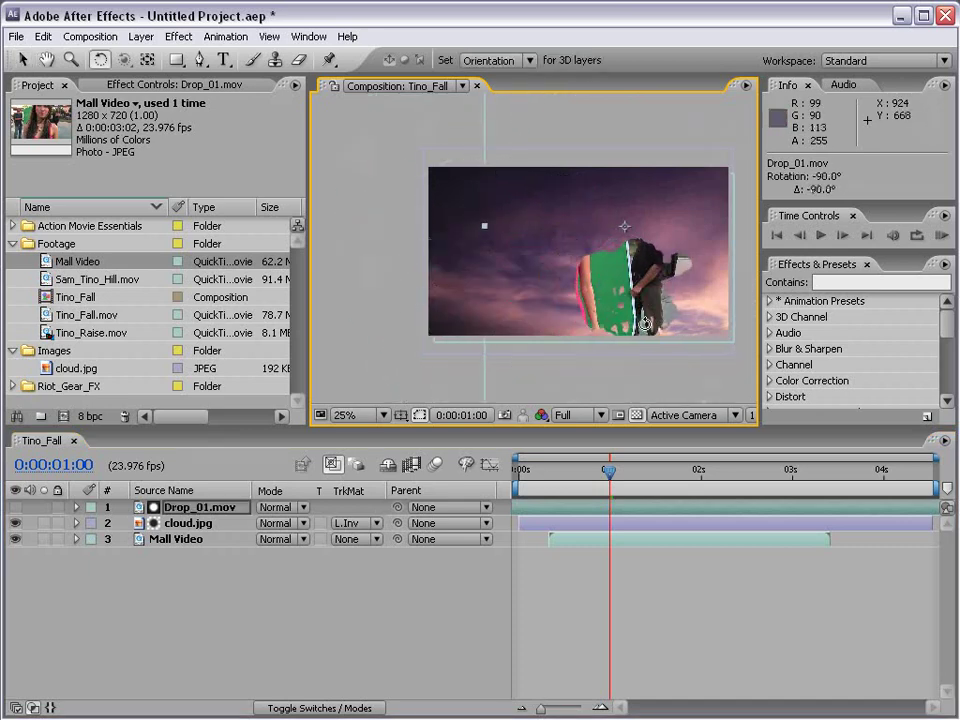
{"action": "key", "text": "v"}
{"action": "key", "text": "ctrl+z"}
{"action": "left_click_drag", "start_coordinate": [653, 312], "coordinate": [577, 240]}
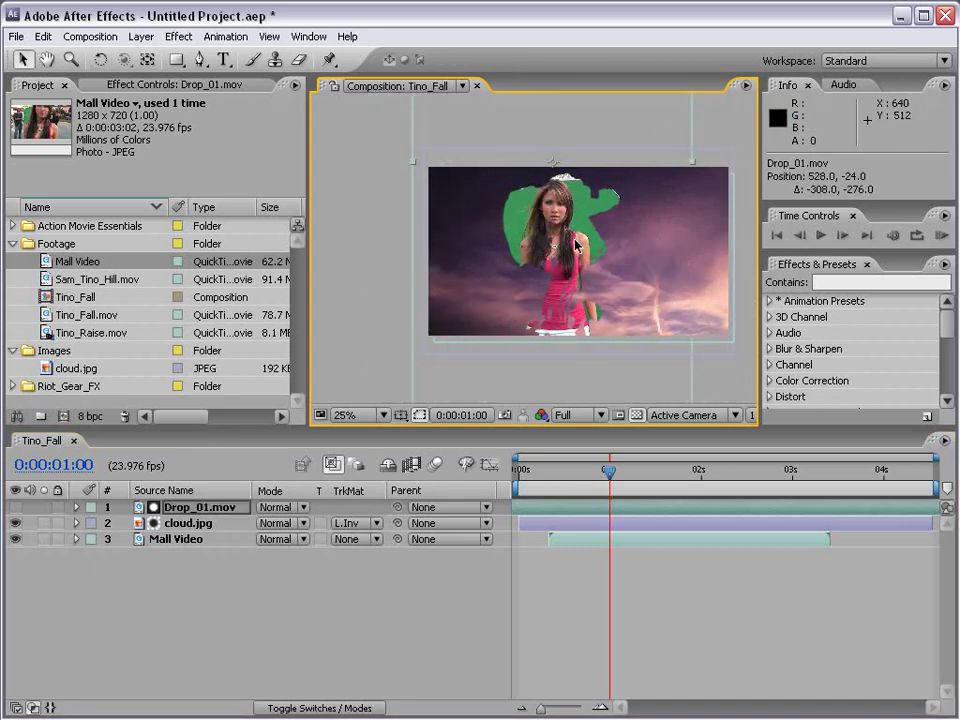
- Inspect the woman through the rotated ink matte up close at 0:00:01:21
{"action": "left_click_drag", "start_coordinate": [609, 471], "coordinate": [690, 484]}
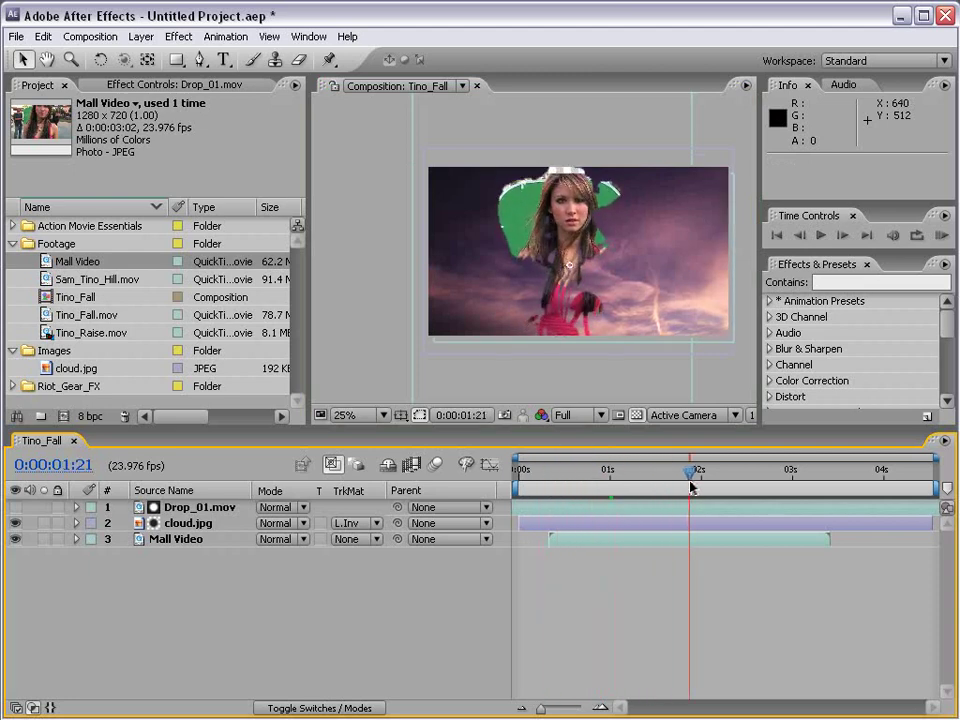
{"action": "key", "text": "period"}
{"action": "key", "text": "space"}
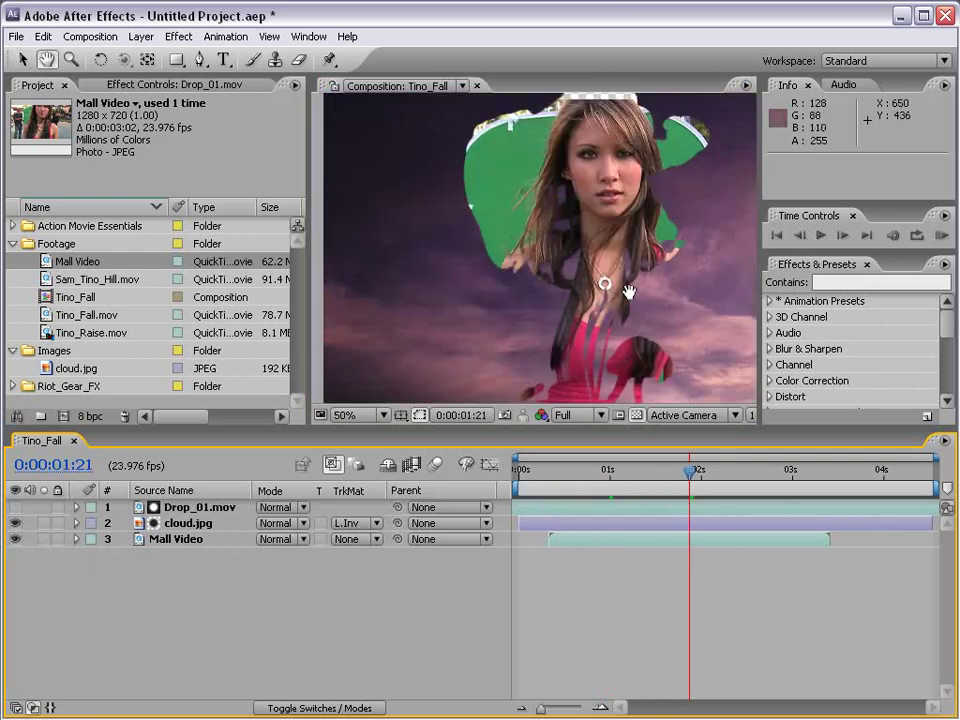
{"action": "left_click_drag", "start_coordinate": [657, 273], "coordinate": [597, 273]}
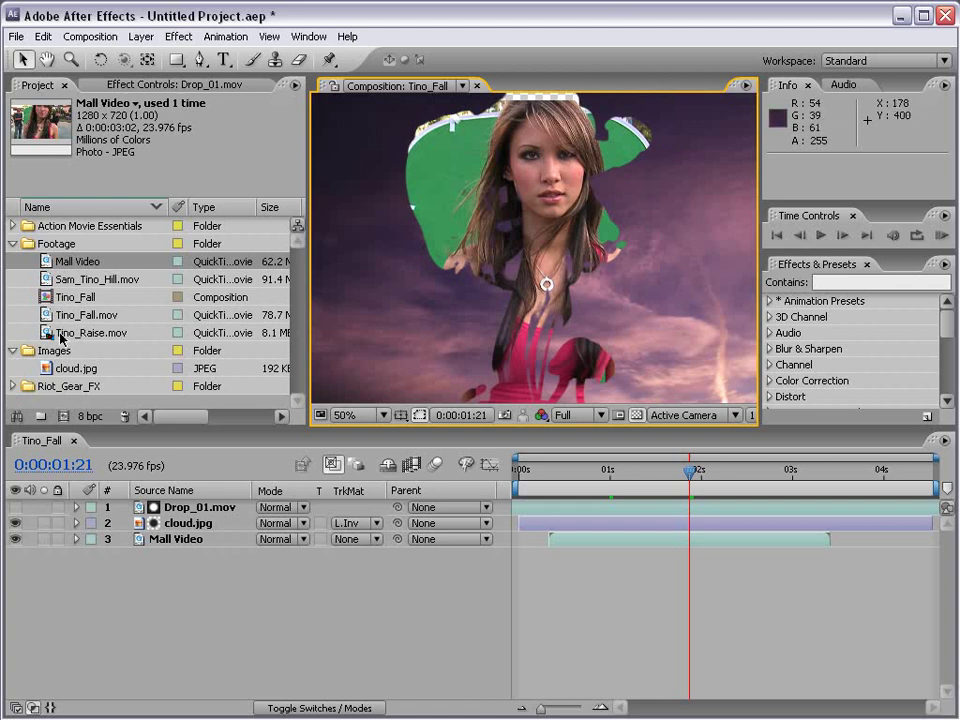
- Hide cloud.jpg and Mall Video, and add Tino_Fall.mov as the lowest layer, starting at 0:00:00:07
{"action": "left_click_drag", "start_coordinate": [14, 530], "coordinate": [19, 542]}
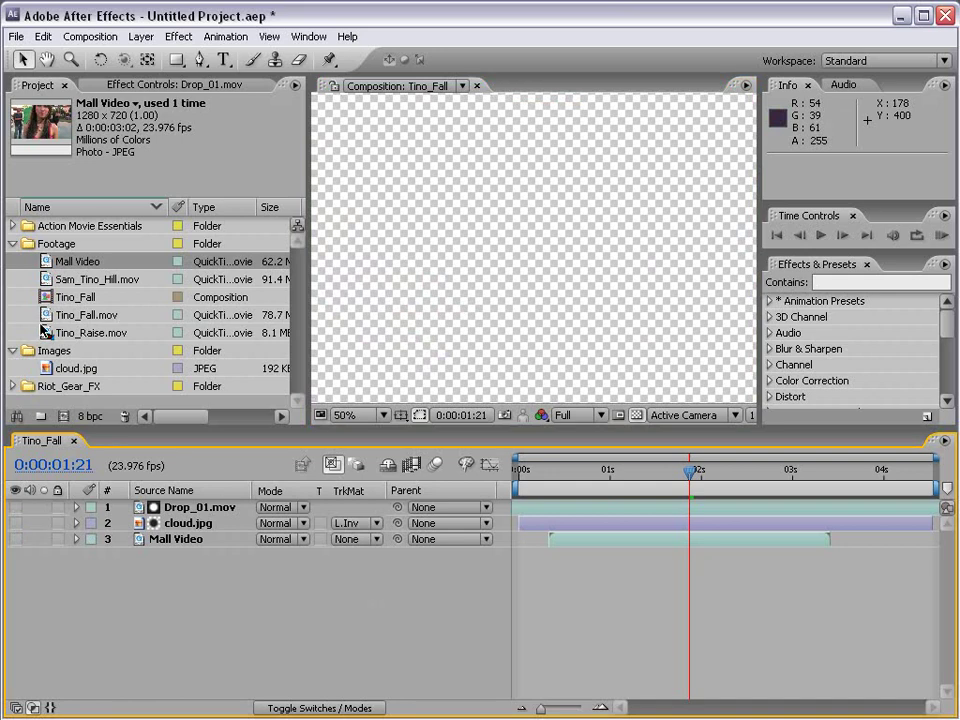
{"action": "left_click_drag", "start_coordinate": [44, 315], "coordinate": [546, 589]}
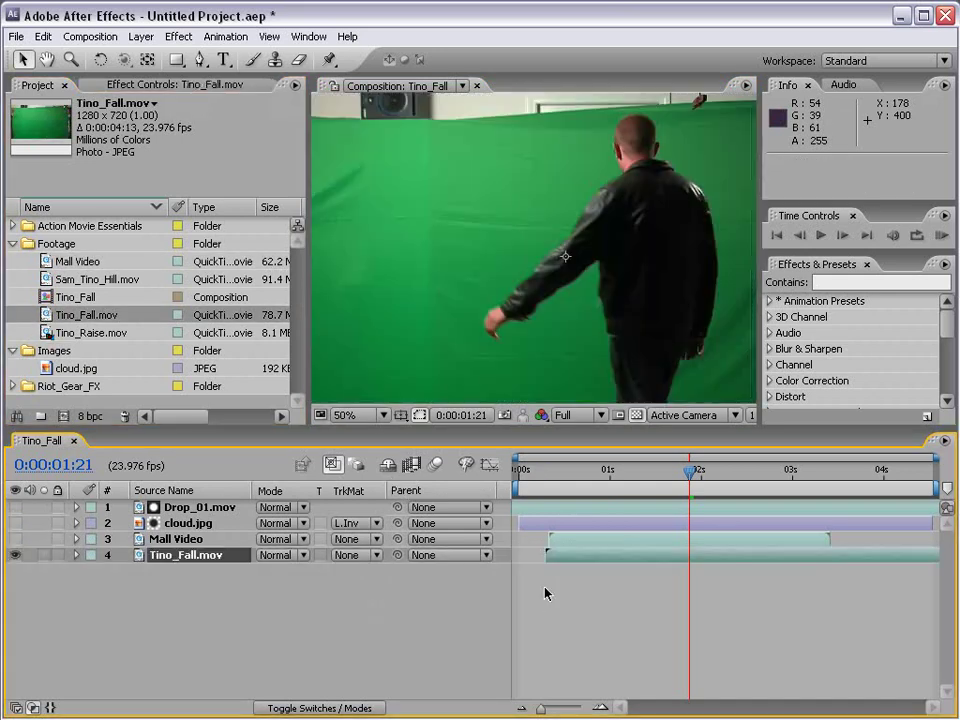
{"action": "key", "text": "comma"}
{"action": "key", "text": "comma"}
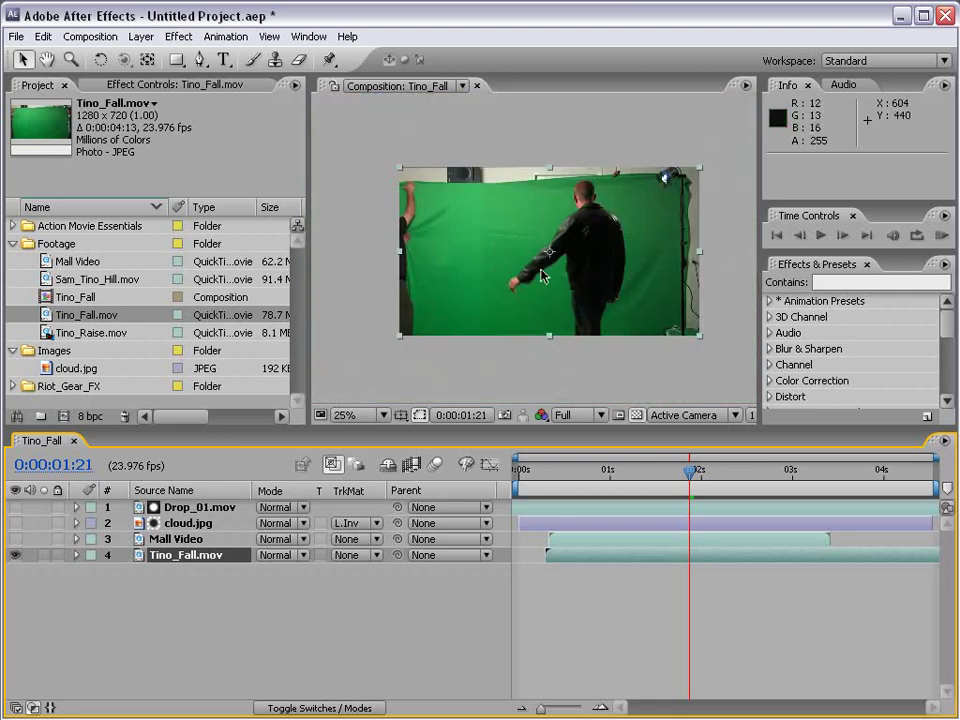
- Key Tino_Fall.mov with Keylight, sampling the green backdrop as Screen Colour and setting Clip Black to 23 and Clip White to 81
{"action": "left_click", "coordinate": [186, 37]}
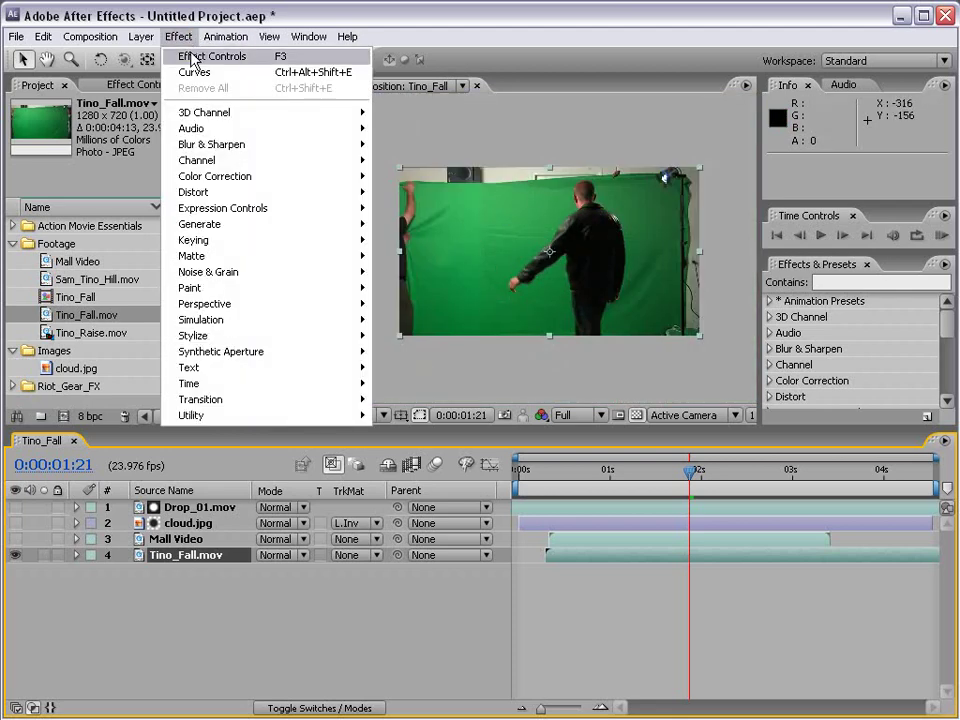
{"action": "mouse_move", "coordinate": [195, 242]}
{"action": "left_click", "coordinate": [444, 355]}
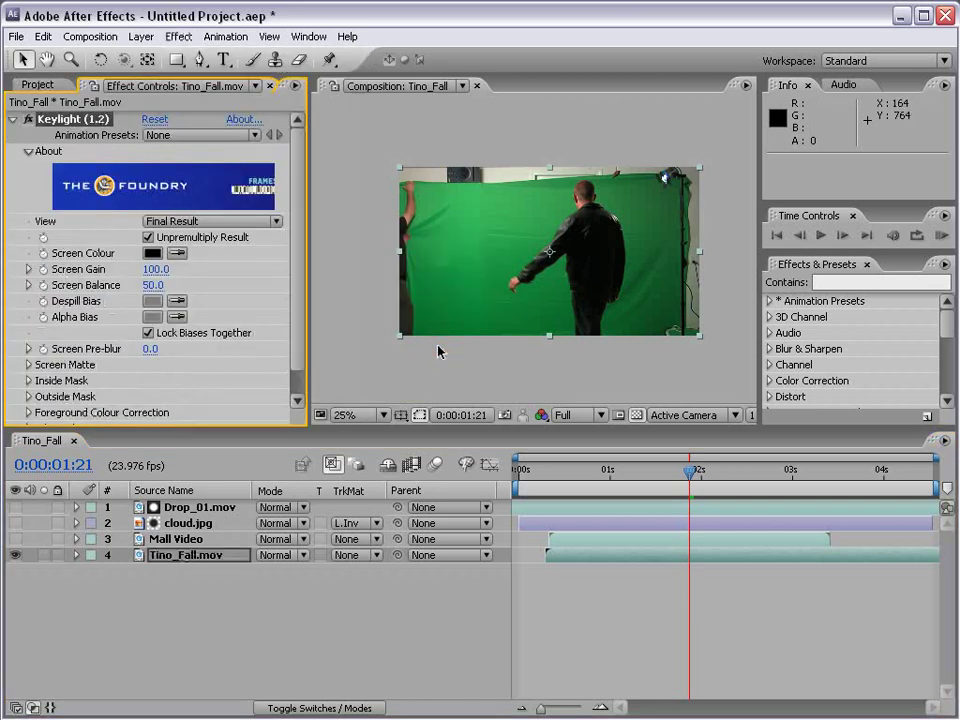
{"action": "left_click", "coordinate": [176, 254]}
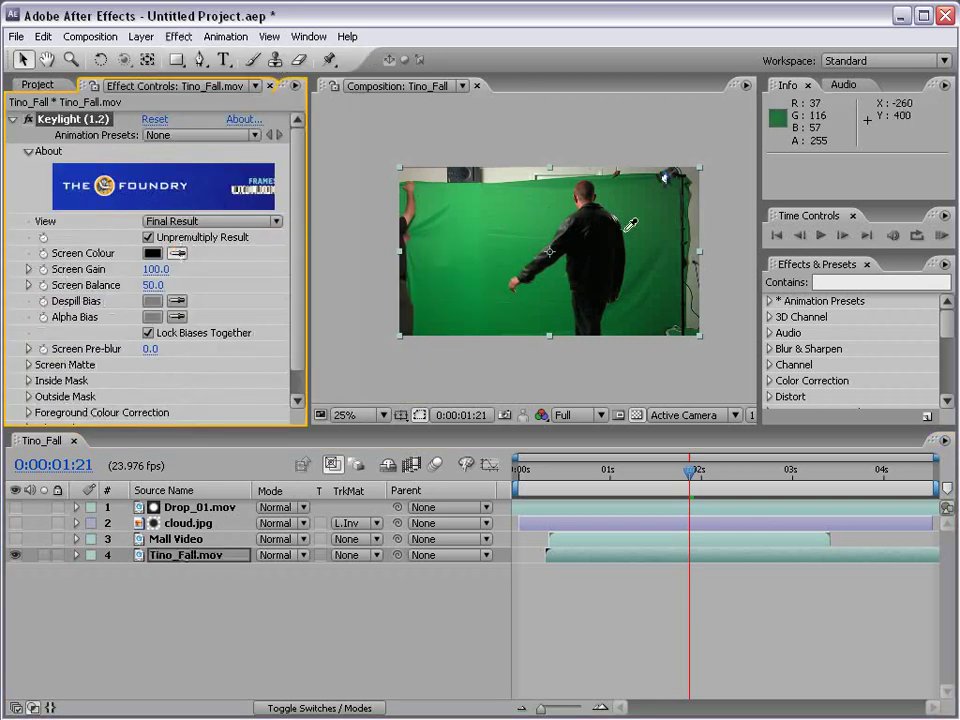
{"action": "left_click", "coordinate": [472, 185]}
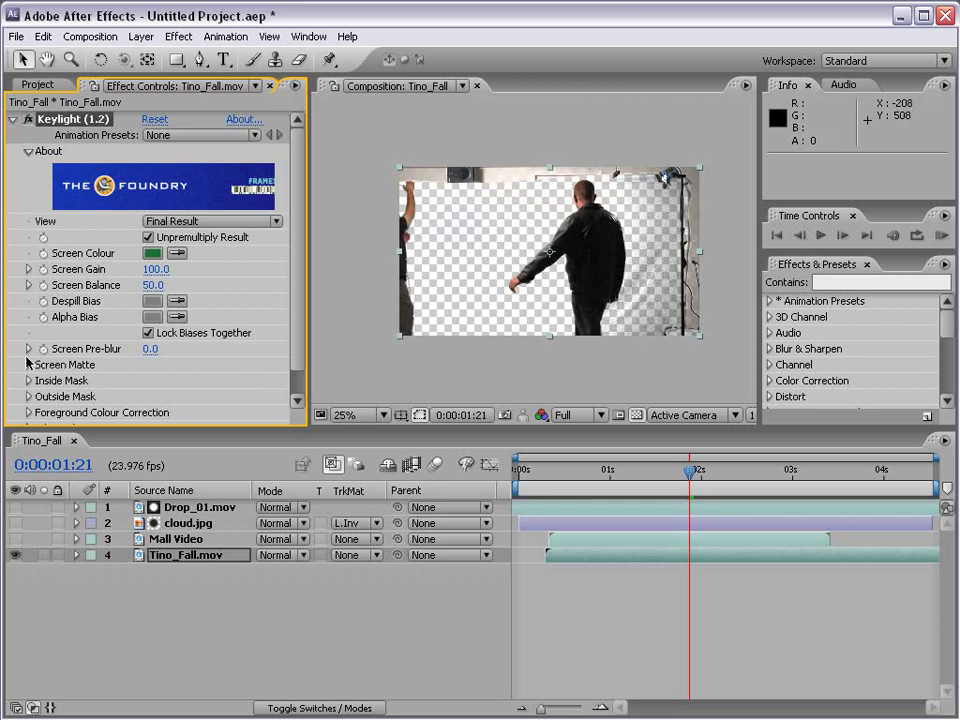
{"action": "left_click", "coordinate": [29, 366]}
{"action": "left_click_drag", "start_coordinate": [150, 289], "coordinate": [51, 305]}
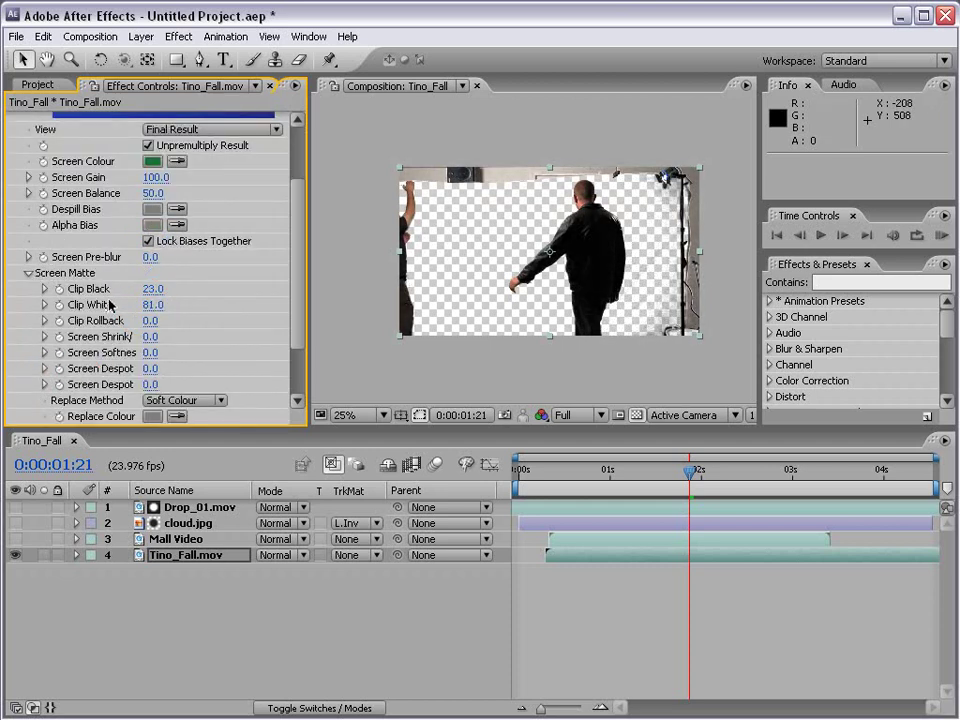
- Draw a closed Pen tool mask around the man in Tino_Fall.mov, excluding the studio wall, light stand and the person holding the backdrop
{"action": "left_click", "coordinate": [199, 60]}
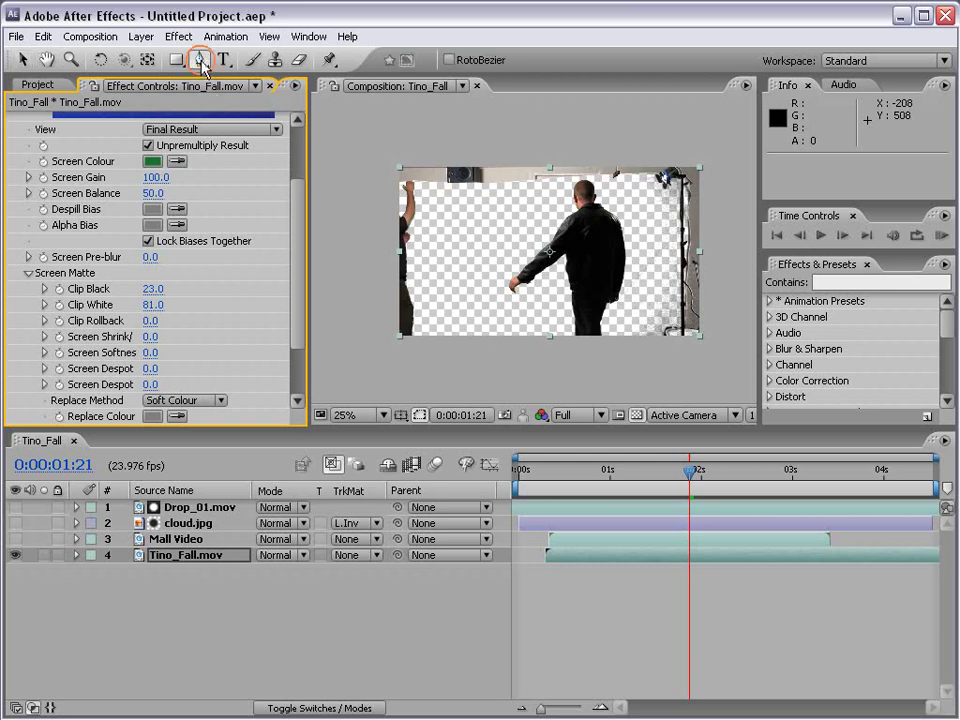
{"action": "left_click", "coordinate": [641, 341]}
{"action": "left_click", "coordinate": [666, 292]}
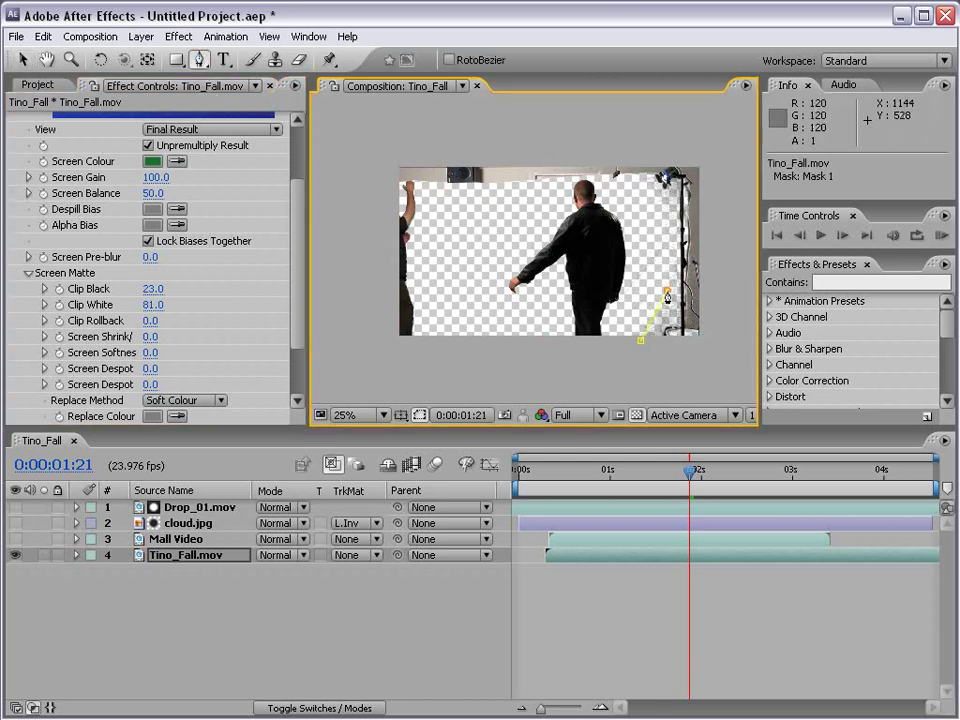
{"action": "left_click", "coordinate": [666, 195]}
{"action": "left_click", "coordinate": [662, 183]}
{"action": "left_click", "coordinate": [575, 178]}
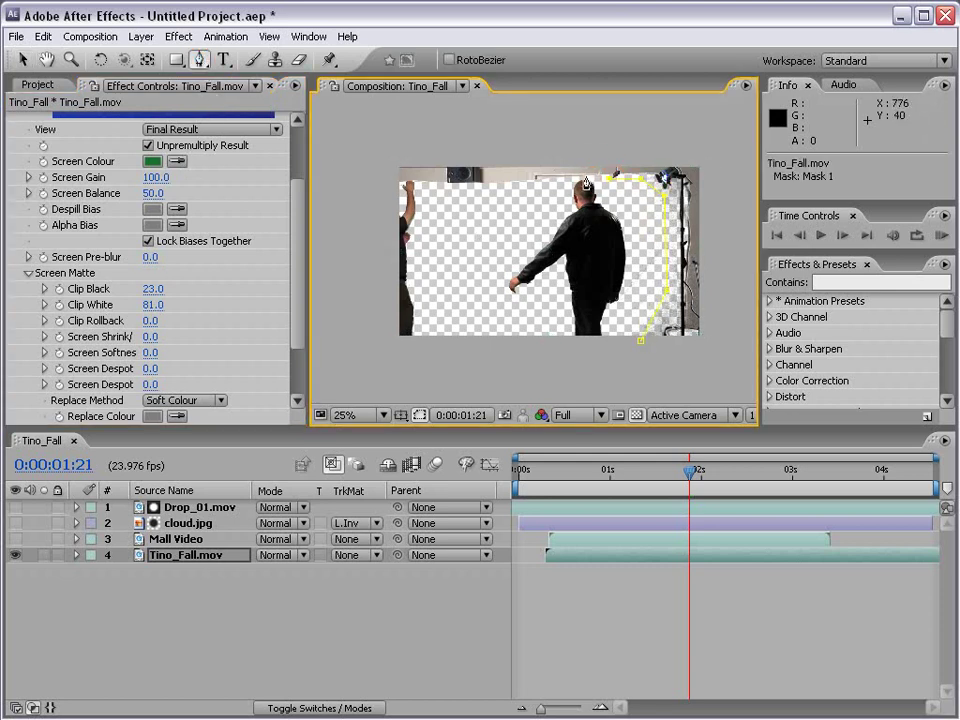
{"action": "left_click", "coordinate": [438, 189]}
{"action": "left_click", "coordinate": [441, 348]}
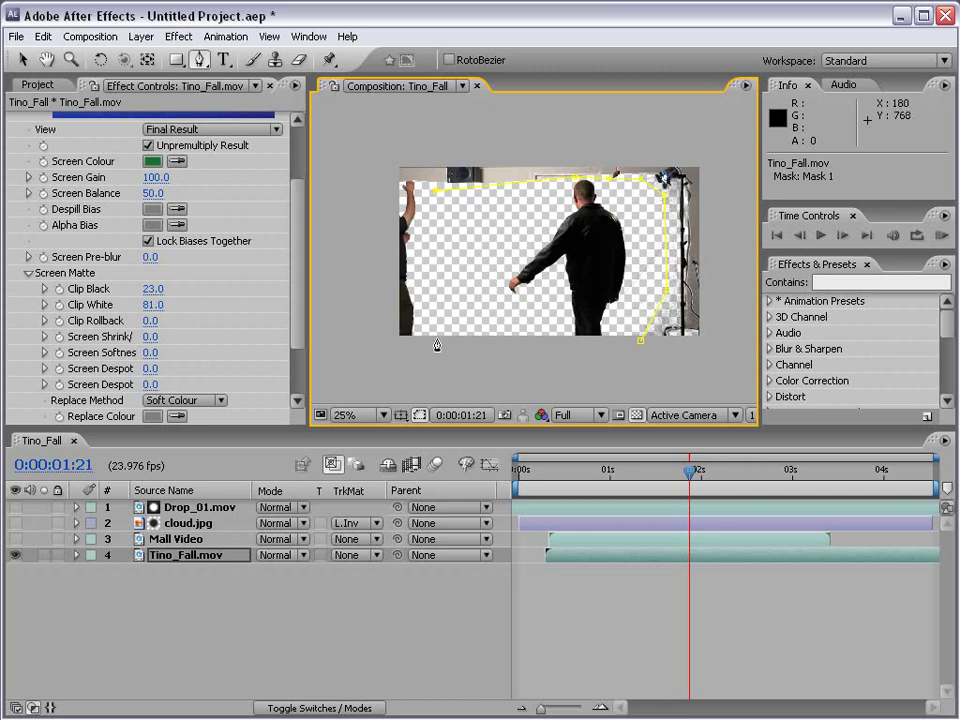
{"action": "left_click", "coordinate": [641, 345]}
{"action": "key", "text": "v"}
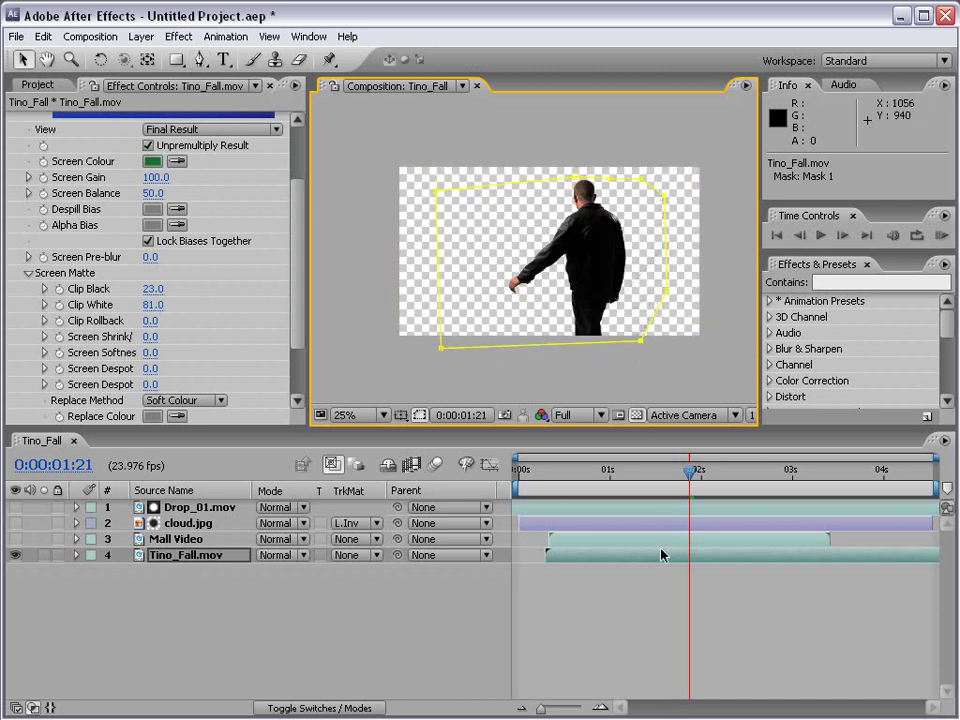
{"action": "key", "text": "F2"}
- Remove the track matte from cloud.jpg, place it beneath Tino_Fall.mov and make it visible as the background at 0:00:02:00
{"action": "left_click", "coordinate": [621, 510]}
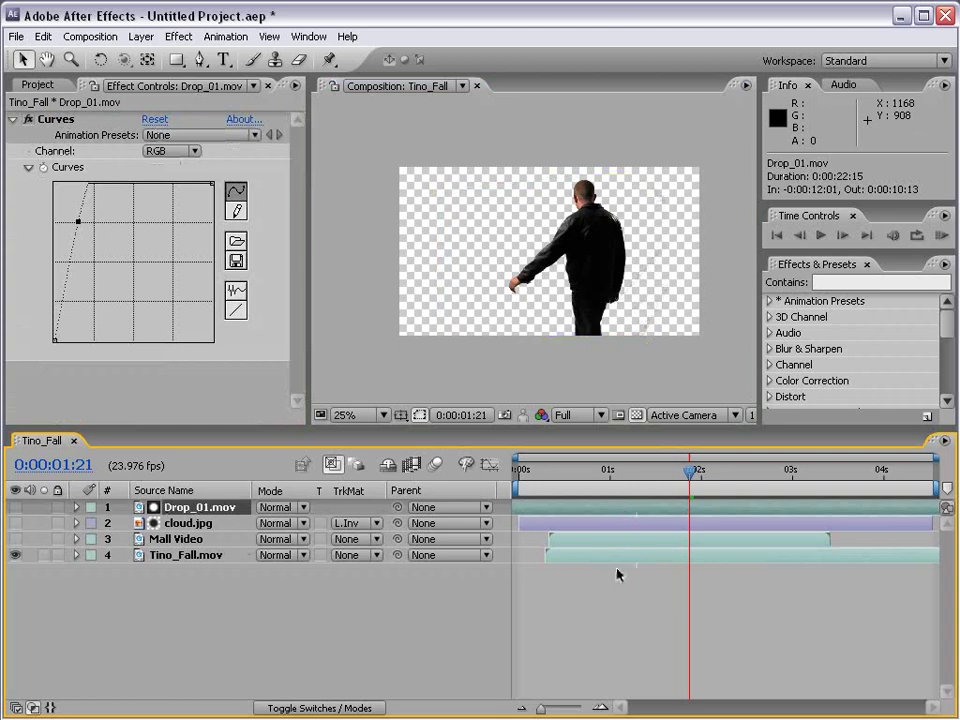
{"action": "left_click", "coordinate": [619, 558]}
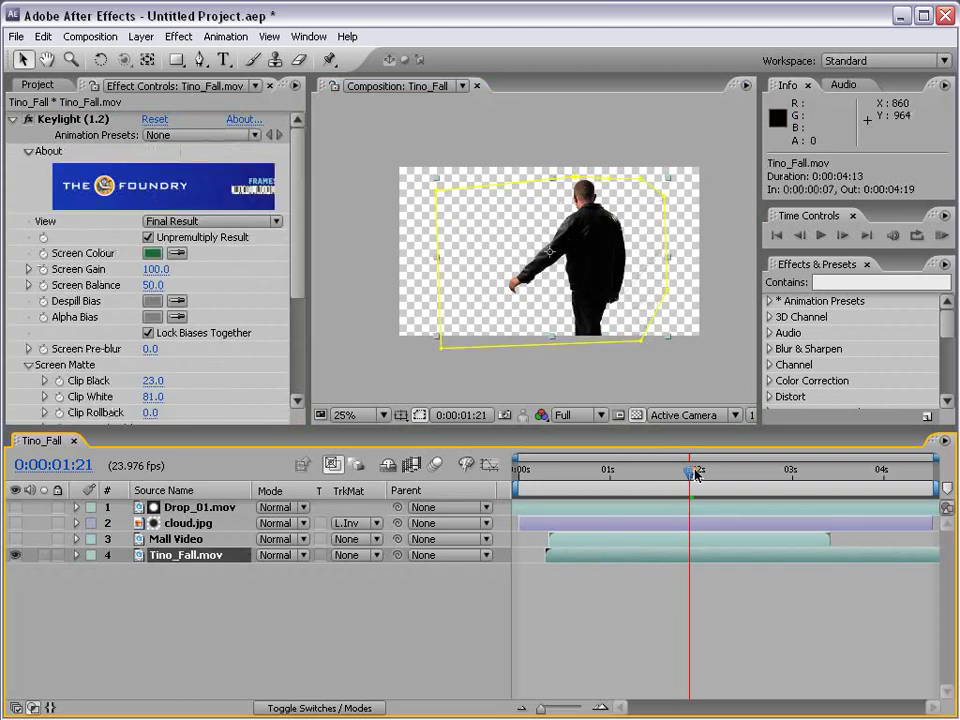
{"action": "mouse_move", "coordinate": [695, 475]}
{"action": "left_mouse_down"}
{"action": "mouse_move", "coordinate": [739, 476]}
{"action": "mouse_move", "coordinate": [701, 474]}
{"action": "left_mouse_up"}
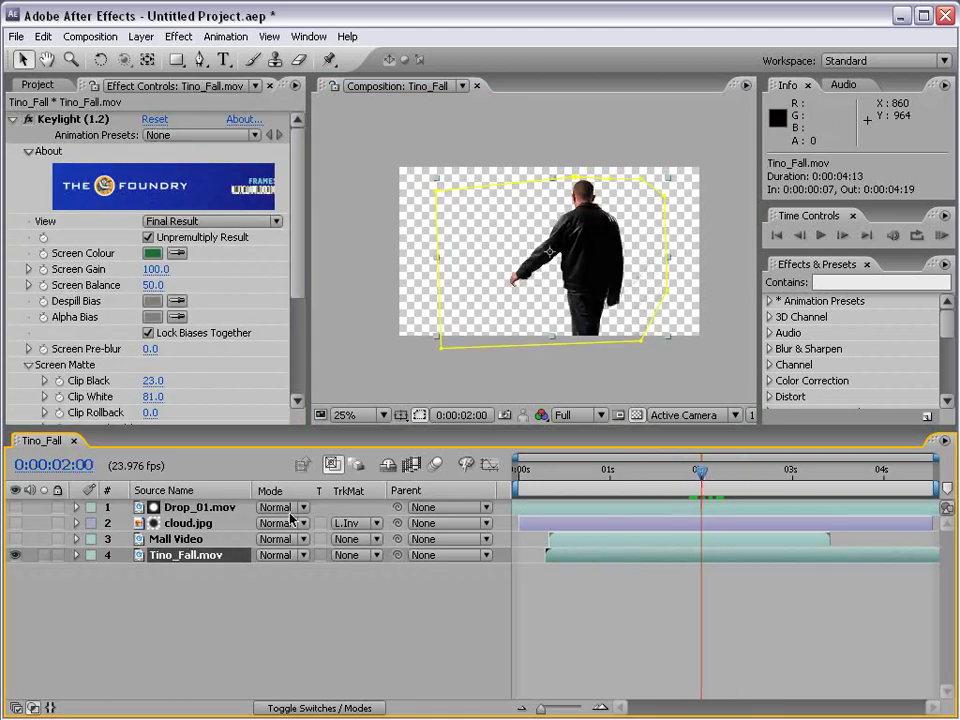
{"action": "left_click", "coordinate": [184, 525]}
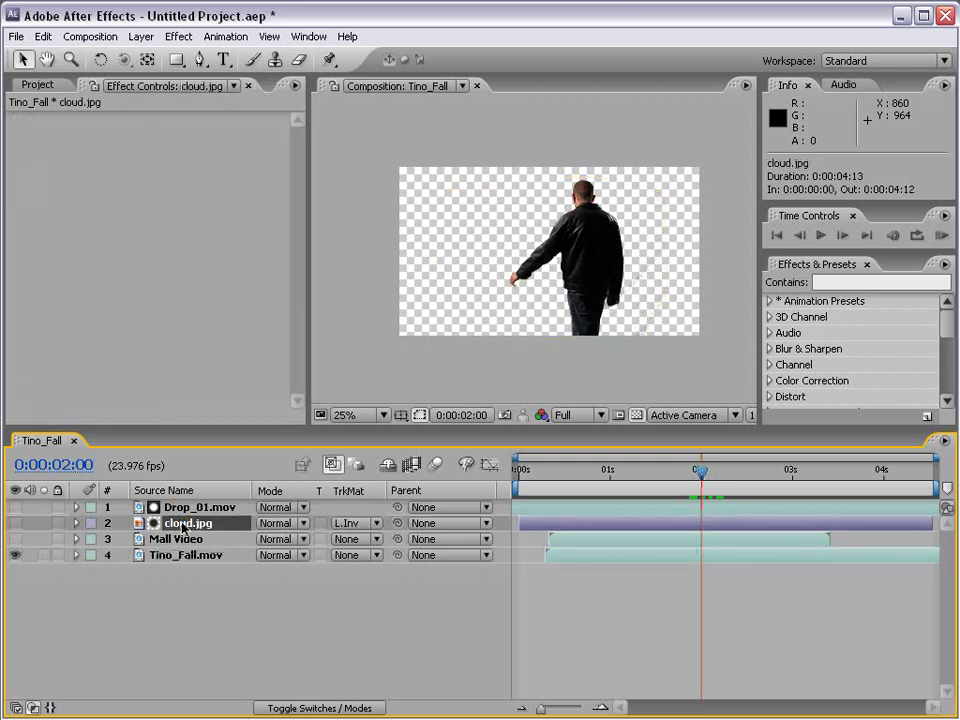
{"action": "left_click", "coordinate": [360, 523]}
{"action": "left_click", "coordinate": [369, 455]}
{"action": "left_click_drag", "start_coordinate": [166, 526], "coordinate": [169, 570]}
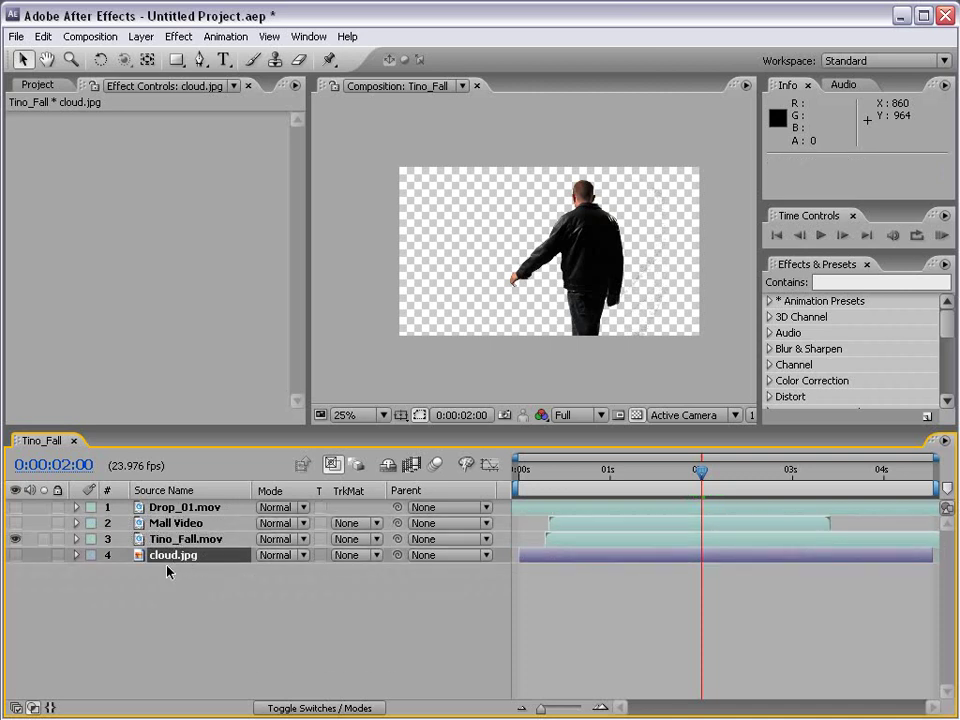
{"action": "left_click", "coordinate": [16, 555]}
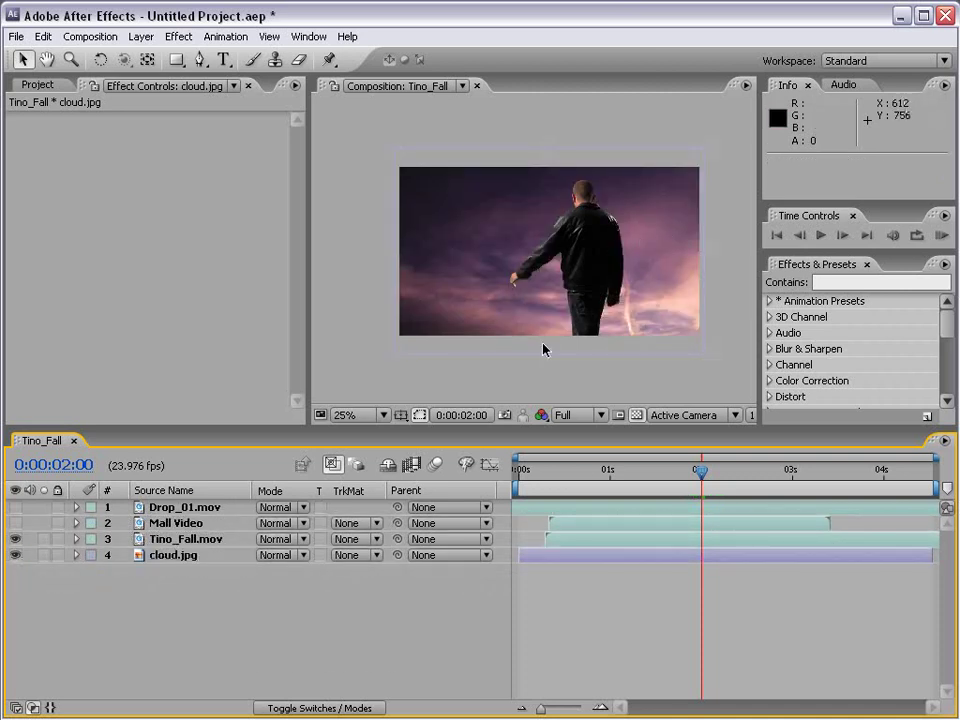
- Delete the Mall Video and Drop_01.mov layers, leaving Tino_Fall.mov over cloud.jpg
{"action": "left_click_drag", "start_coordinate": [698, 470], "coordinate": [636, 473]}
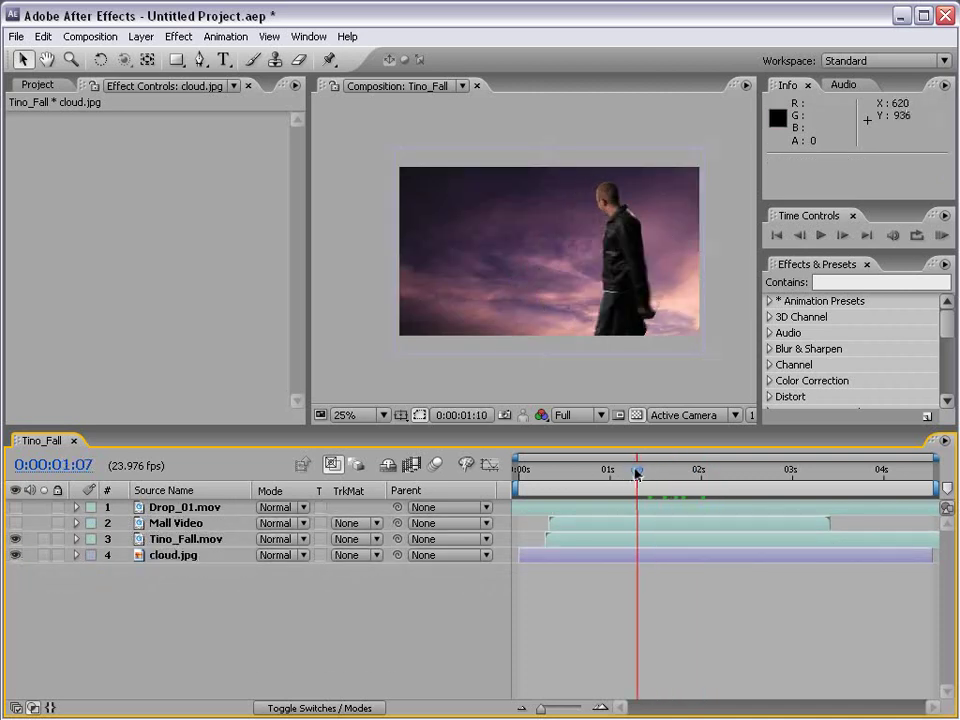
{"action": "left_click", "coordinate": [168, 523]}
{"action": "left_click", "coordinate": [160, 507], "text": "shift"}
{"action": "key", "text": "Delete"}
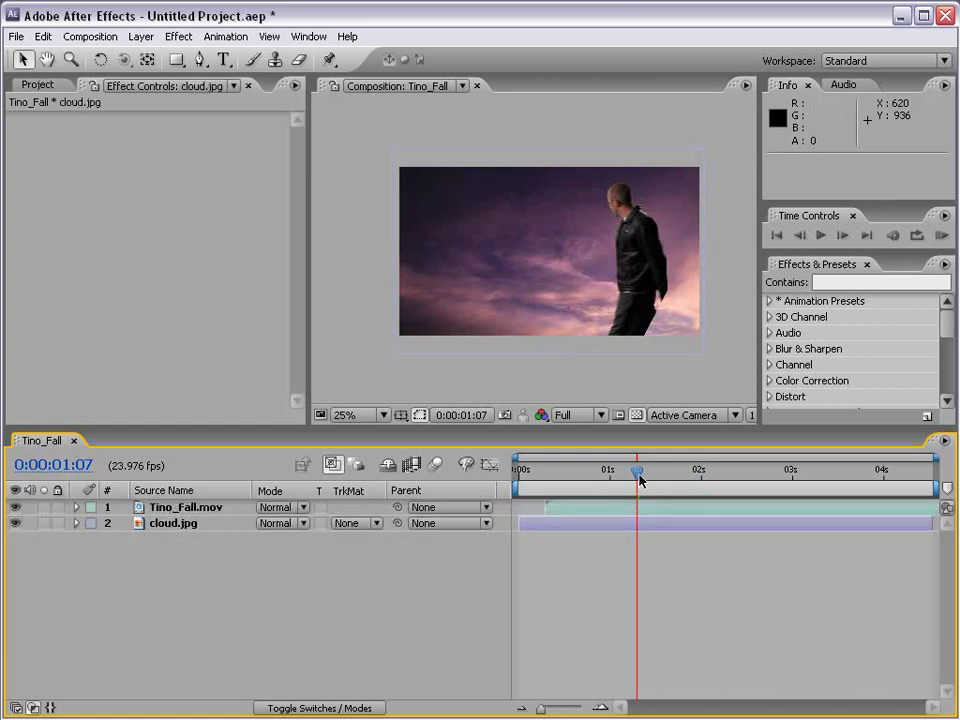
- At 0:00:02:15, set the track matte of cloud.jpg to Alpha Matte "Tino_Fall.mov"
{"action": "left_click_drag", "start_coordinate": [638, 479], "coordinate": [757, 478]}
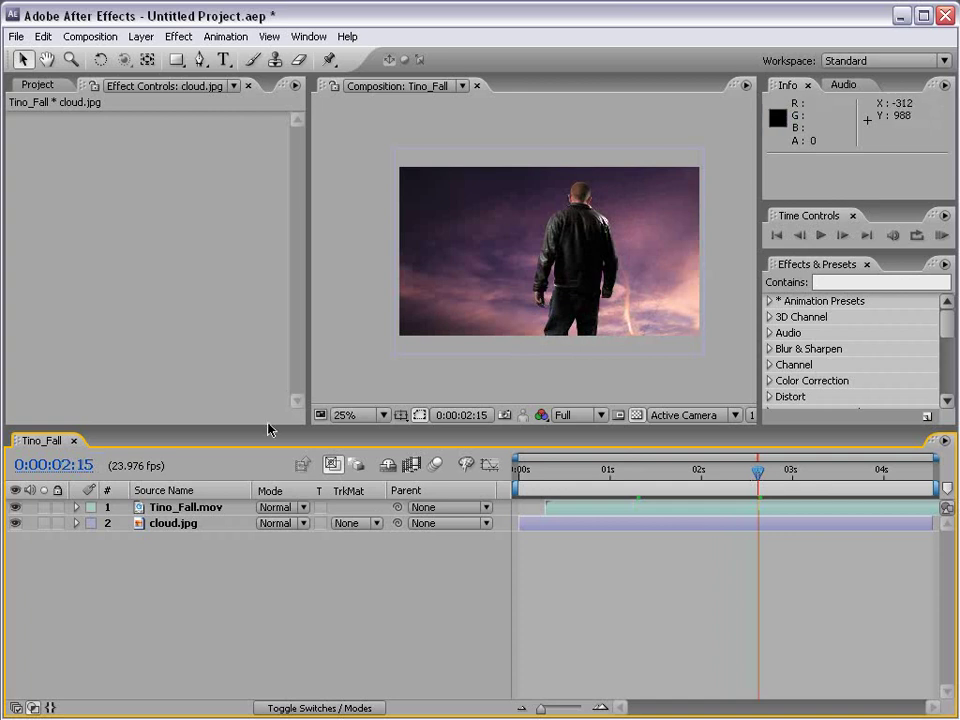
{"action": "left_click", "coordinate": [172, 524]}
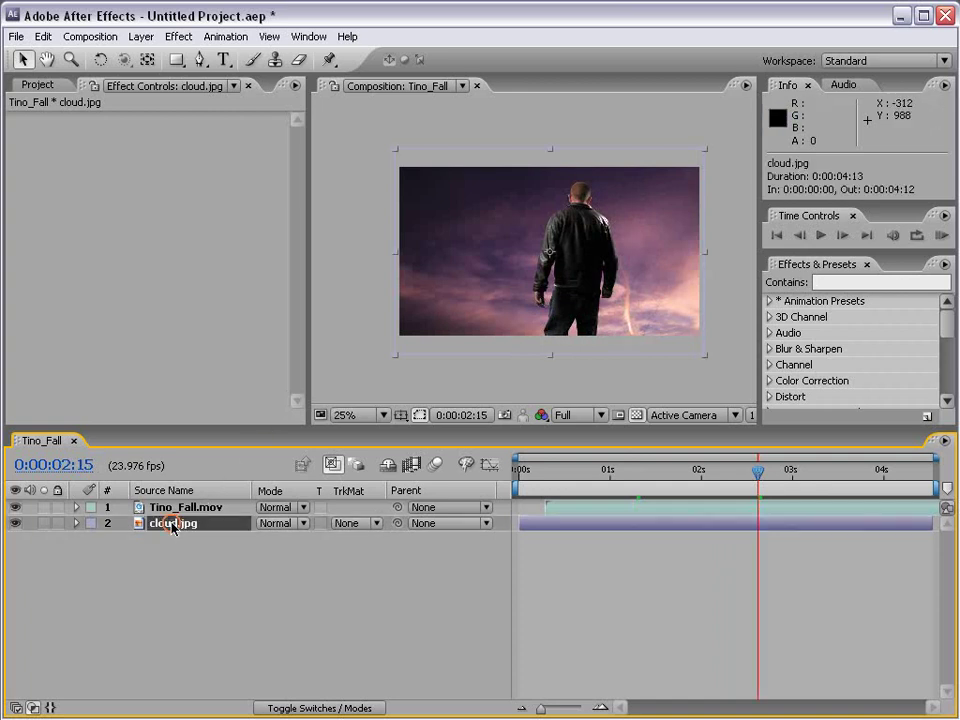
{"action": "left_click", "coordinate": [363, 526]}
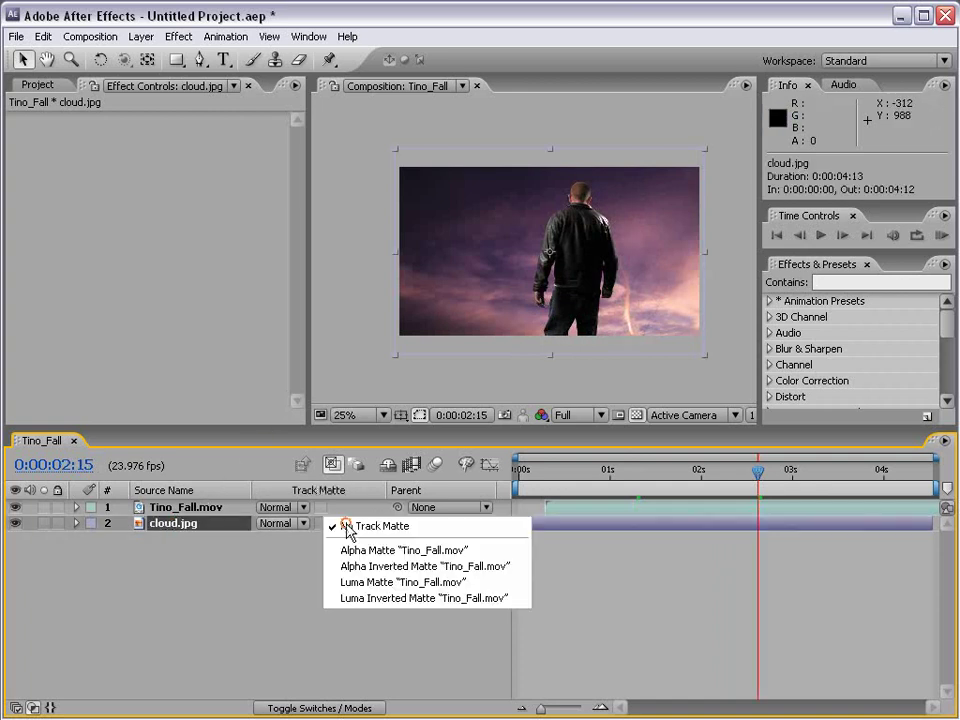
{"action": "left_click", "coordinate": [387, 551]}
- Compare the cloud-filled silhouette with the keyed man up close by temporarily showing the Tino_Fall.mov matte layer
{"action": "left_click", "coordinate": [153, 508]}
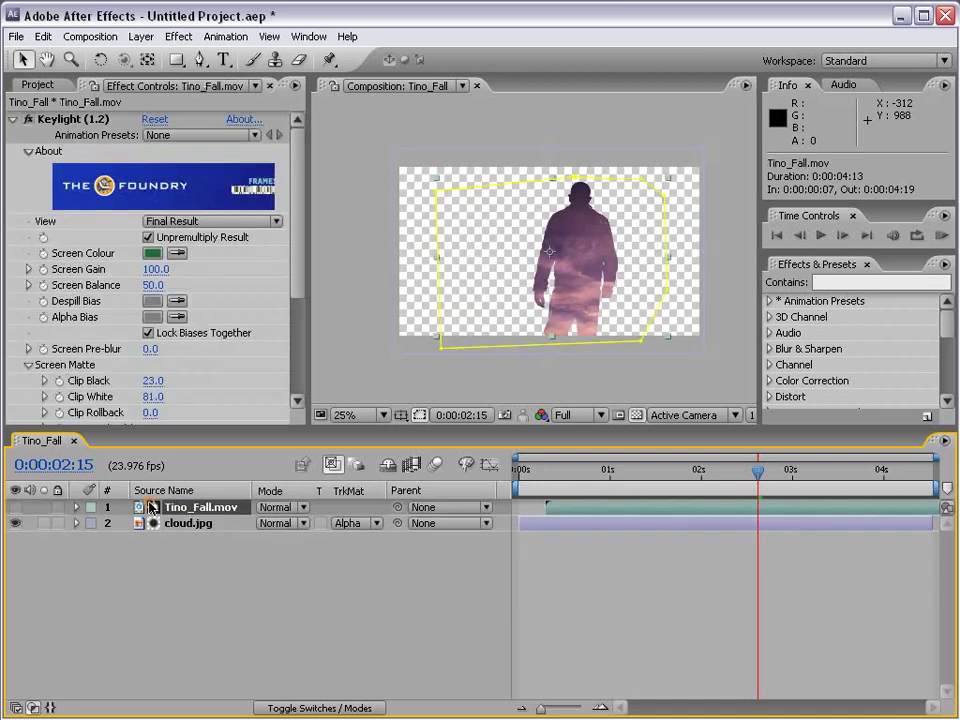
{"action": "left_click", "coordinate": [15, 507]}
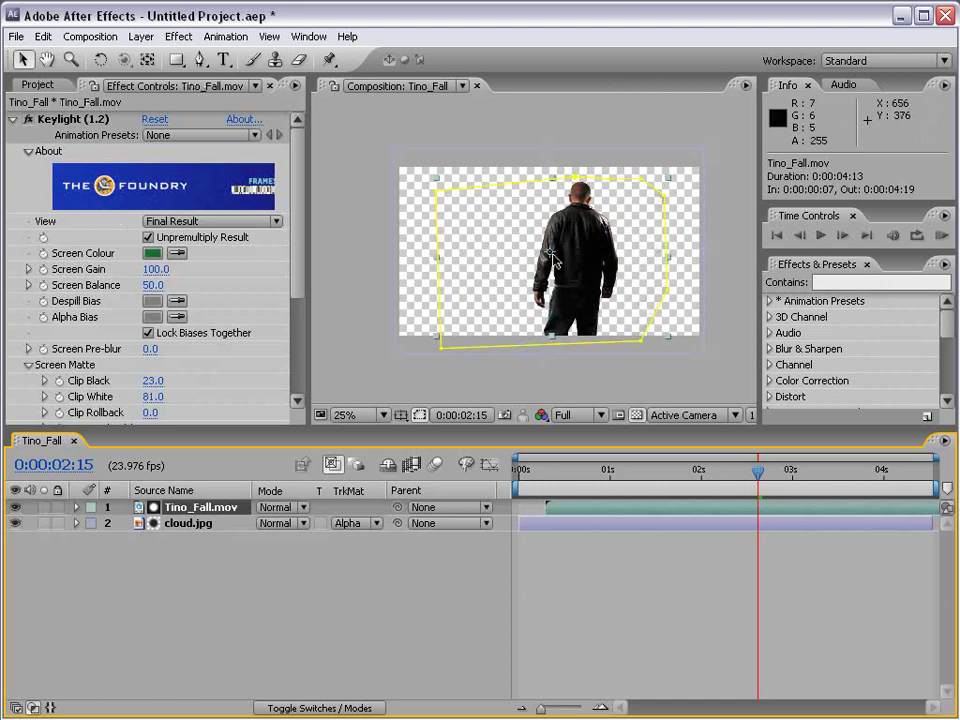
{"action": "key", "text": "period"}
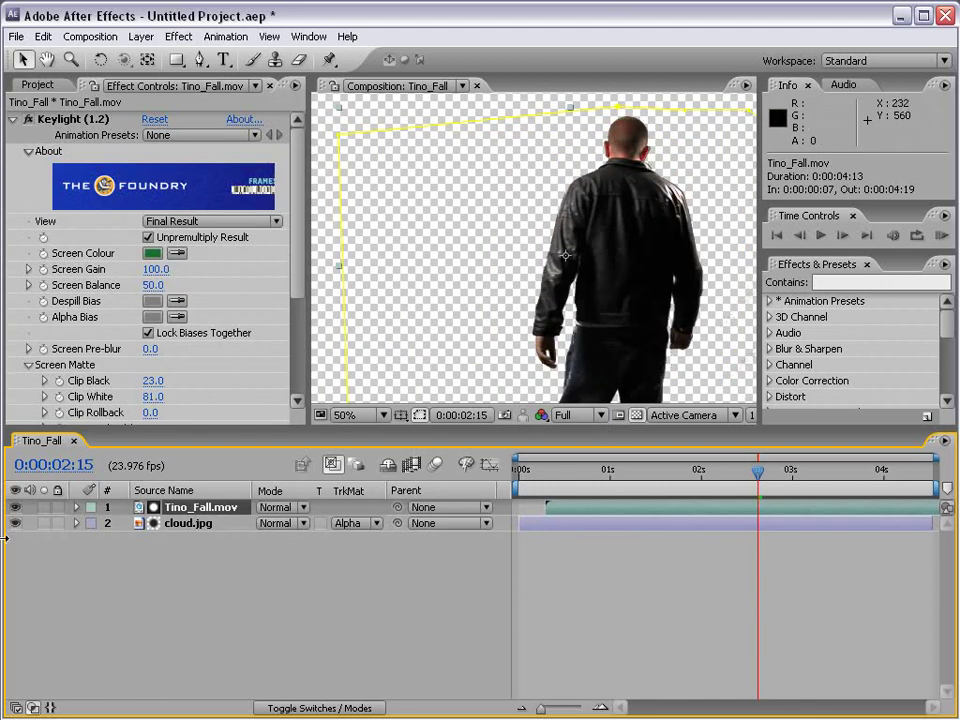
{"action": "left_click", "coordinate": [16, 508]}
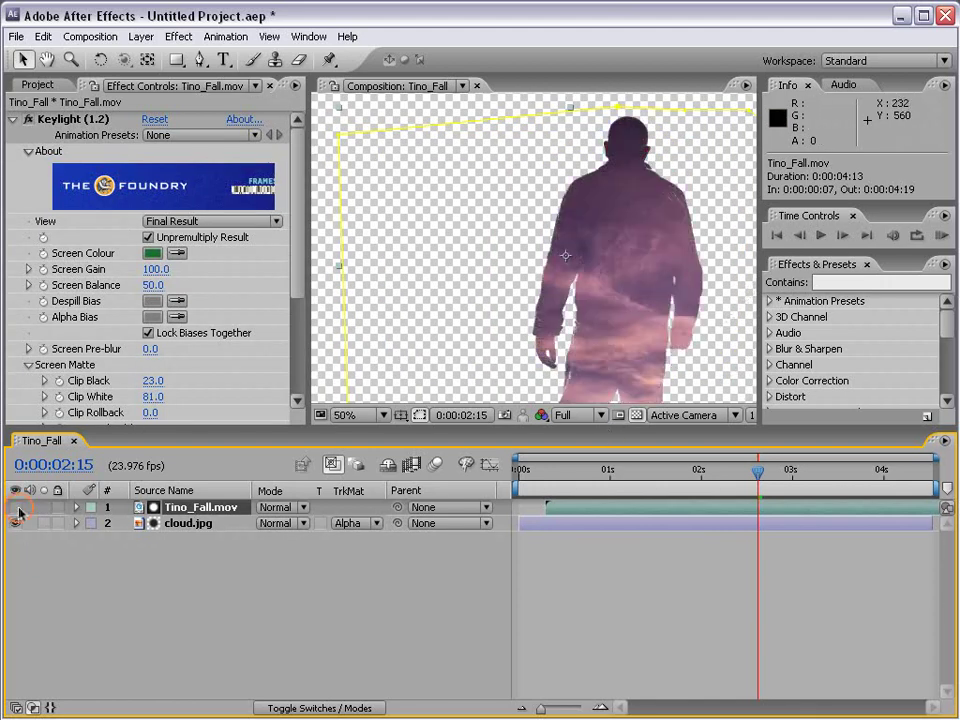
- Compare the Luma Matte and Alpha Inverted Matte modes on cloud.jpg, returning it to Alpha Matte "Tino_Fall.mov"
{"action": "left_click", "coordinate": [376, 524]}
{"action": "left_click", "coordinate": [373, 553]}
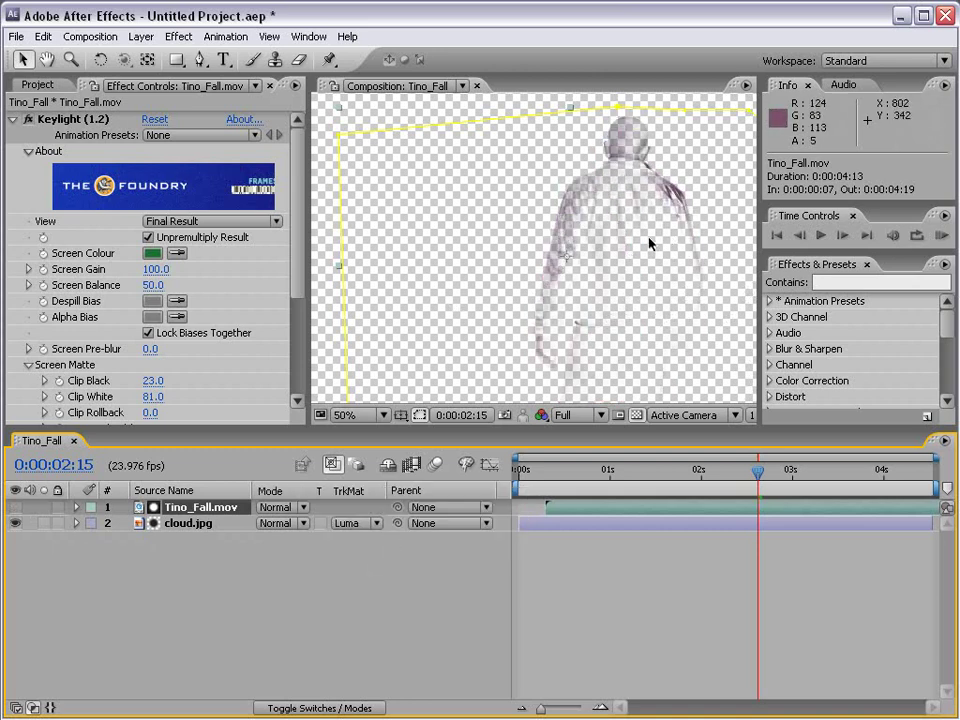
{"action": "left_click", "coordinate": [348, 527]}
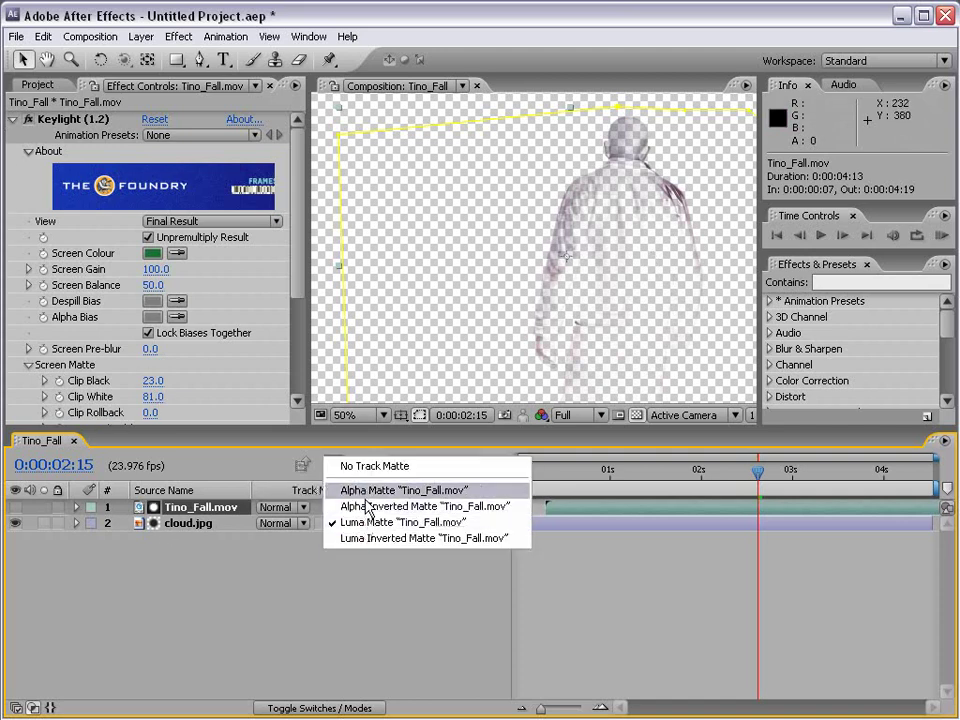
{"action": "left_click", "coordinate": [381, 507]}
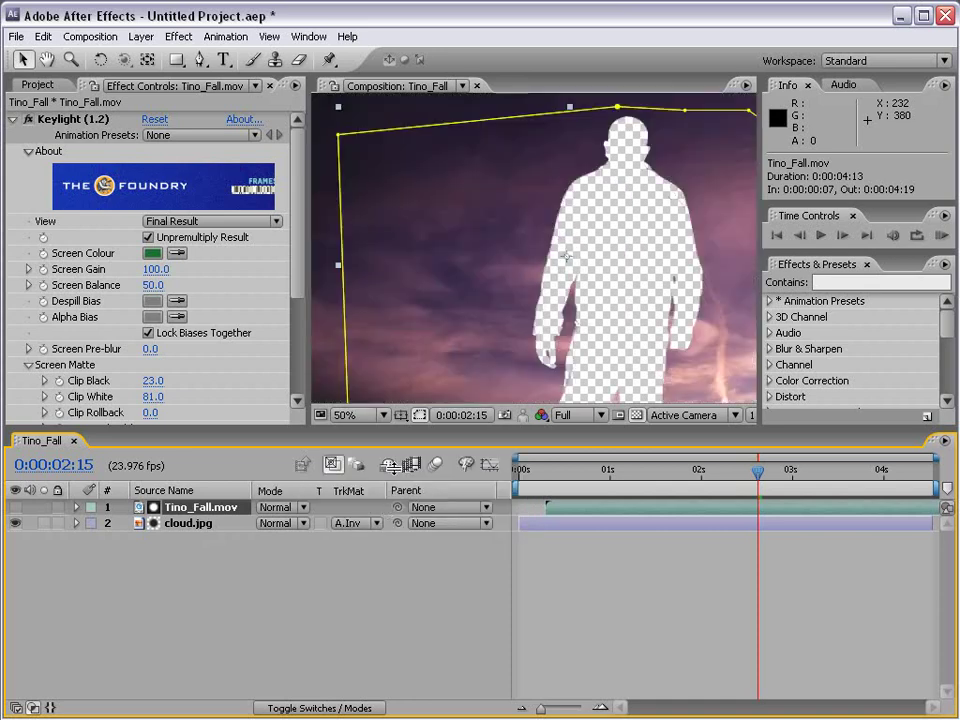
{"action": "scroll", "coordinate": [430, 211], "scroll_direction": "down", "scroll_amount": 1}
{"action": "left_click", "coordinate": [357, 523]}
{"action": "left_click", "coordinate": [350, 490]}
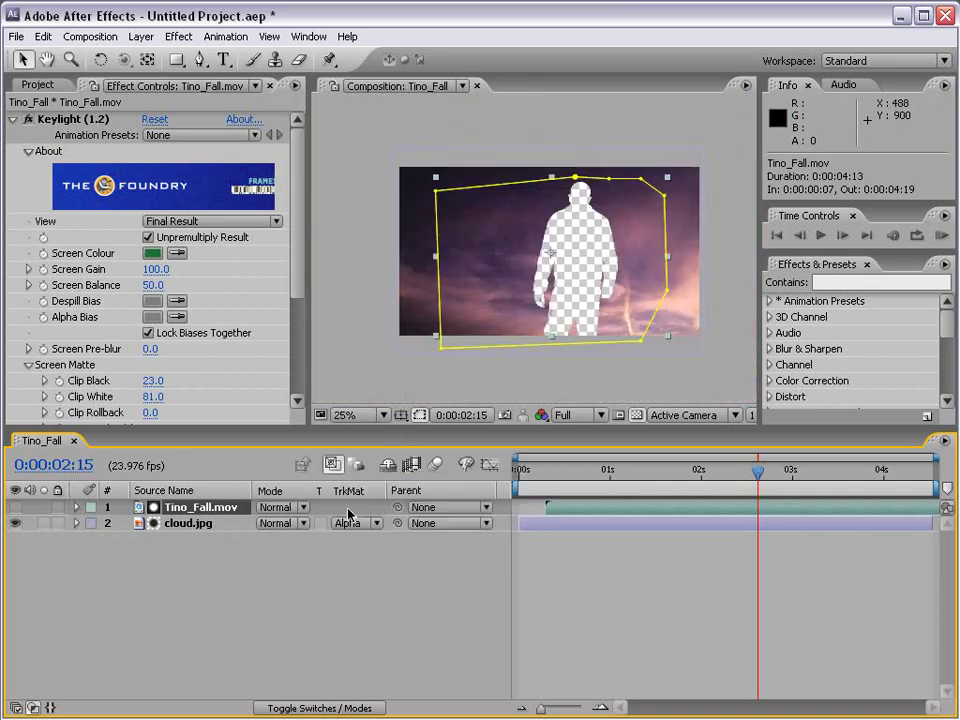
- Turn off the transparency grid and scrub through the cloud-filled silhouette, stopping at 0:00:02:16
{"action": "left_click", "coordinate": [636, 415]}
{"action": "left_click", "coordinate": [645, 492]}
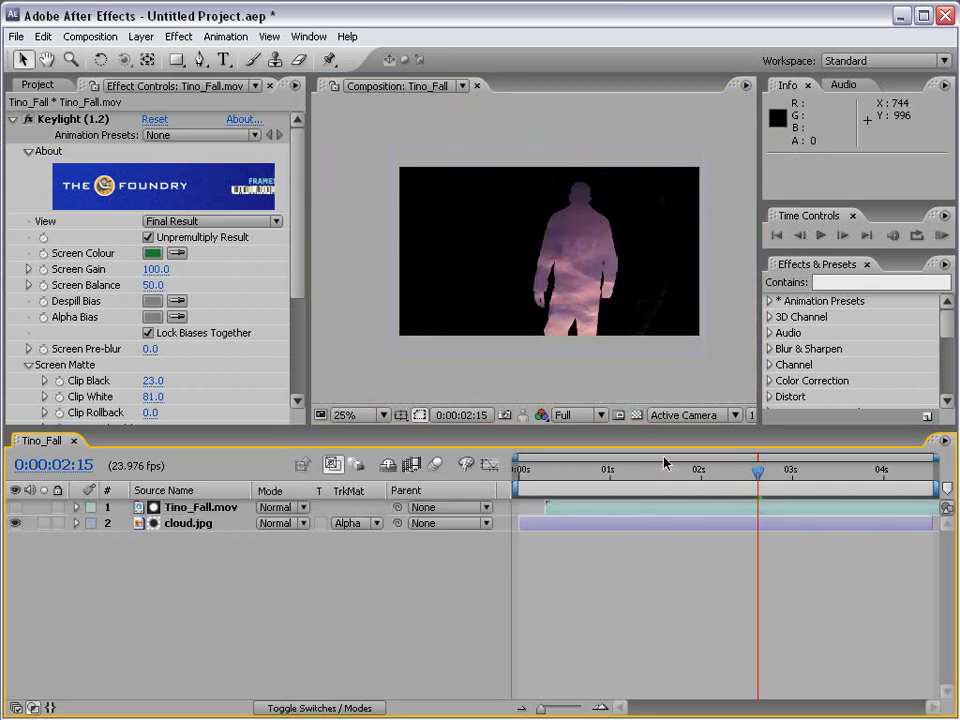
{"action": "left_click_drag", "start_coordinate": [745, 481], "coordinate": [535, 484]}
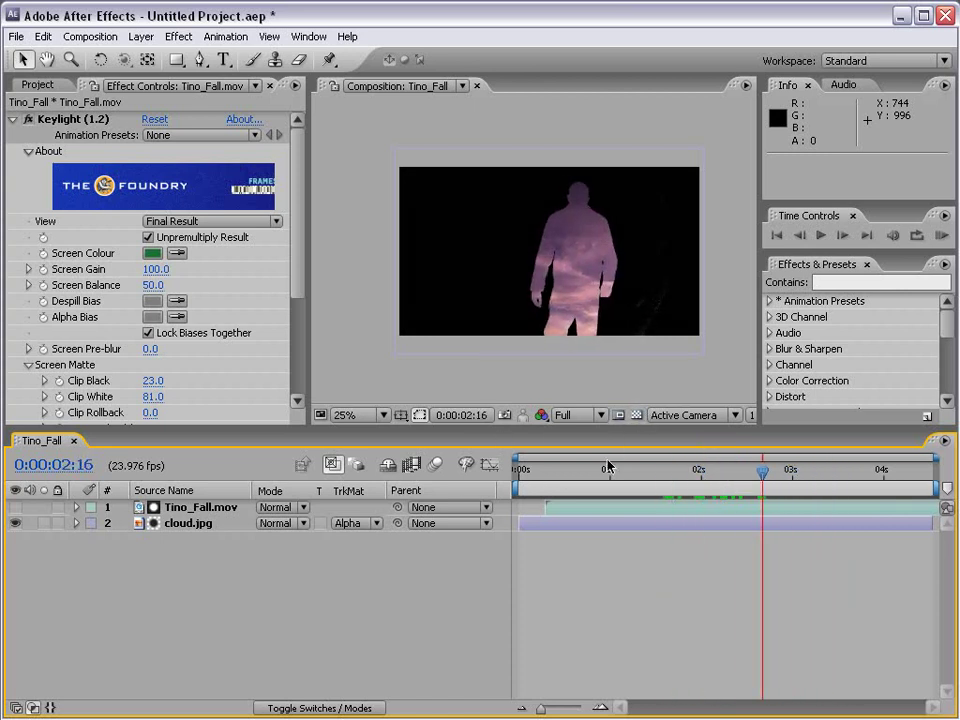
- Create a black solid of 1280 x 720 pixels at the top of the Tino_Fall layer stack
{"action": "left_click", "coordinate": [141, 36]}
{"action": "mouse_move", "coordinate": [140, 57]}
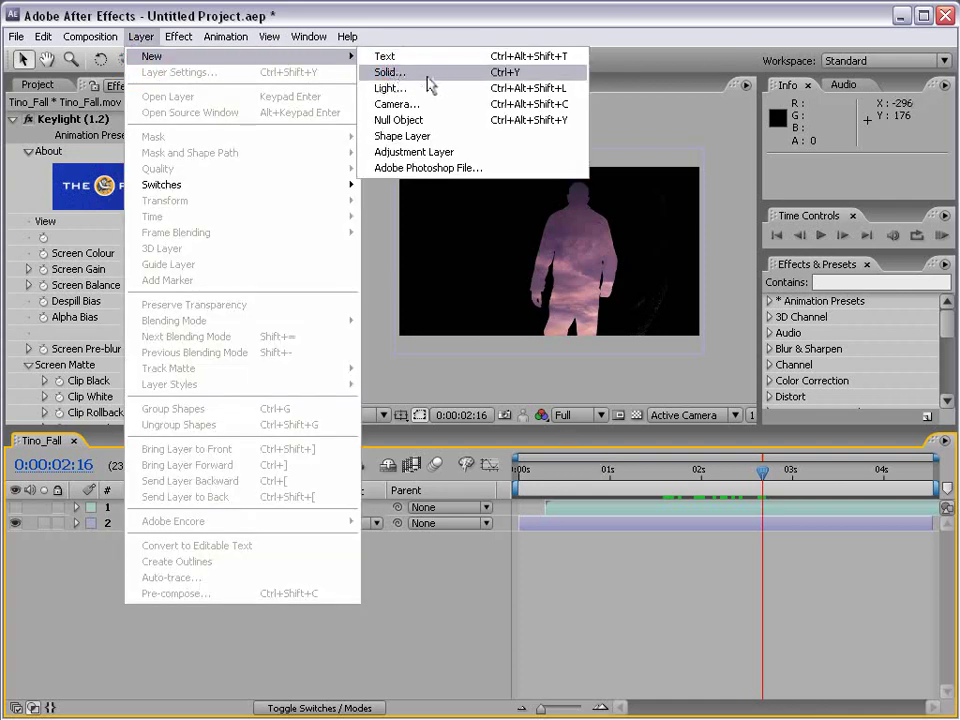
{"action": "left_click", "coordinate": [428, 74]}
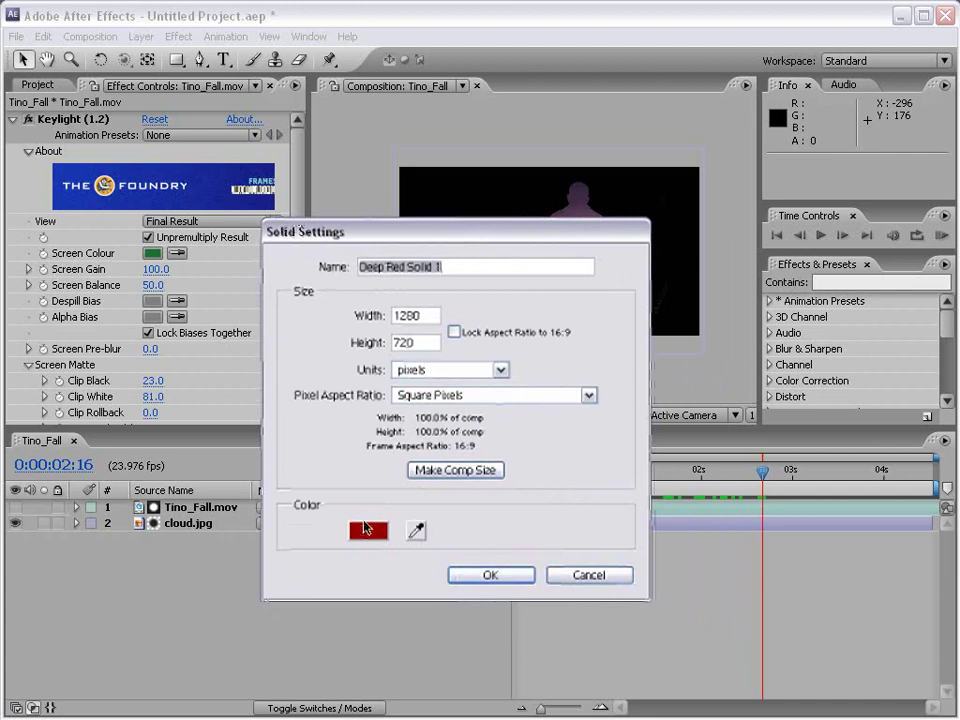
{"action": "left_click", "coordinate": [366, 528]}
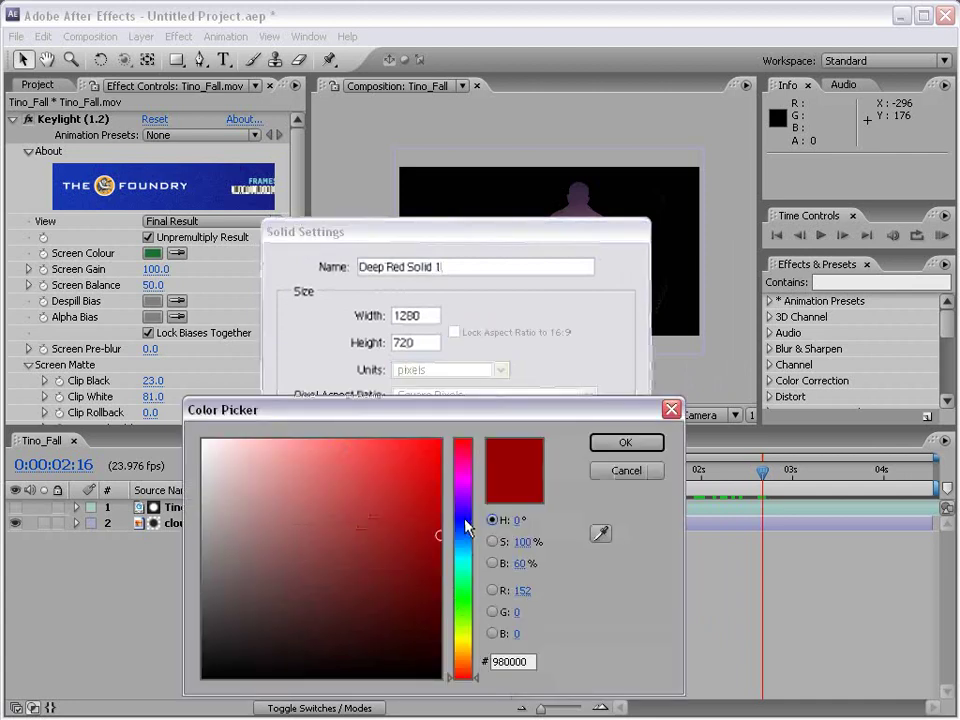
{"action": "left_click_drag", "start_coordinate": [362, 618], "coordinate": [510, 680]}
{"action": "left_click", "coordinate": [625, 442]}
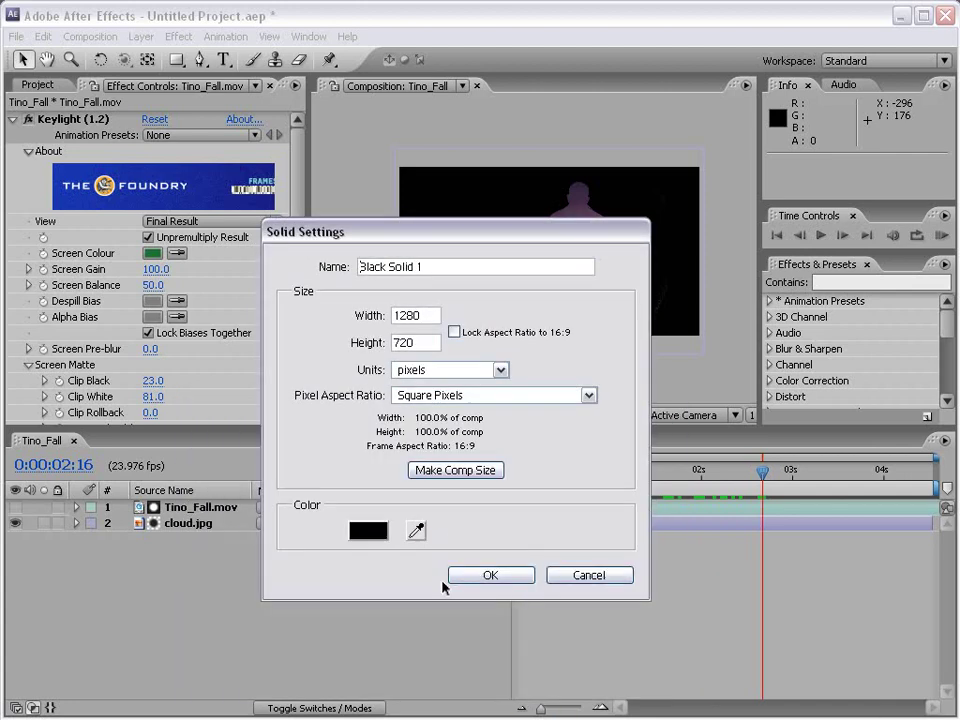
{"action": "left_click", "coordinate": [463, 583]}
- Create a deep magenta solid of 1280 x 720 pixels, with hue about 309°, saturation 91% and brightness 70%
{"action": "left_click", "coordinate": [141, 36]}
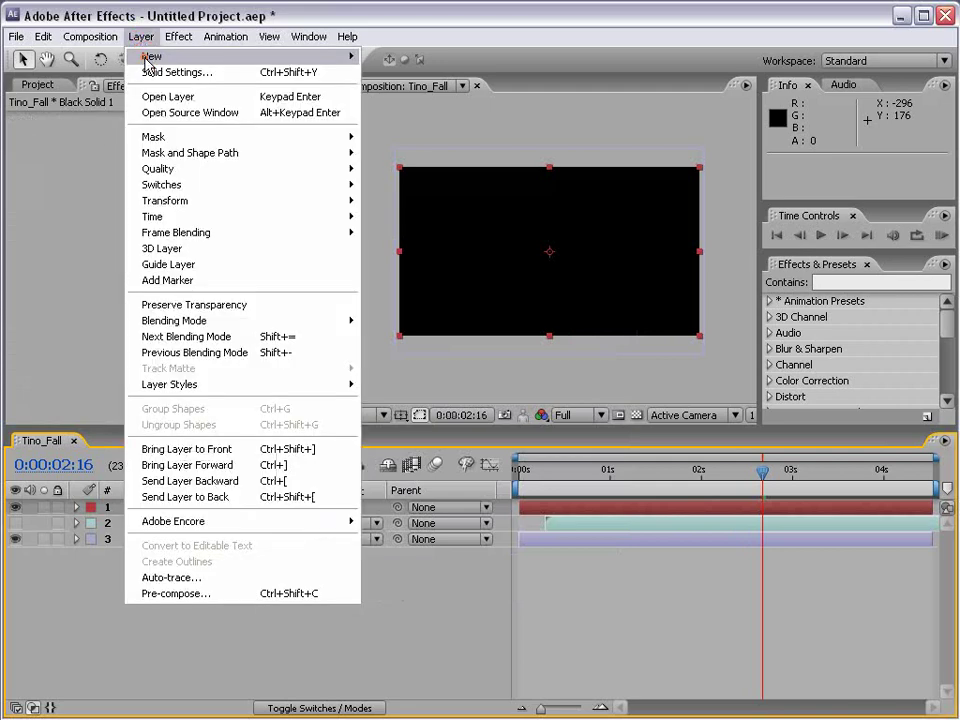
{"action": "mouse_move", "coordinate": [154, 56]}
{"action": "left_click", "coordinate": [388, 80]}
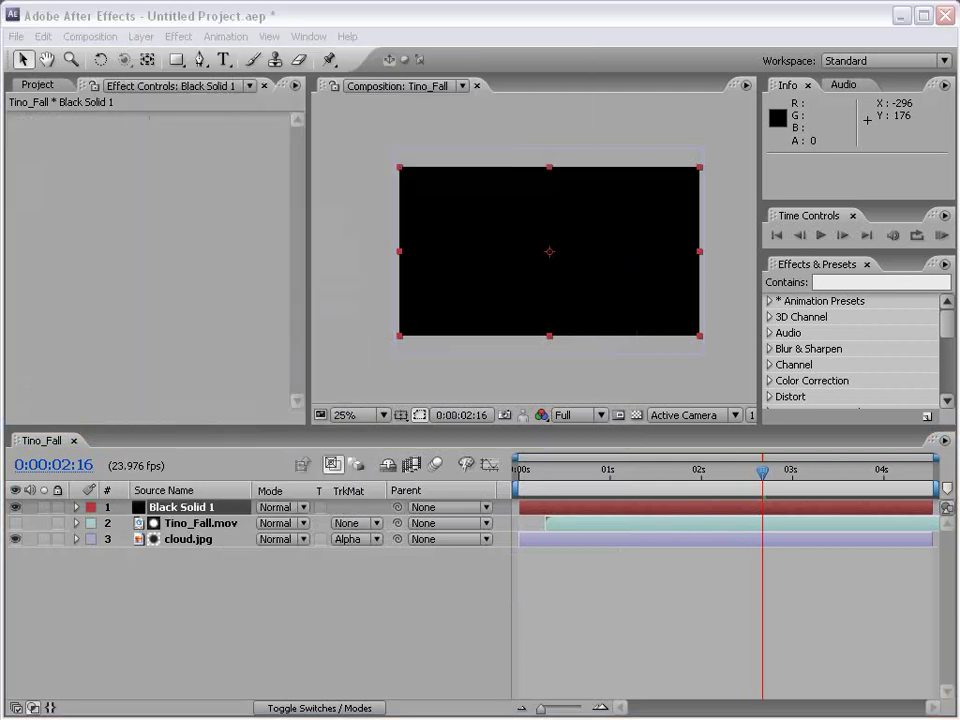
{"action": "left_click_drag", "start_coordinate": [291, 214], "coordinate": [279, 210]}
{"action": "left_click", "coordinate": [310, 498]}
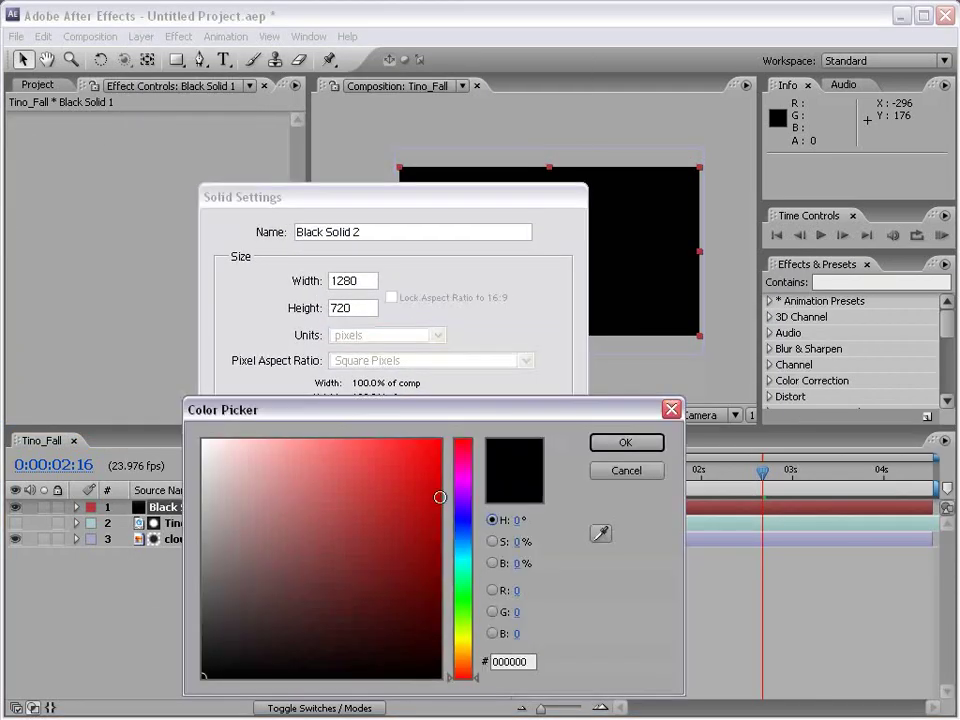
{"action": "left_click", "coordinate": [407, 469]}
{"action": "left_click", "coordinate": [418, 510]}
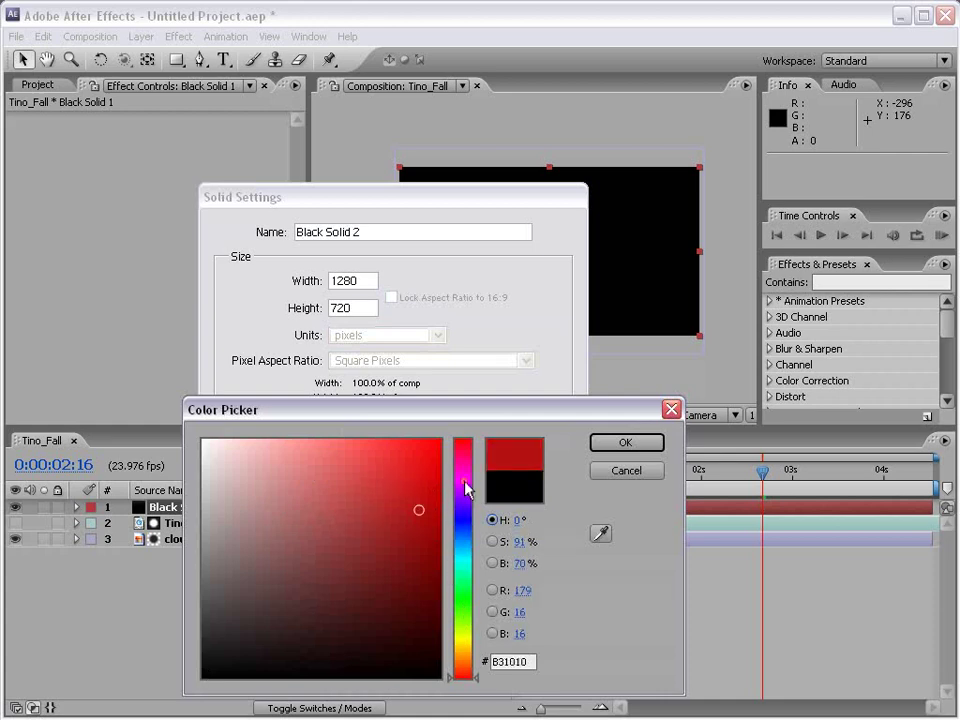
{"action": "left_click", "coordinate": [460, 472]}
{"action": "left_click", "coordinate": [592, 450]}
{"action": "left_click", "coordinate": [426, 541]}
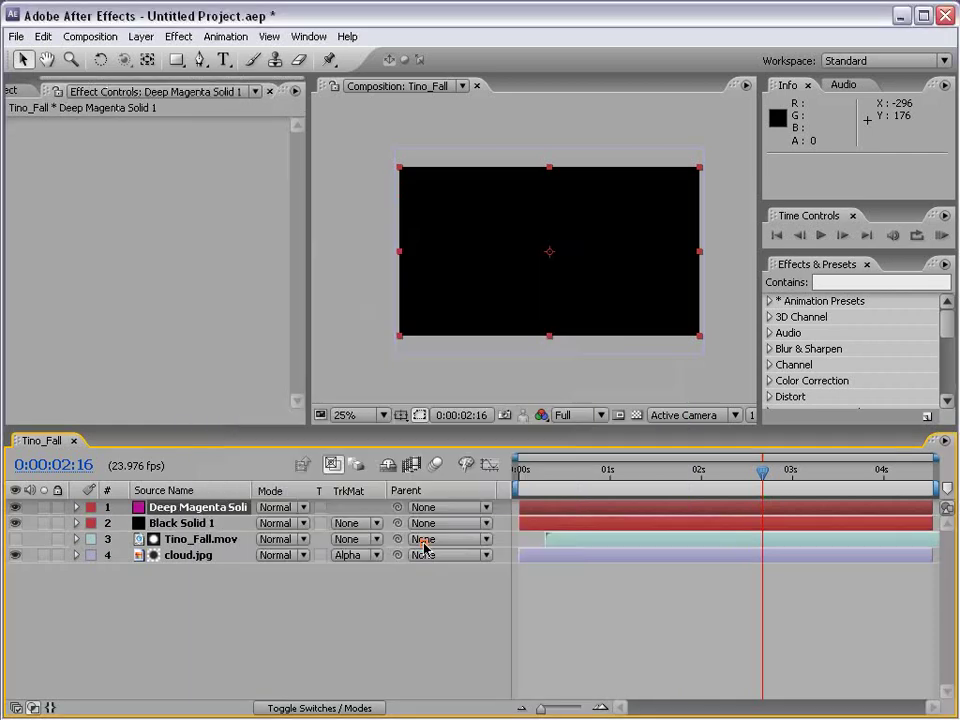
- Replace cloud.jpg with the black solid directly beneath Tino_Fall.mov, keeping the magenta solid as the bottom layer
{"action": "left_click_drag", "start_coordinate": [165, 511], "coordinate": [155, 575]}
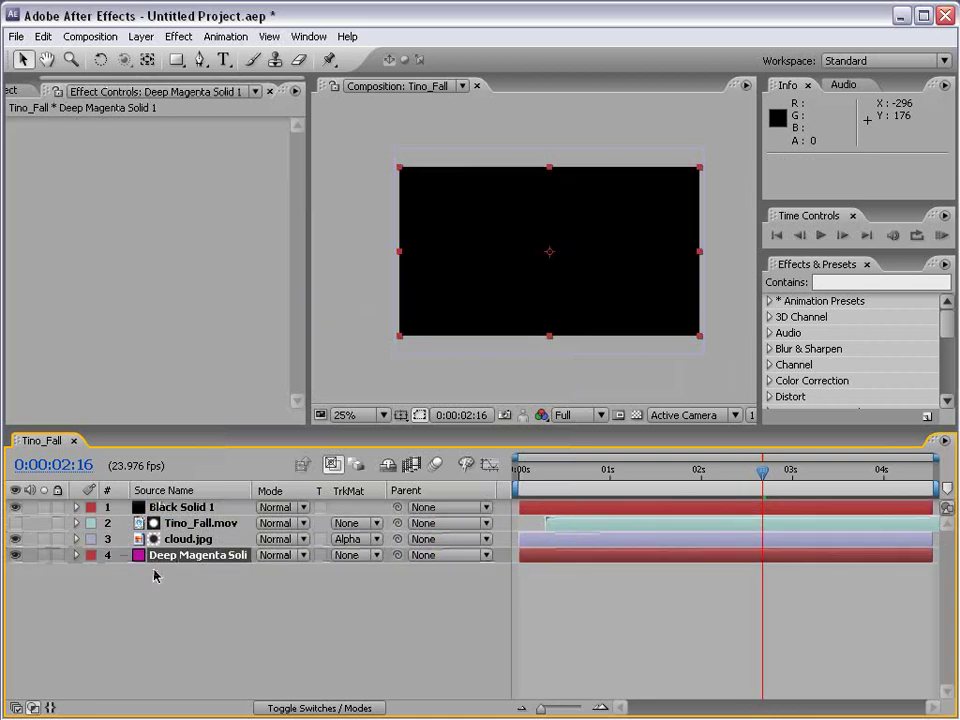
{"action": "left_click_drag", "start_coordinate": [170, 508], "coordinate": [172, 534]}
{"action": "left_click", "coordinate": [176, 541]}
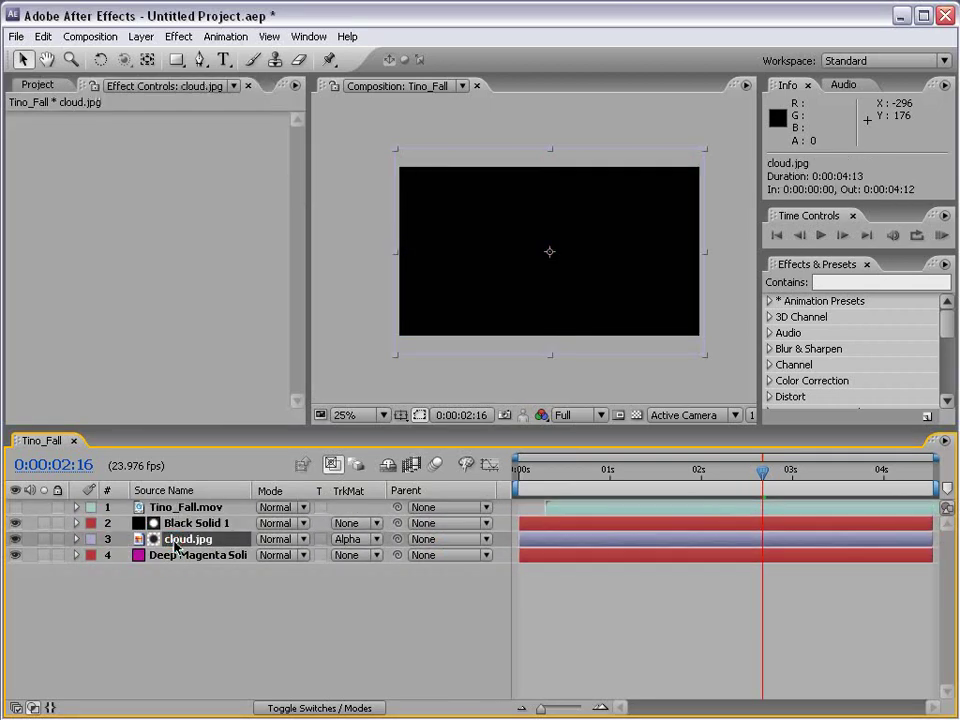
{"action": "key", "text": "Delete"}
- Set the track matte of Black Solid 1 to Alpha Matte "Tino_Fall.mov"
{"action": "left_click", "coordinate": [181, 525]}
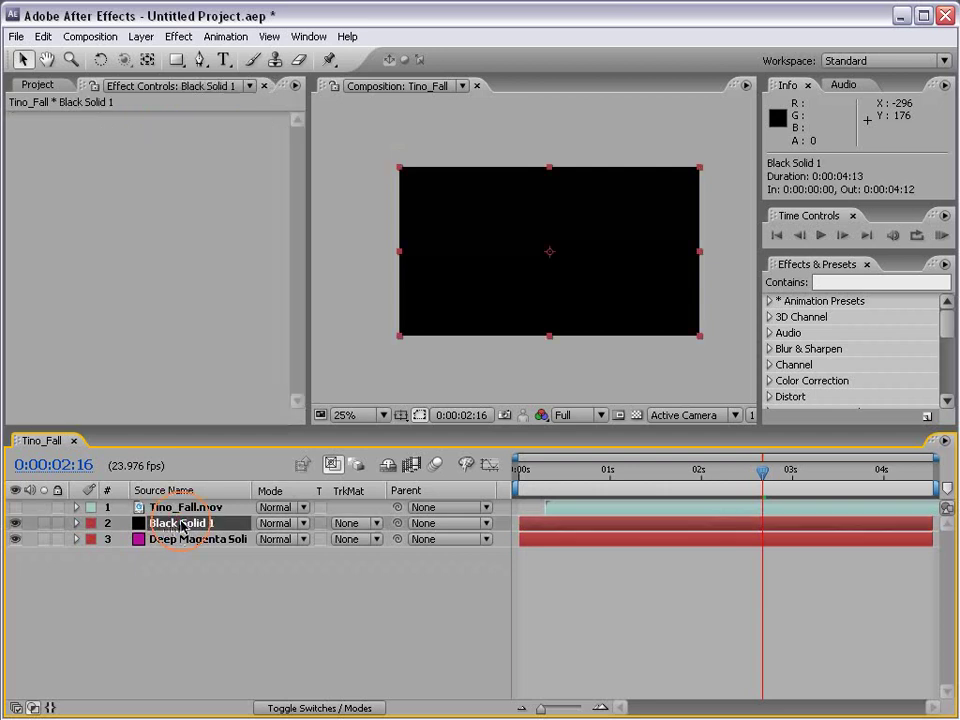
{"action": "left_click", "coordinate": [353, 523]}
{"action": "left_click", "coordinate": [363, 551]}
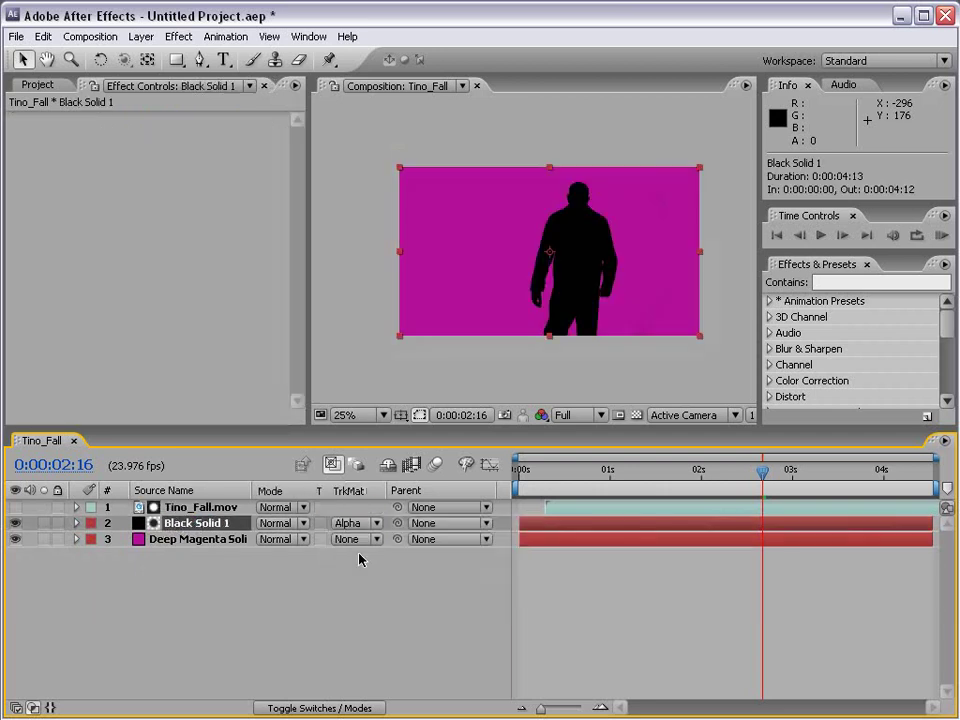
{"action": "left_click", "coordinate": [360, 559]}
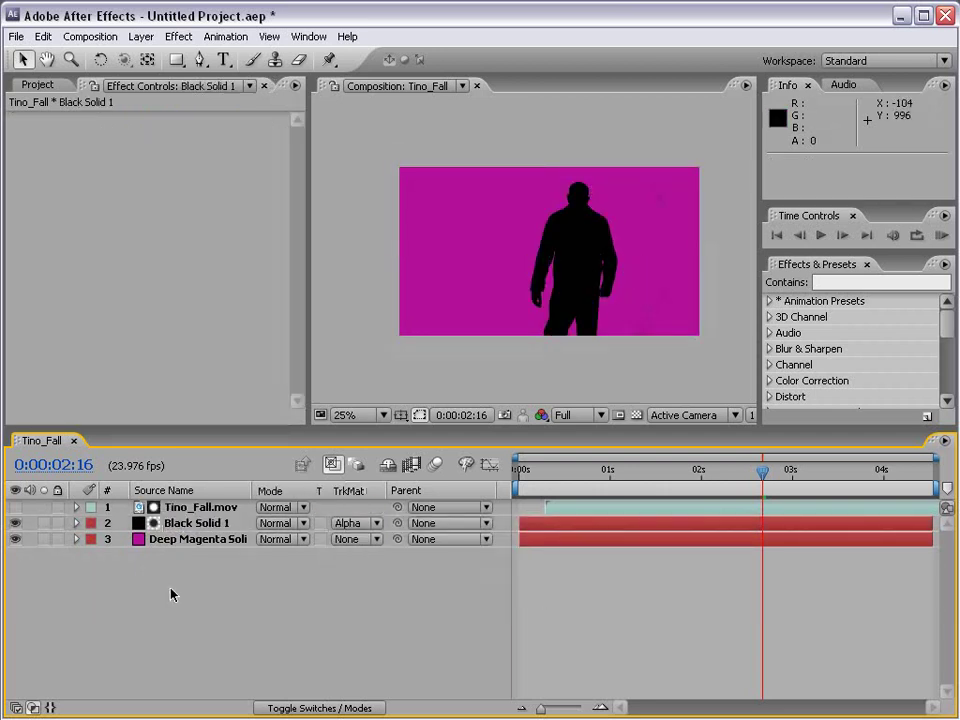
- Examine the black silhouette's edges against the magenta background up close, including at 0:00:03:16
{"action": "left_click", "coordinate": [195, 508]}
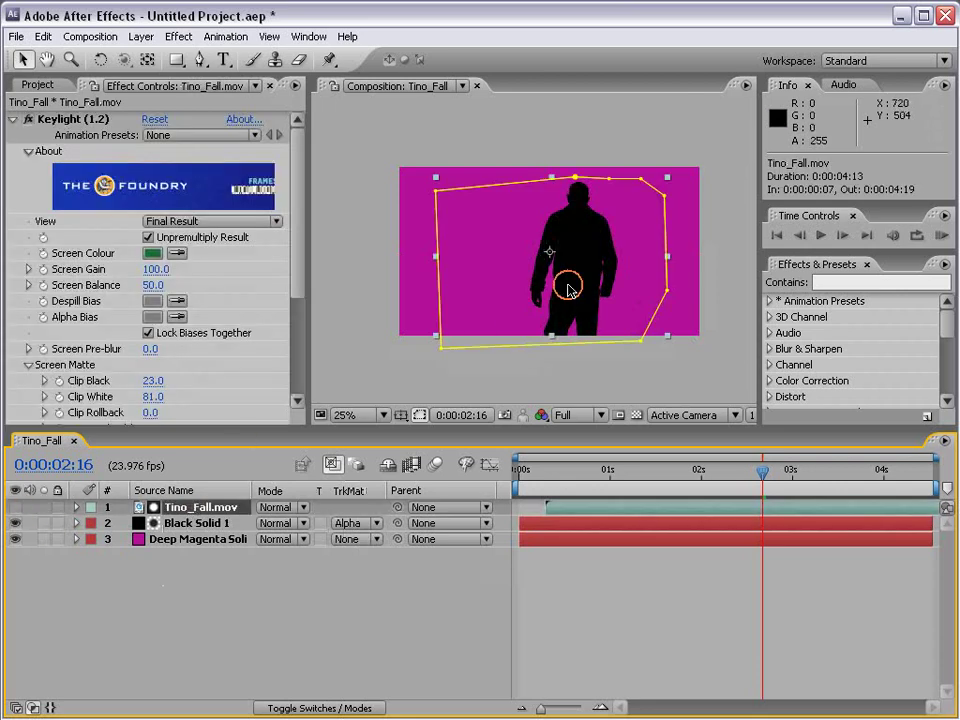
{"action": "key", "text": "period"}
{"action": "key", "text": "comma"}
{"action": "left_click_drag", "start_coordinate": [762, 470], "coordinate": [851, 463]}
{"action": "key", "text": "period"}
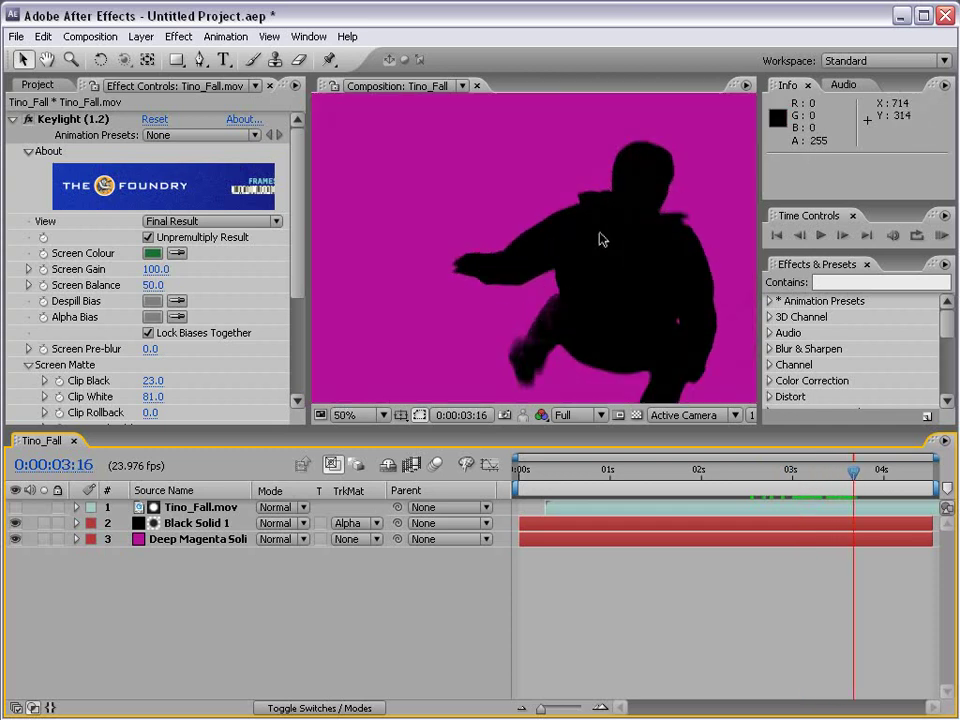
{"action": "key", "text": "comma"}
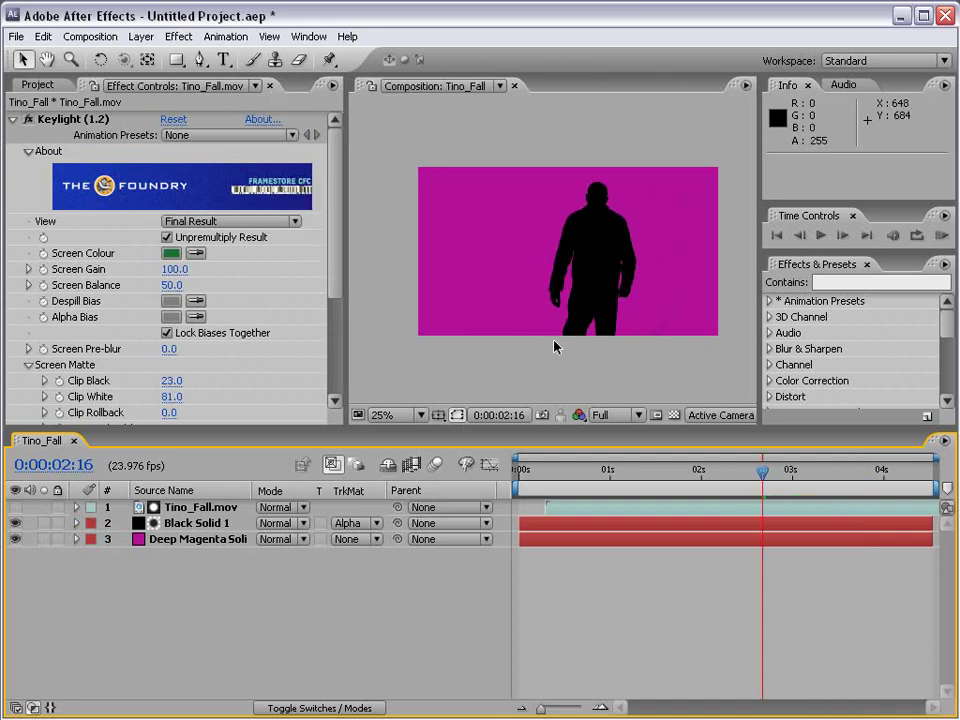
- Add a second black solid of 1280 x 720 pixels above all other layers at 0:00:02:16
{"action": "left_click", "coordinate": [141, 36]}
{"action": "mouse_move", "coordinate": [322, 57]}
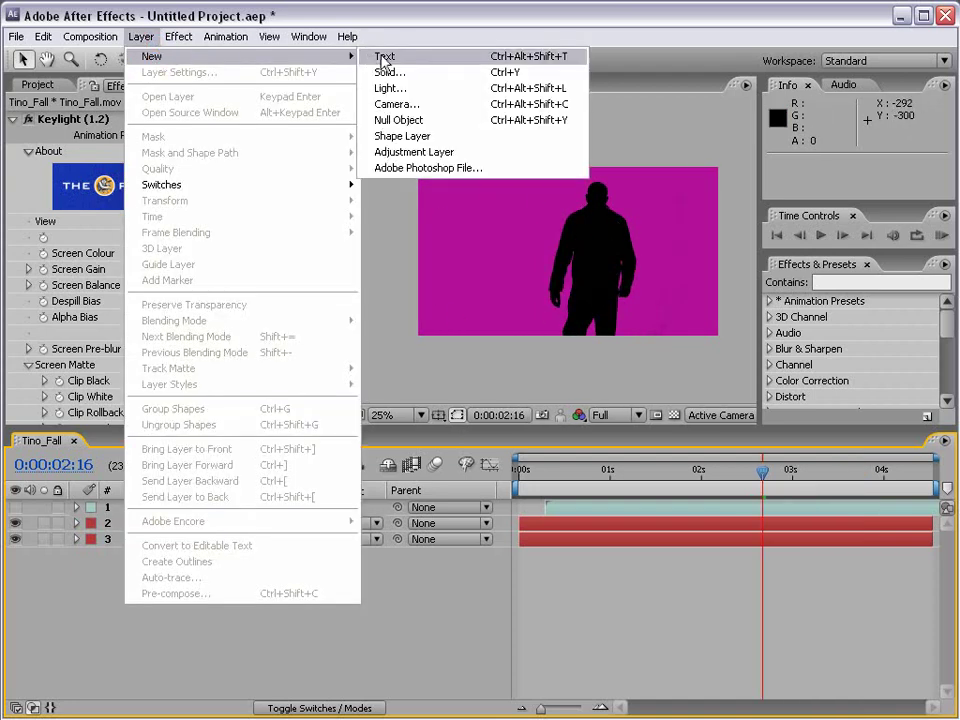
{"action": "left_click", "coordinate": [439, 75]}
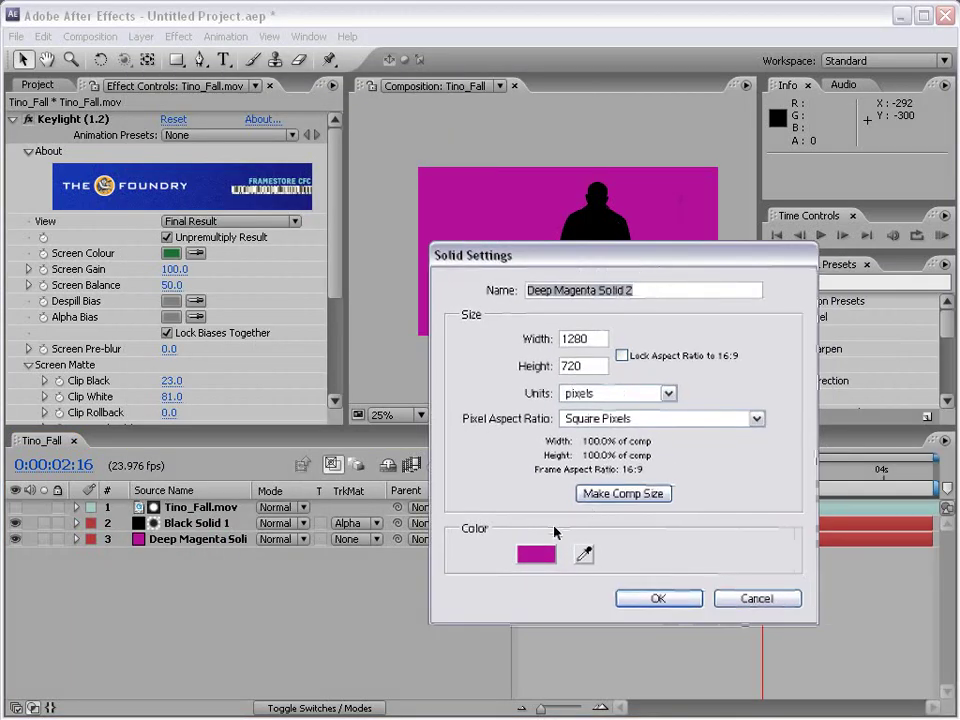
{"action": "left_click", "coordinate": [534, 555]}
{"action": "left_click_drag", "start_coordinate": [409, 543], "coordinate": [300, 678]}
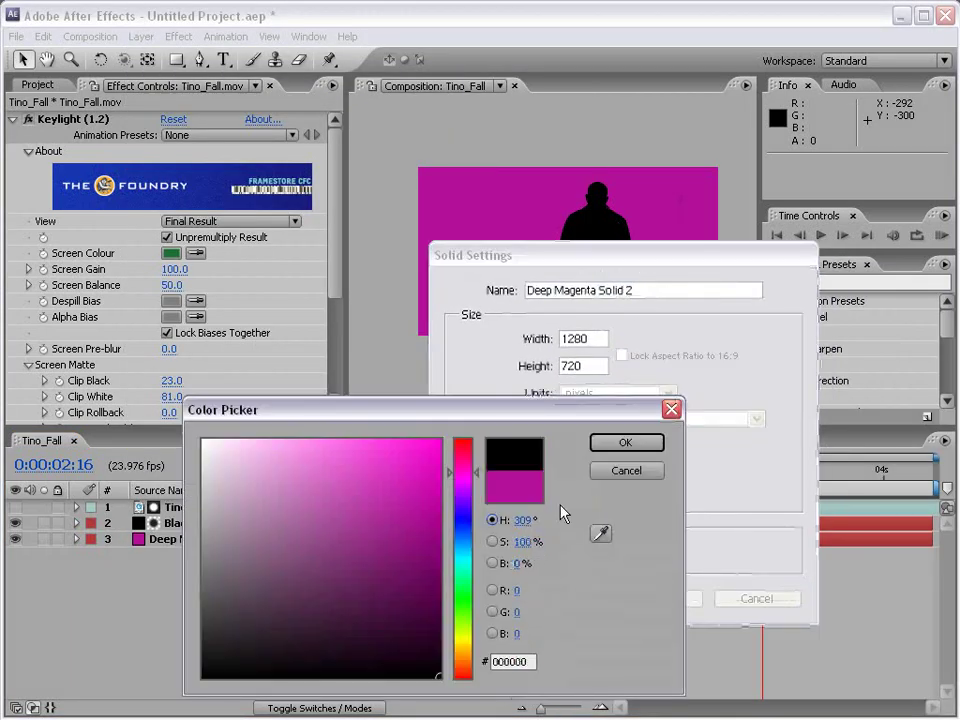
{"action": "left_click", "coordinate": [625, 442]}
{"action": "left_click", "coordinate": [657, 599]}
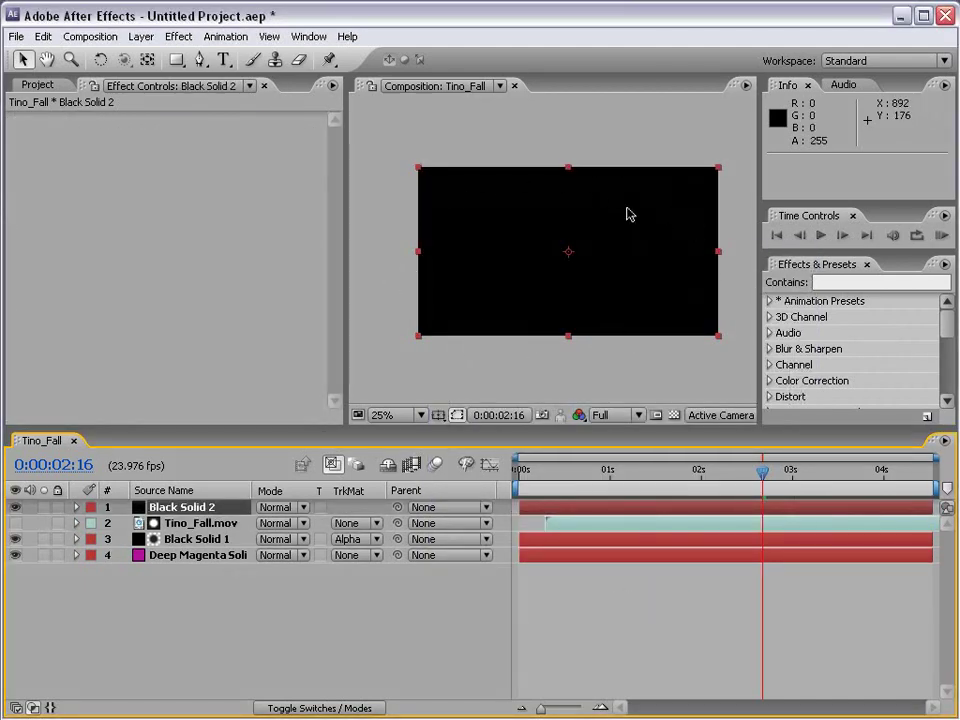
- Draw an elliptical mask on Black Solid 2 nearly filling the frame, about 1256 x 692 pixels, and set its mode to Subtract
{"action": "mouse_move", "coordinate": [176, 60]}
{"action": "left_mouse_down"}
{"action": "mouse_move", "coordinate": [238, 101]}
{"action": "mouse_move", "coordinate": [307, 110]}
{"action": "left_mouse_up"}
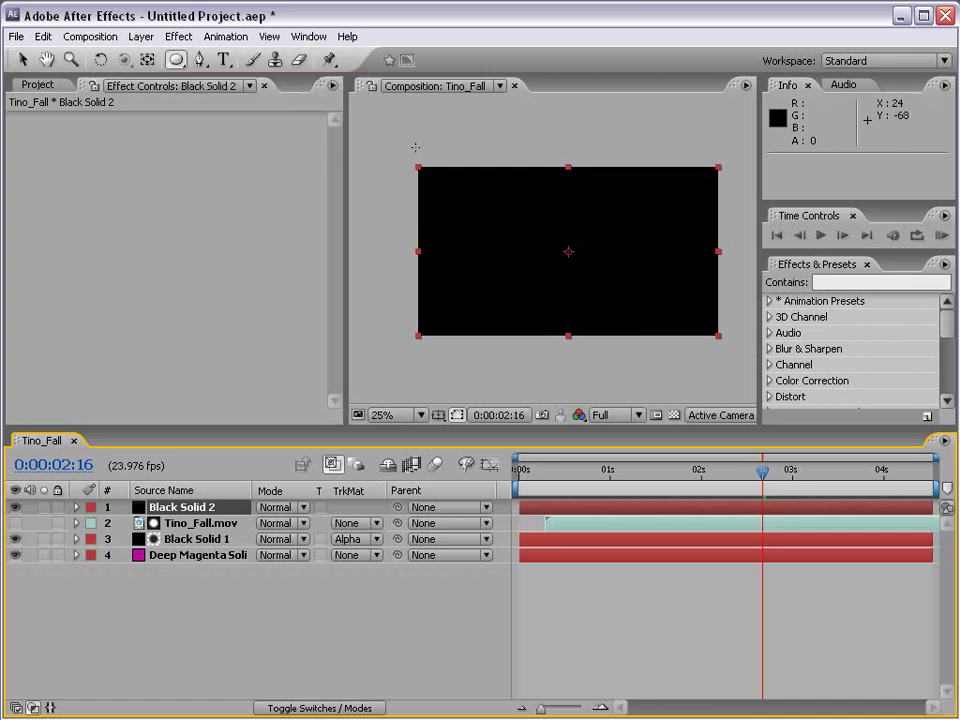
{"action": "mouse_move", "coordinate": [421, 167]}
{"action": "left_mouse_down"}
{"action": "mouse_move", "coordinate": [553, 227]}
{"action": "mouse_move", "coordinate": [682, 322]}
{"action": "mouse_move", "coordinate": [716, 332]}
{"action": "left_mouse_up"}
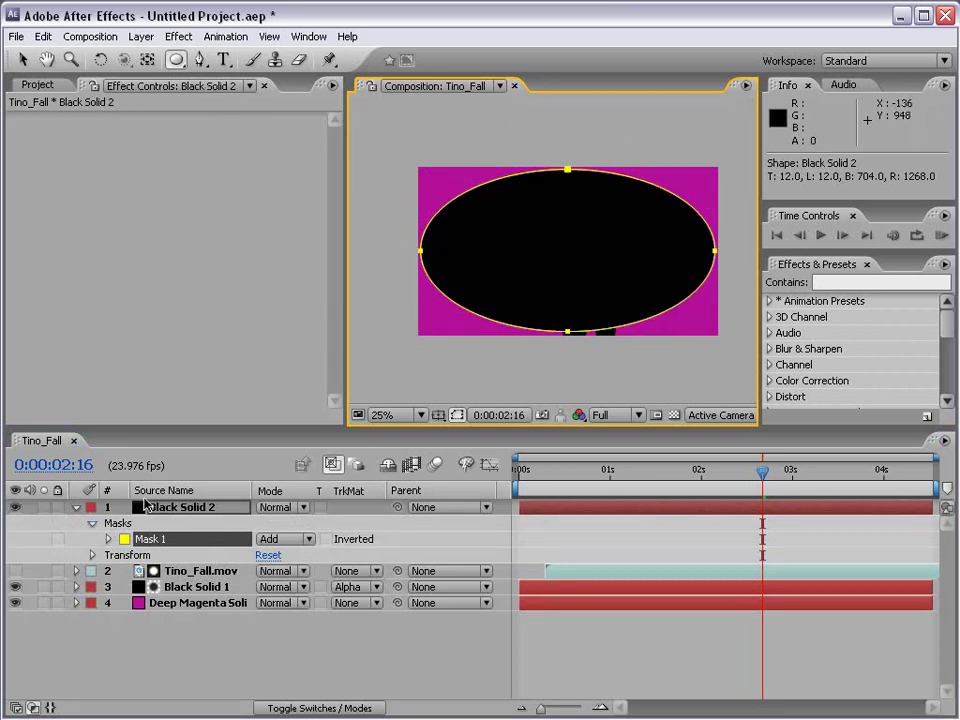
{"action": "left_click", "coordinate": [167, 511]}
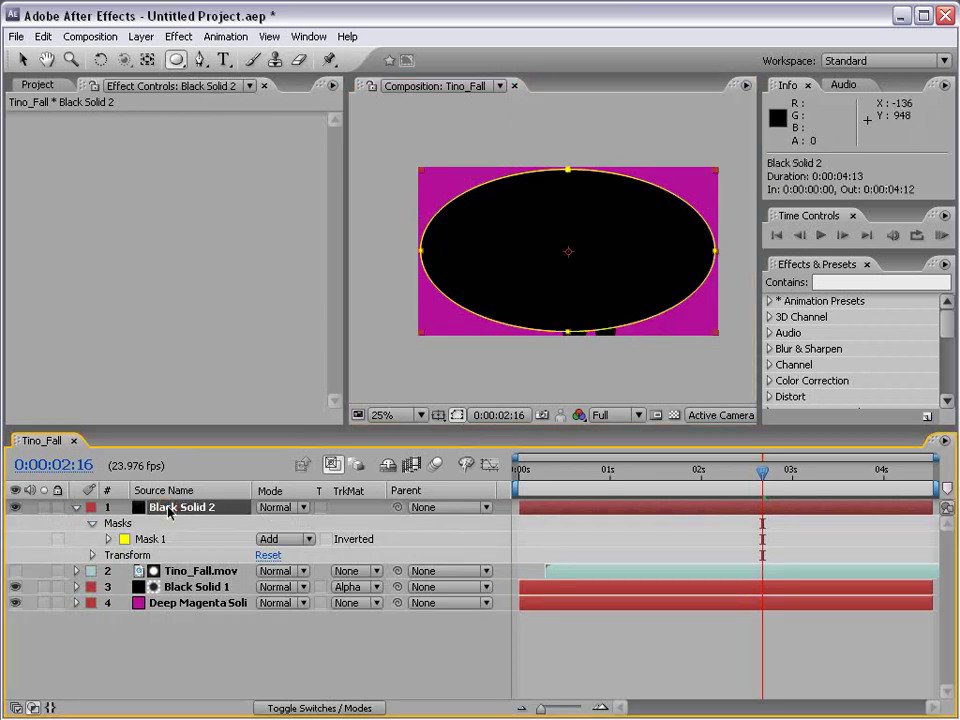
{"action": "left_click", "coordinate": [268, 539]}
{"action": "left_click", "coordinate": [278, 553]}
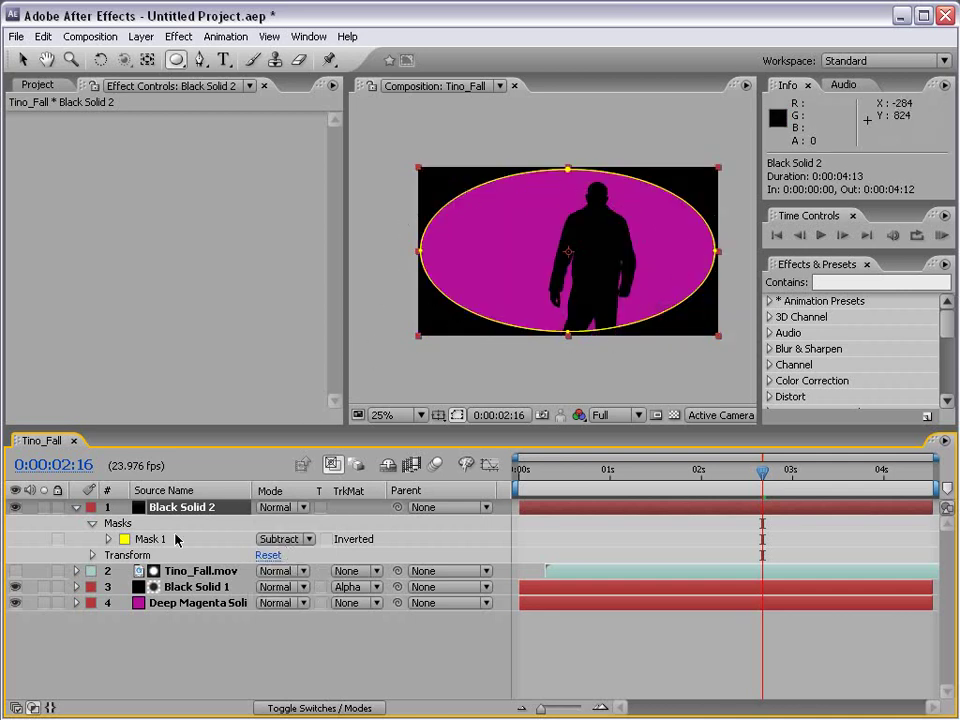
- Set Mask 1's feather to 501 pixels and expansion to 170 pixels, and check the vignette up close at 0:00:03:00
{"action": "left_click", "coordinate": [108, 539]}
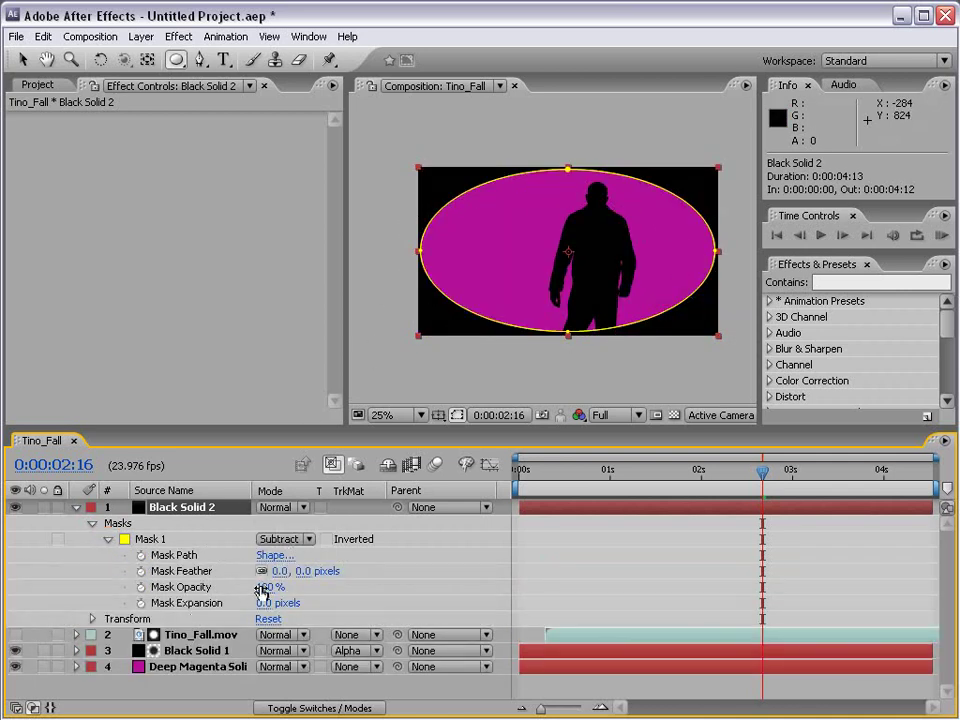
{"action": "left_click_drag", "start_coordinate": [303, 573], "coordinate": [760, 557]}
{"action": "left_click", "coordinate": [606, 568]}
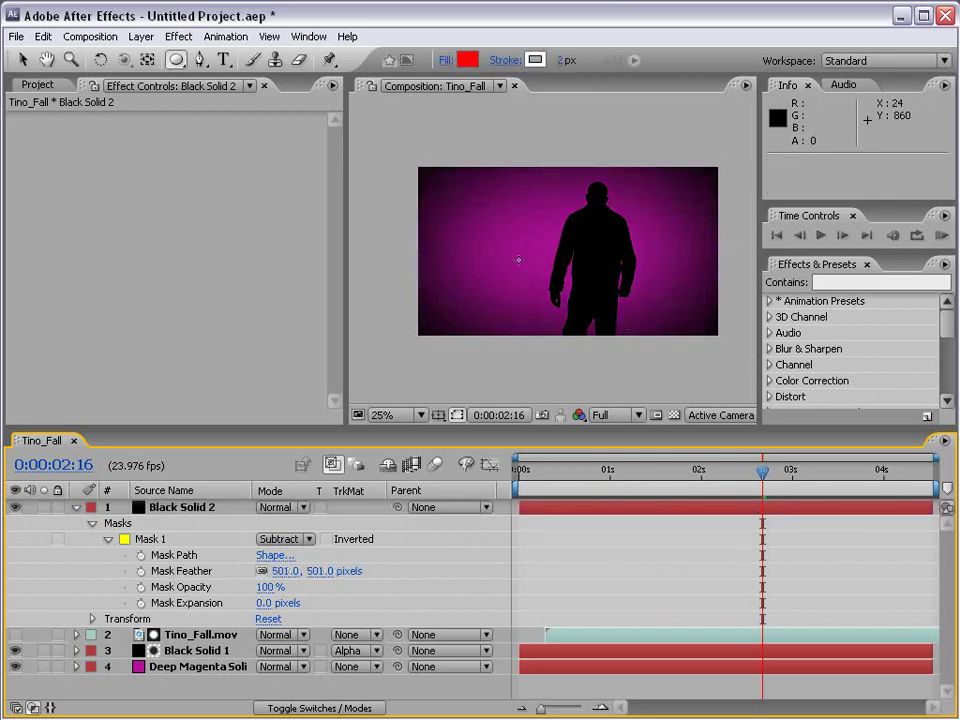
{"action": "left_click_drag", "start_coordinate": [244, 603], "coordinate": [386, 578]}
{"action": "left_click", "coordinate": [527, 583]}
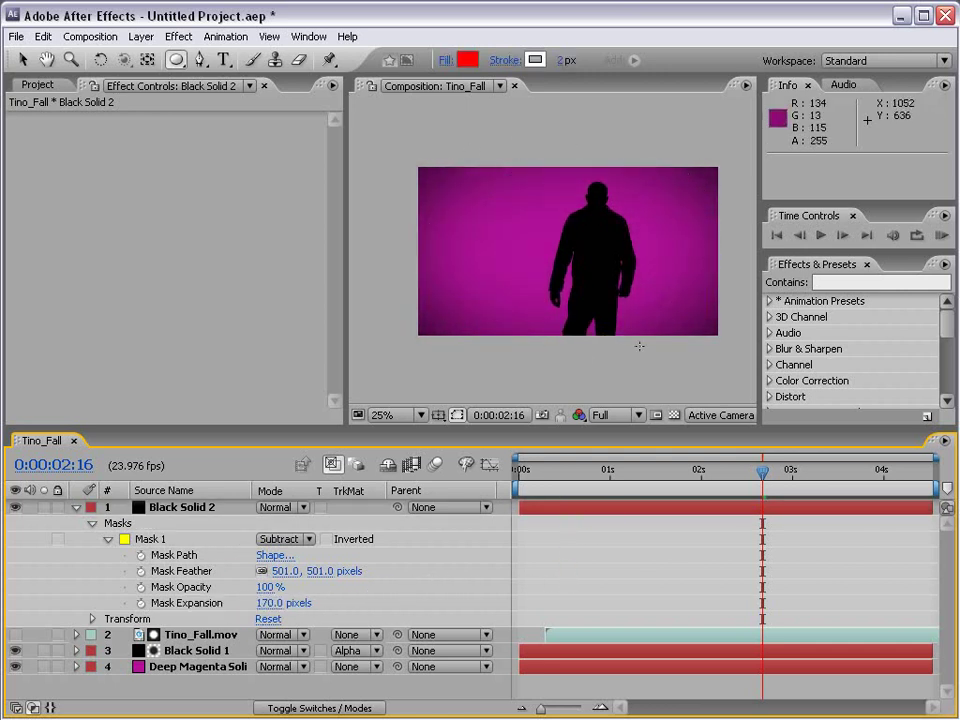
{"action": "left_click_drag", "start_coordinate": [762, 475], "coordinate": [806, 484]}
{"action": "scroll", "coordinate": [634, 296], "scroll_direction": "up", "scroll_amount": 1}
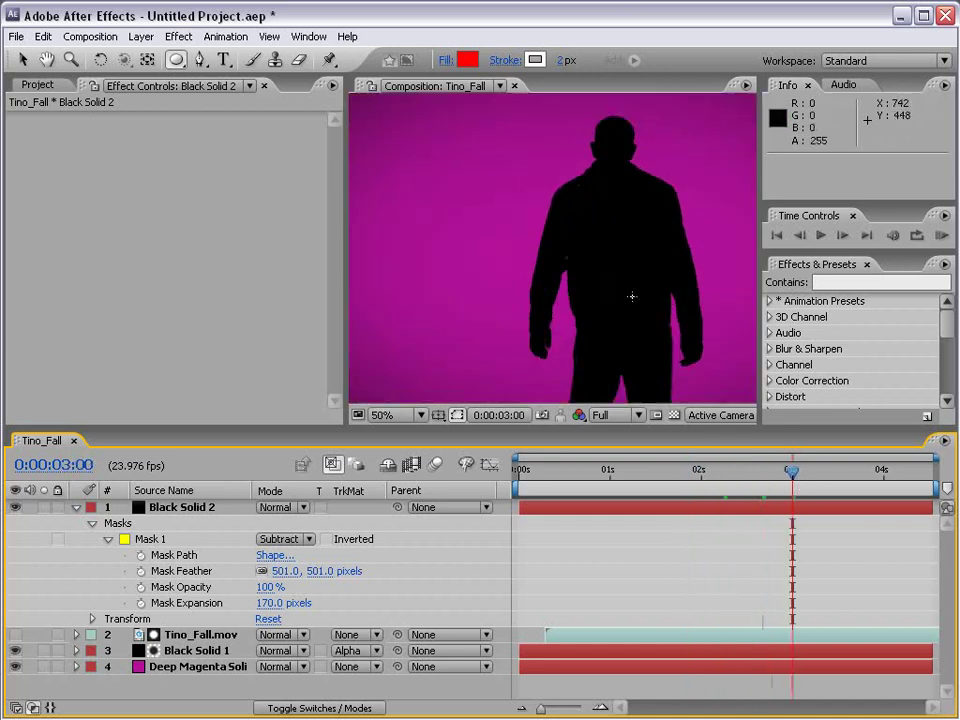
- Set the Screen Matte's Clip Black to 47 on the Tino_Fall.mov keying effect and check the silhouette in the enlarged composition view
{"action": "key", "text": "grave"}
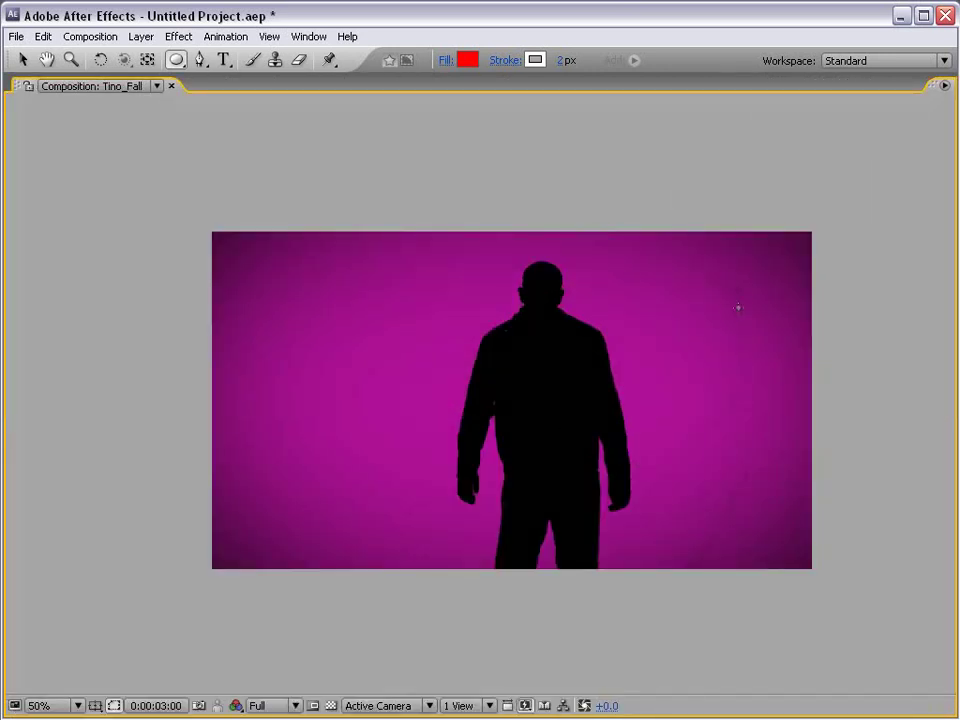
{"action": "key", "text": "grave"}
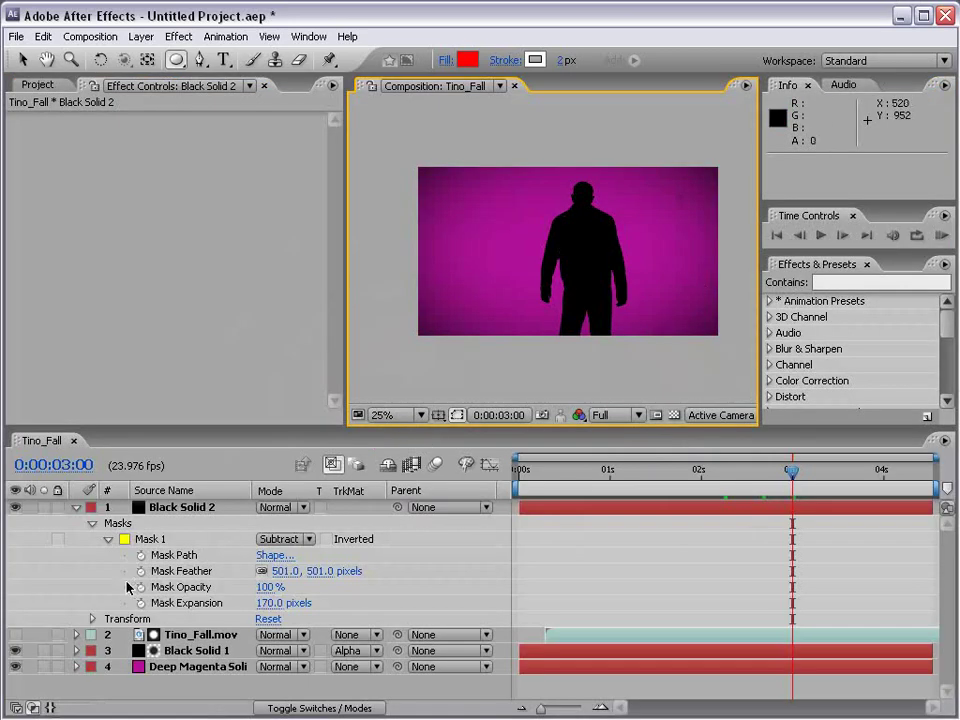
{"action": "left_click", "coordinate": [177, 642]}
{"action": "scroll", "coordinate": [325, 260], "scroll_direction": "down", "scroll_amount": 5}
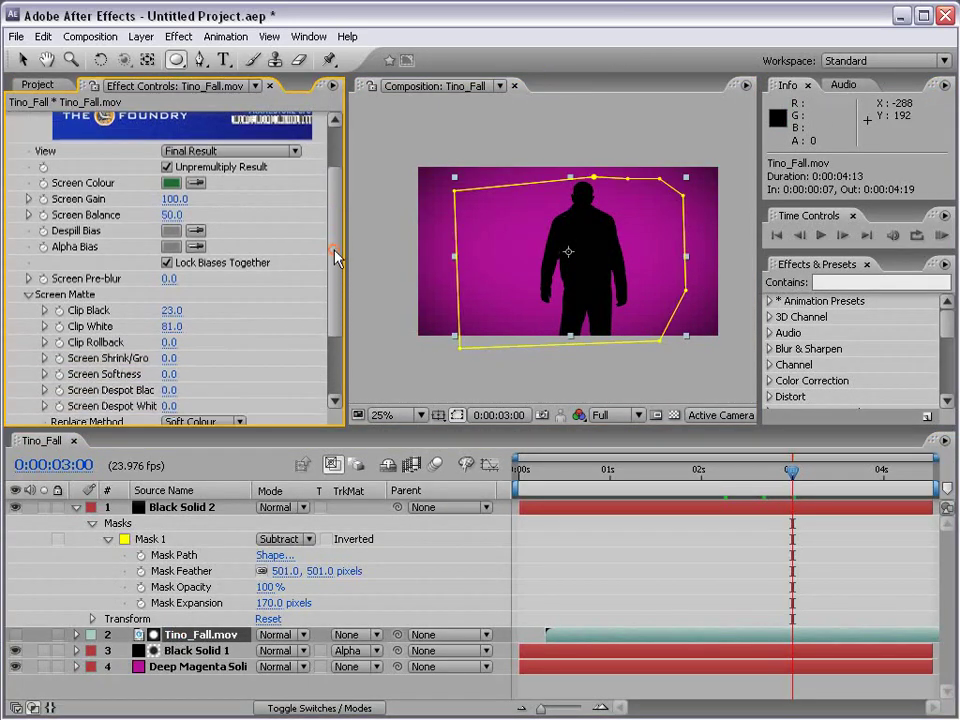
{"action": "left_click_drag", "start_coordinate": [171, 275], "coordinate": [193, 279]}
{"action": "key", "text": "F2"}
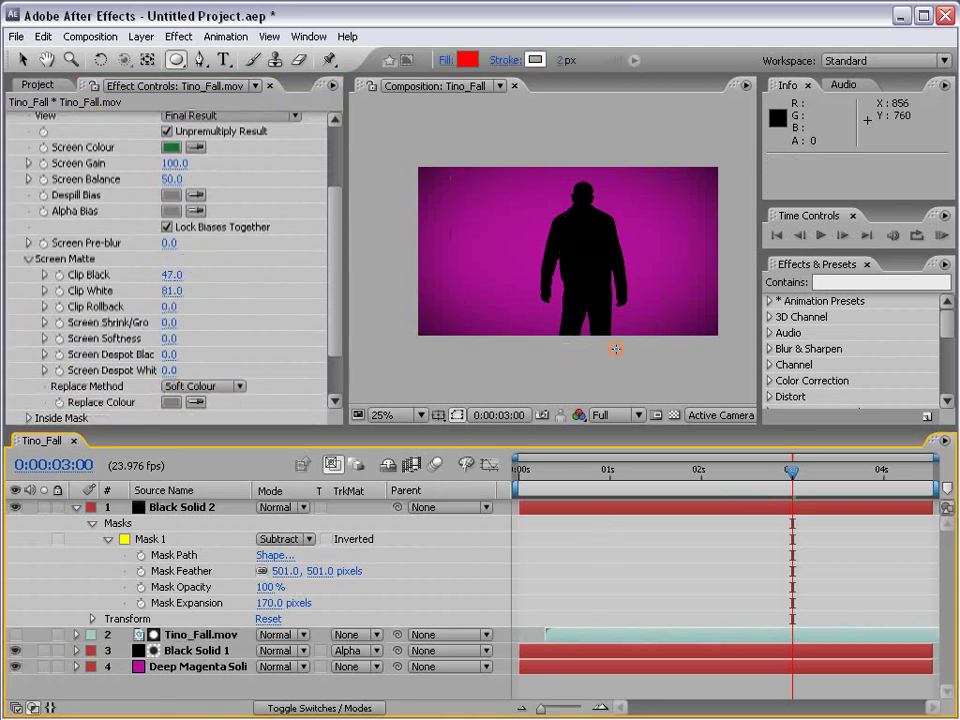
{"action": "key", "text": "grave"}
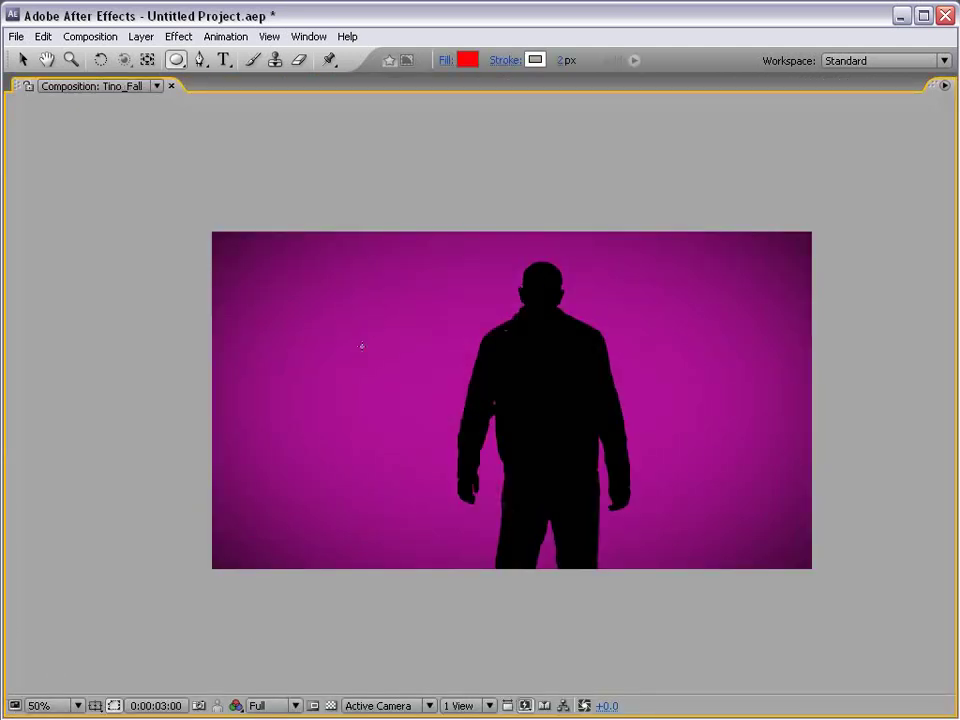
{"action": "key", "text": "grave"}
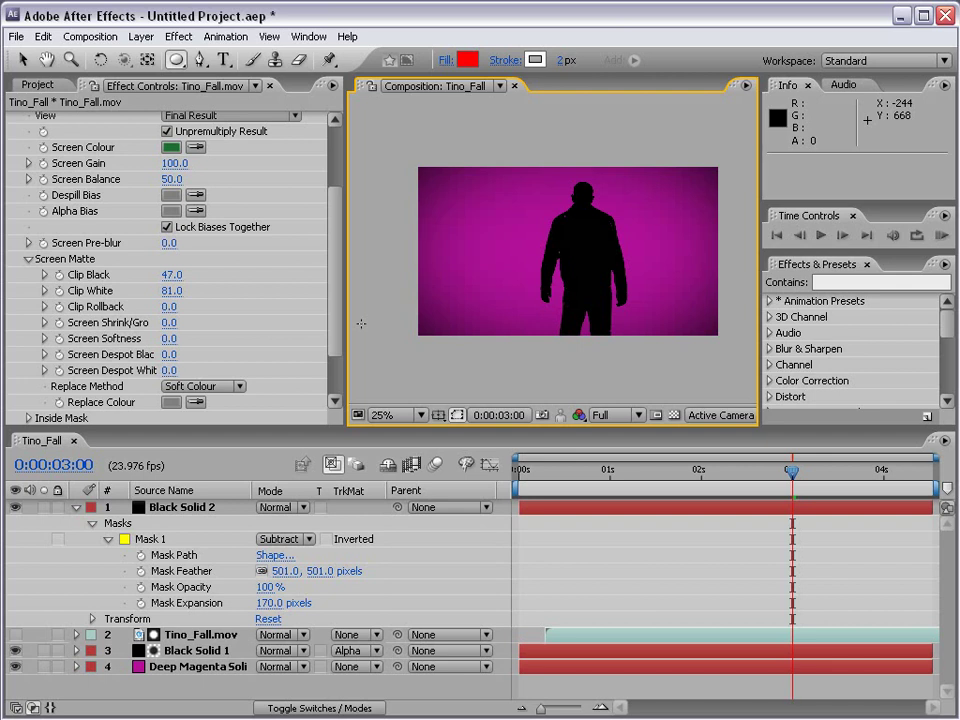